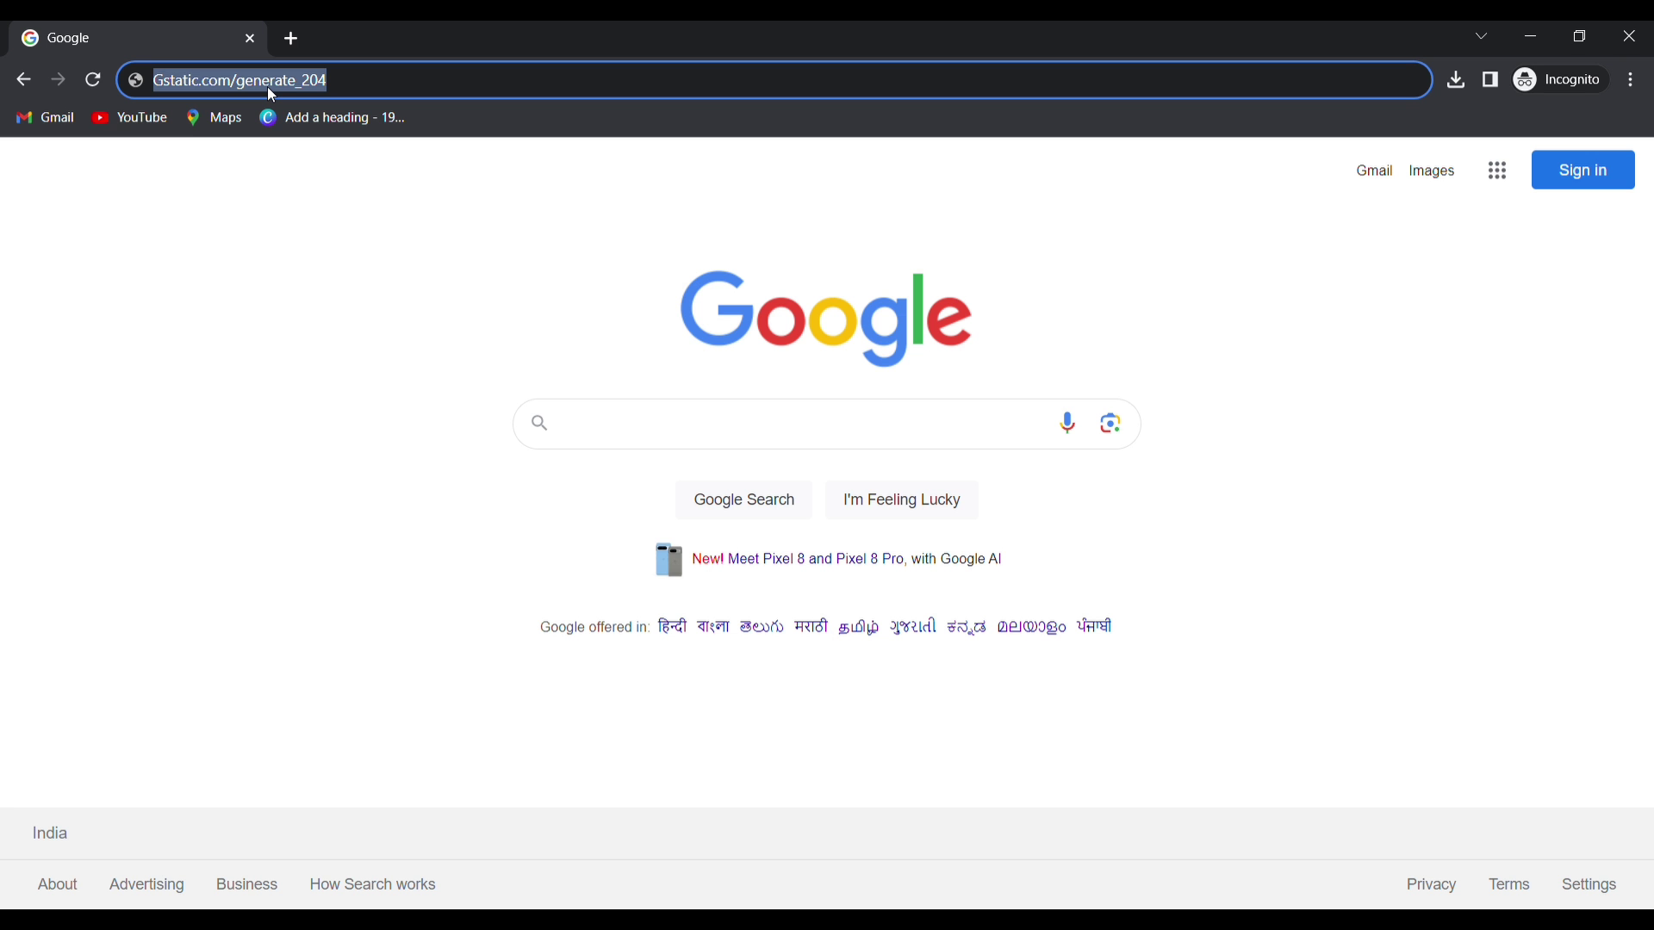
Step: Go to pingbox.io in Chrome, landing on the Import Customers from CSV settings
type("ping")
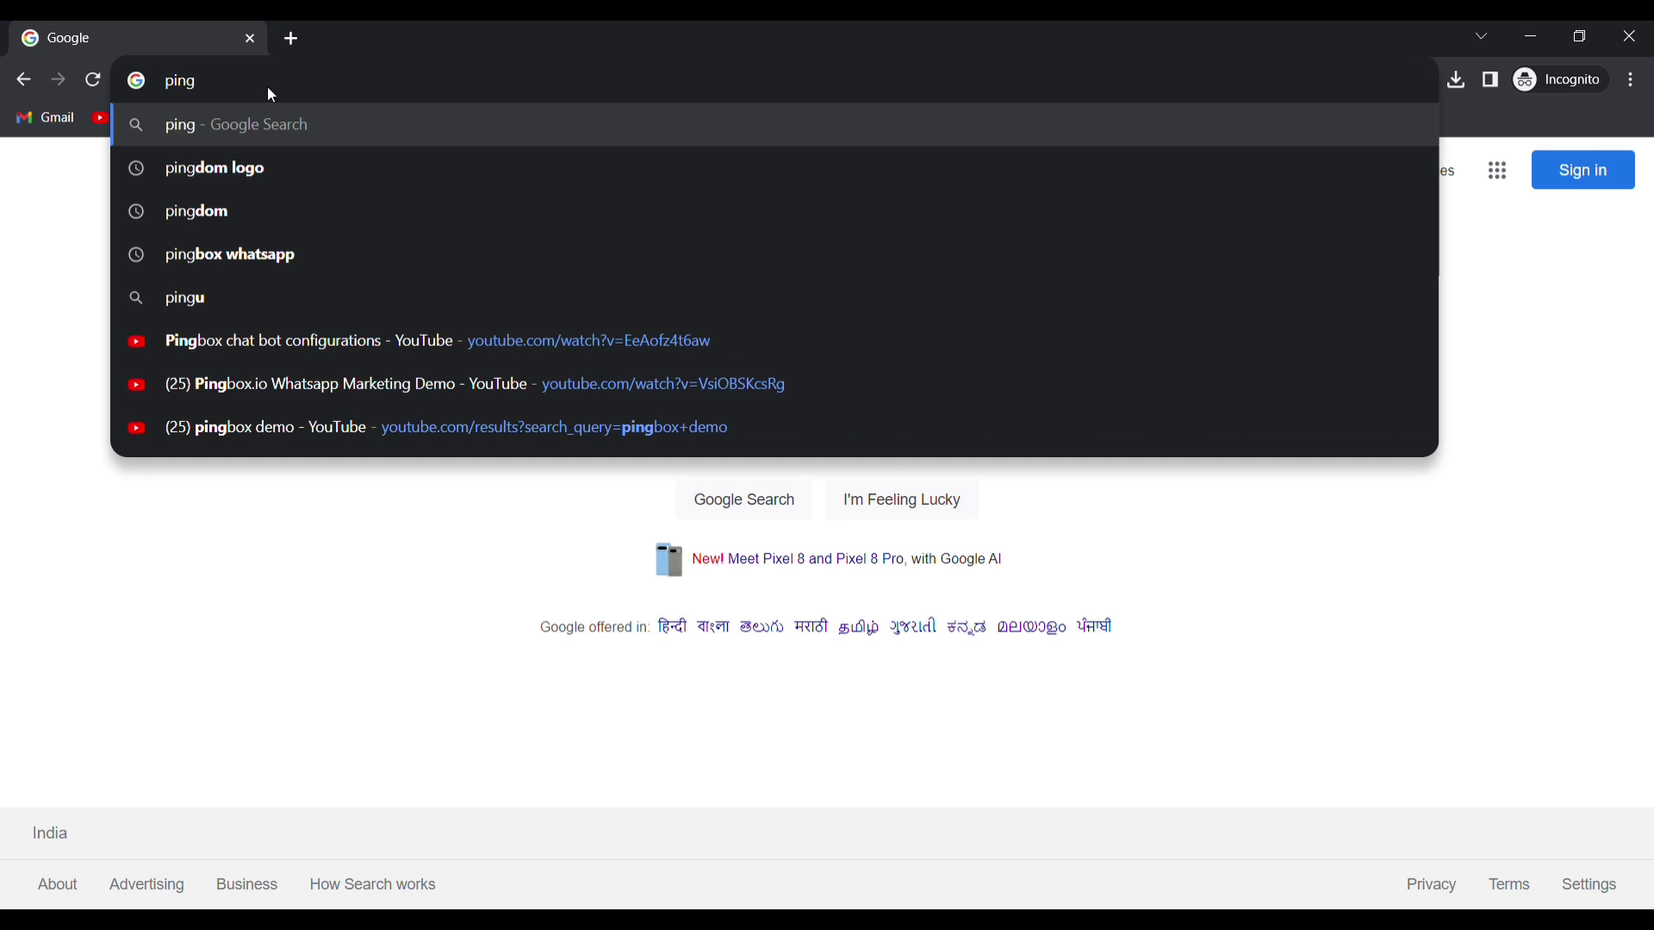
type("box.")
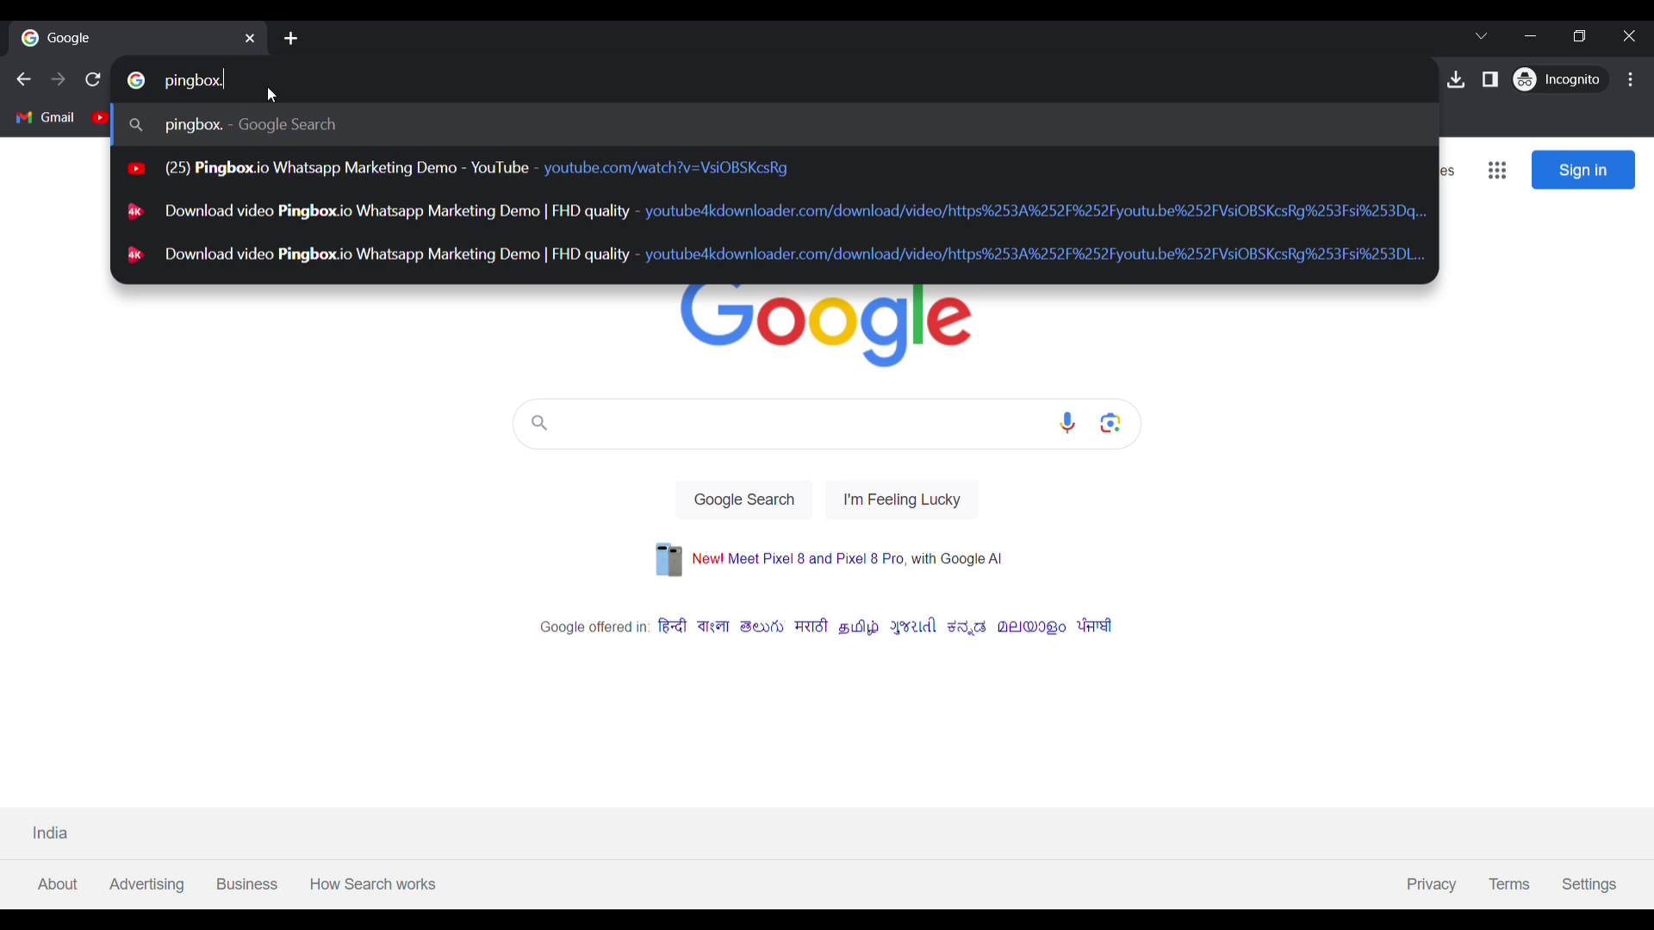
type("io")
key("Return")
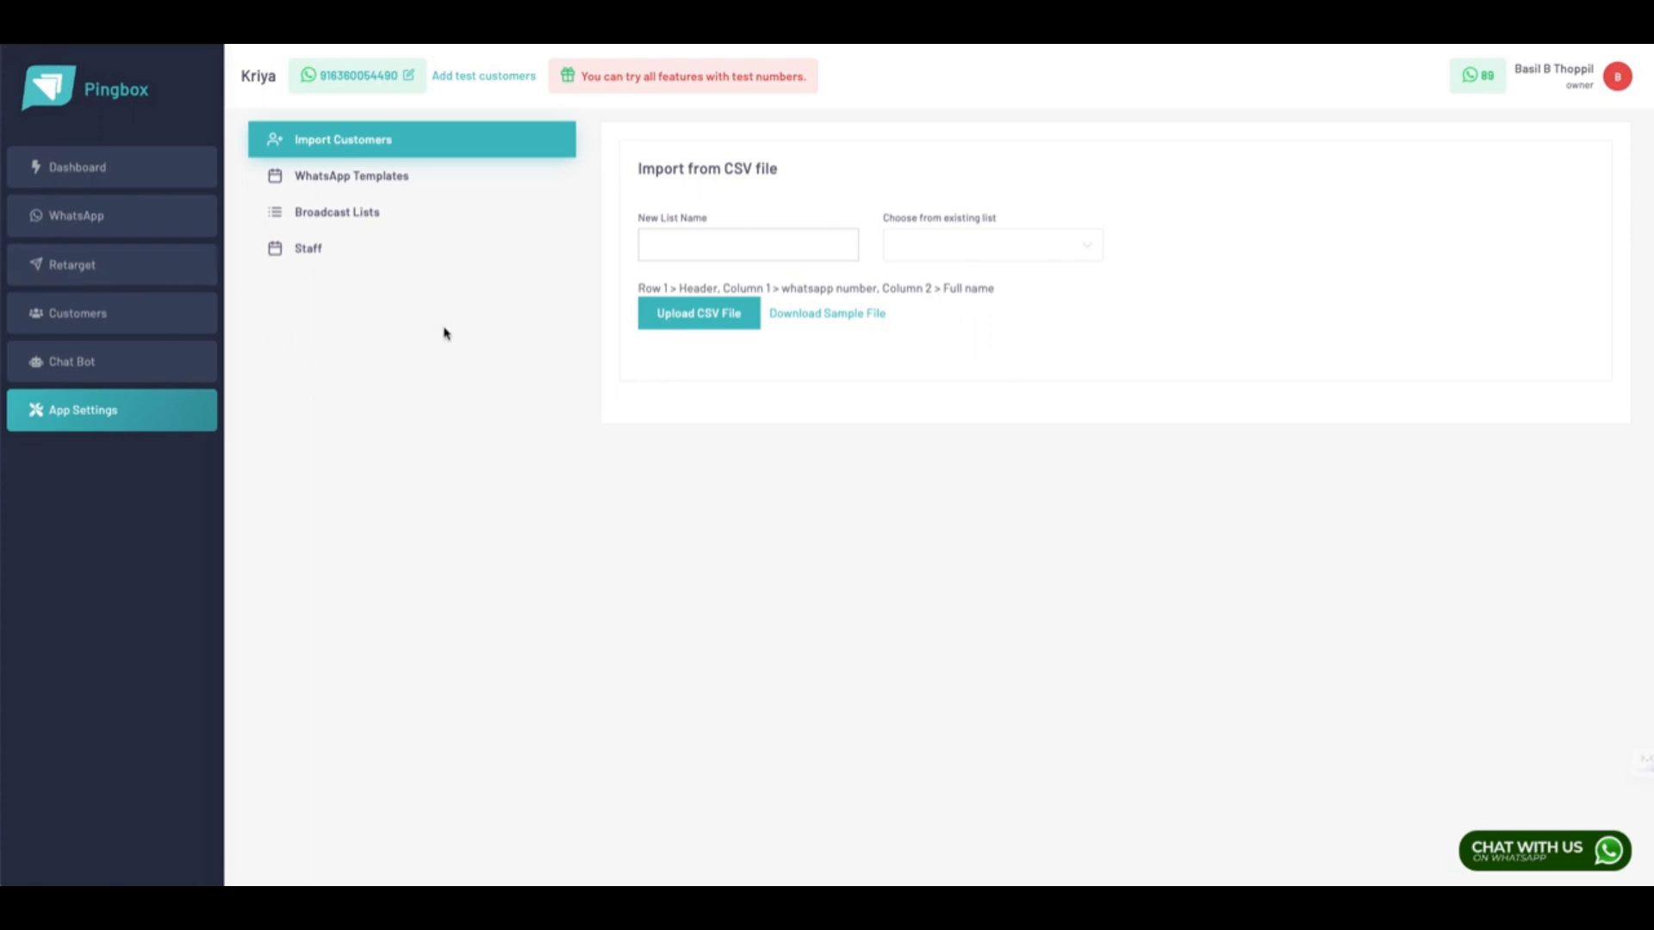
Step: Open the WhatsApp Dashboard showing the marketing broadcast totals
left_click(103, 177)
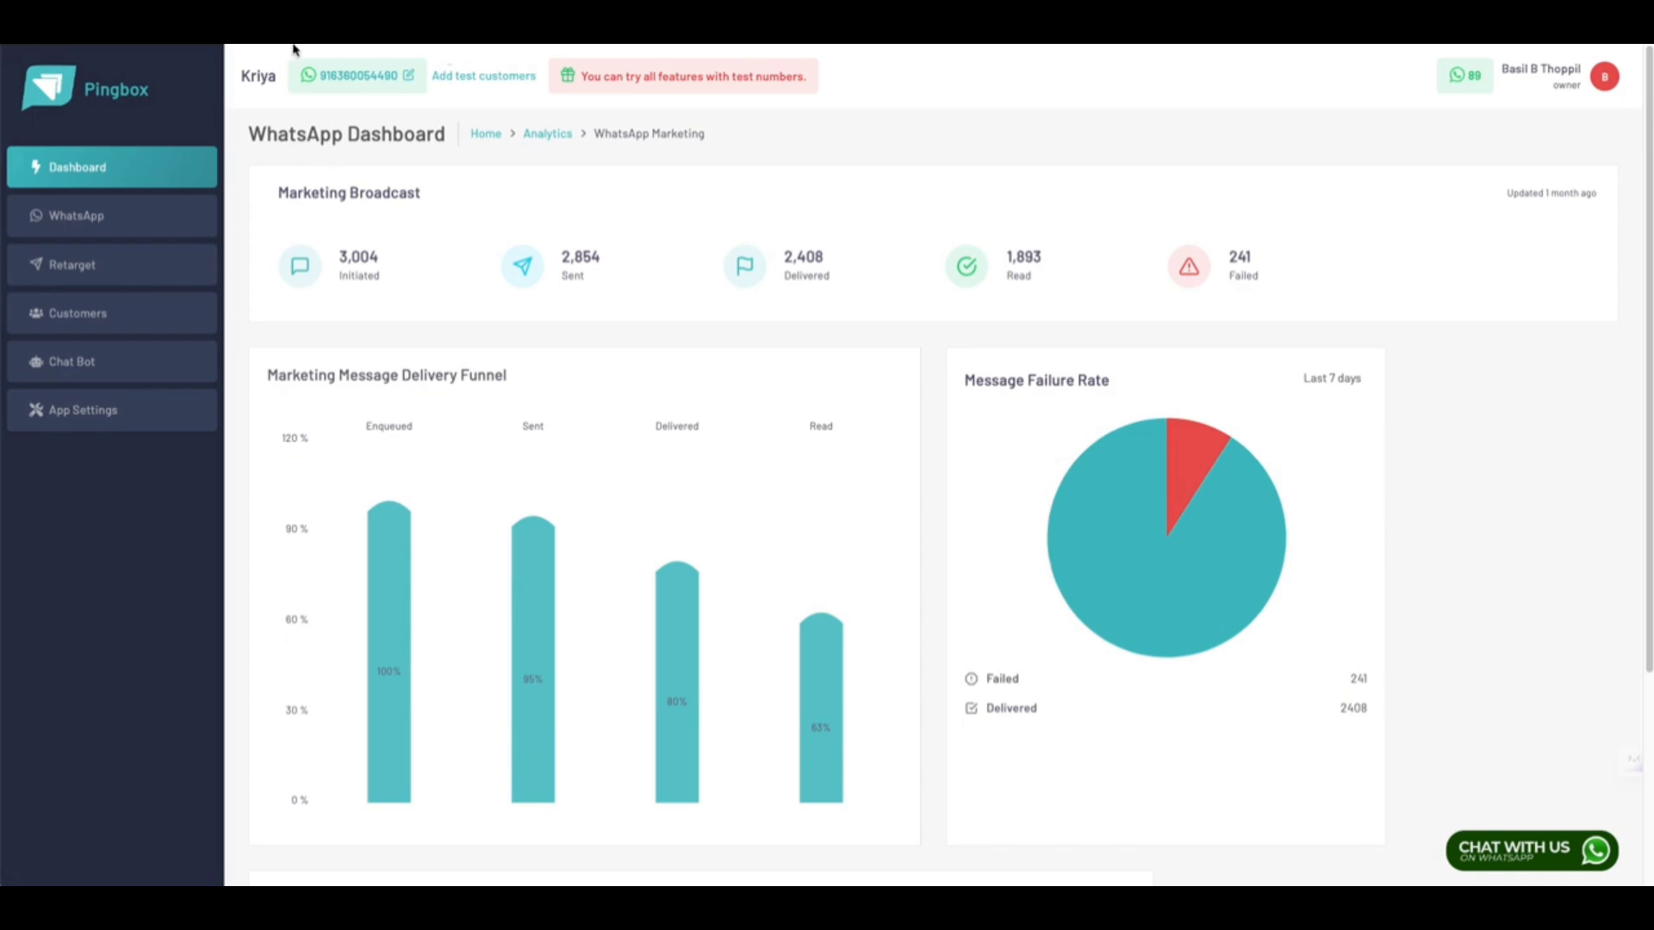
Step: Open the Change WhatsApp Number form and start editing the WhatsApp Number field
left_click(383, 86)
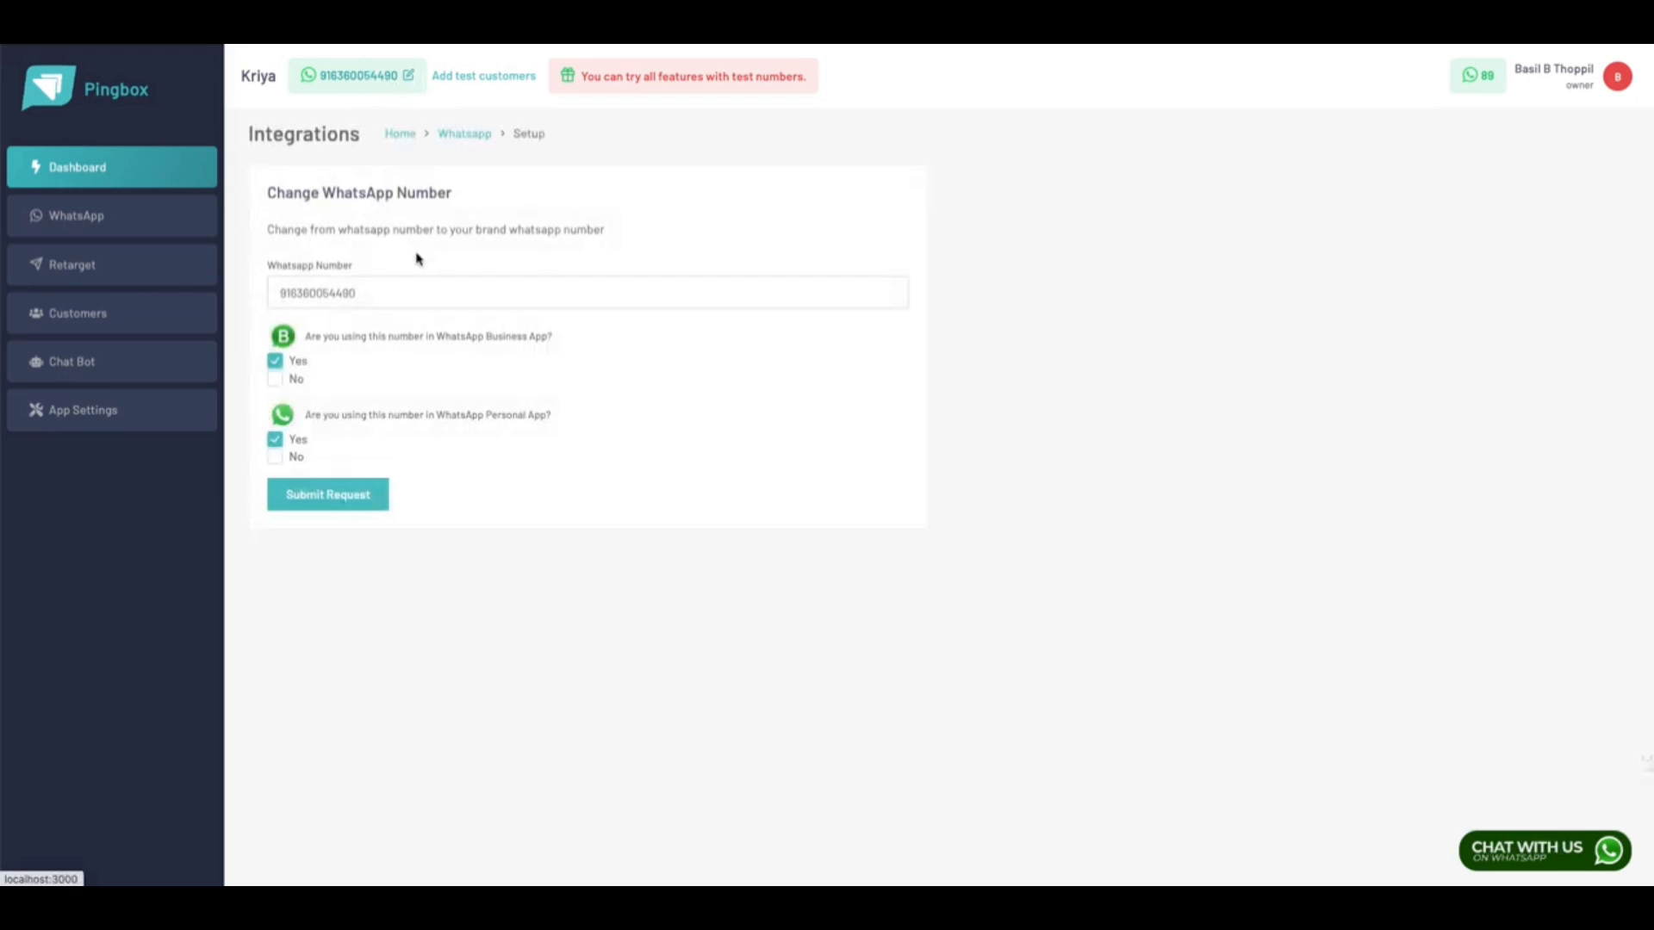
left_click(382, 295)
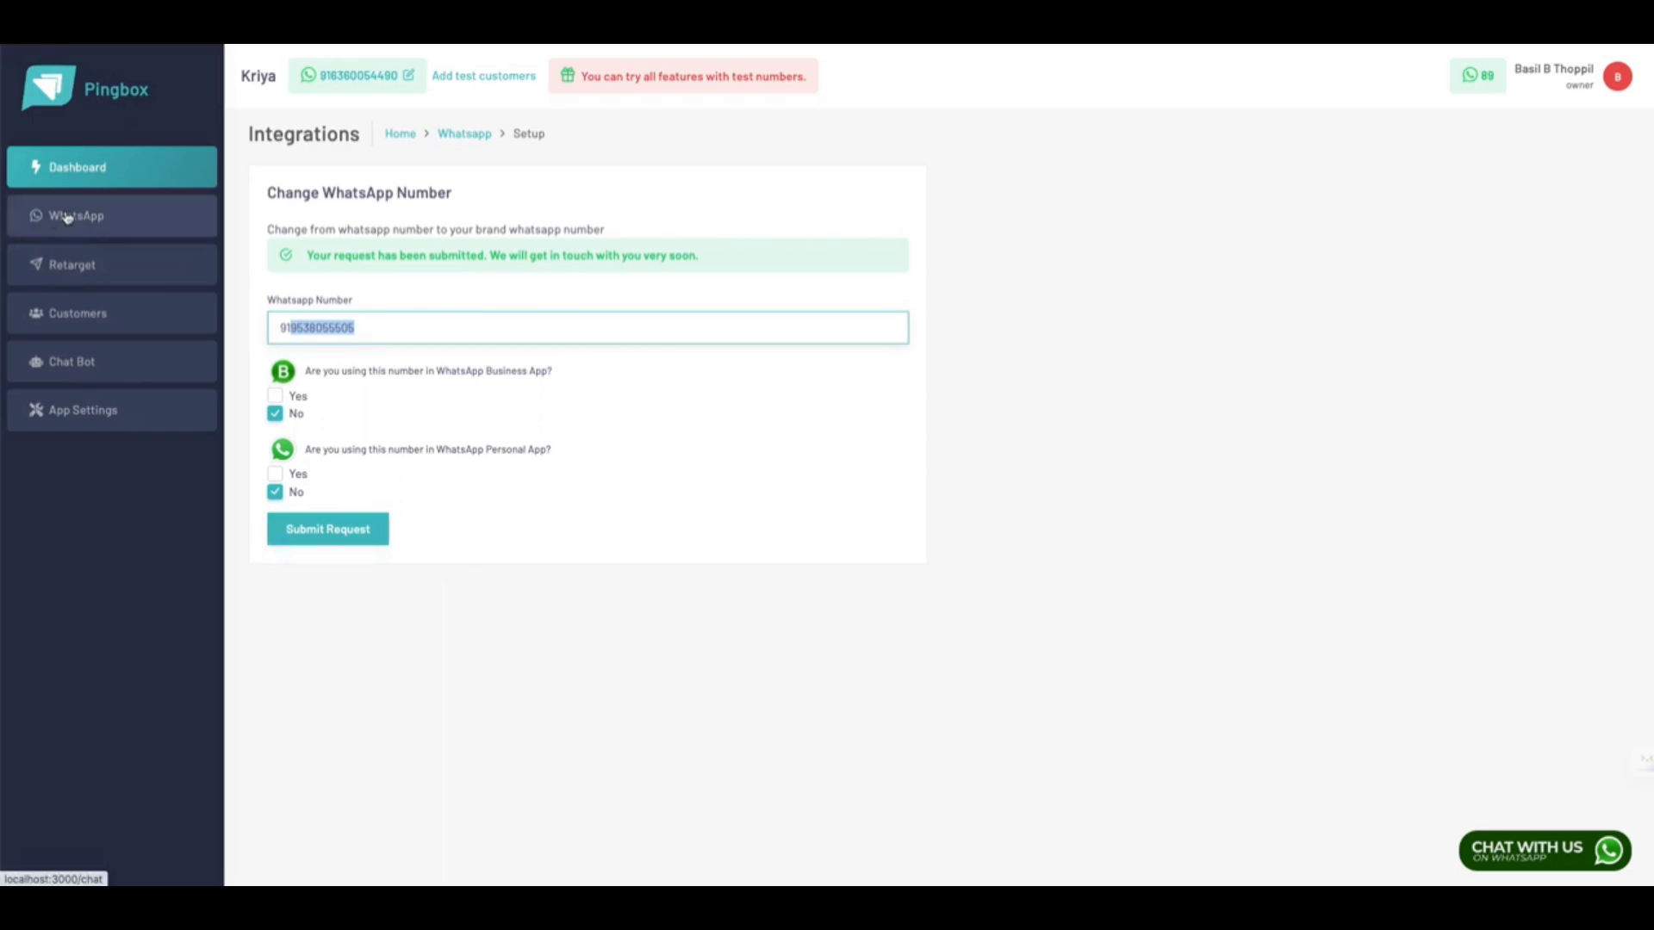
Step: Open the WhatsApp inbox and browse a test contact's conversation, including earlier messages
left_click(68, 217)
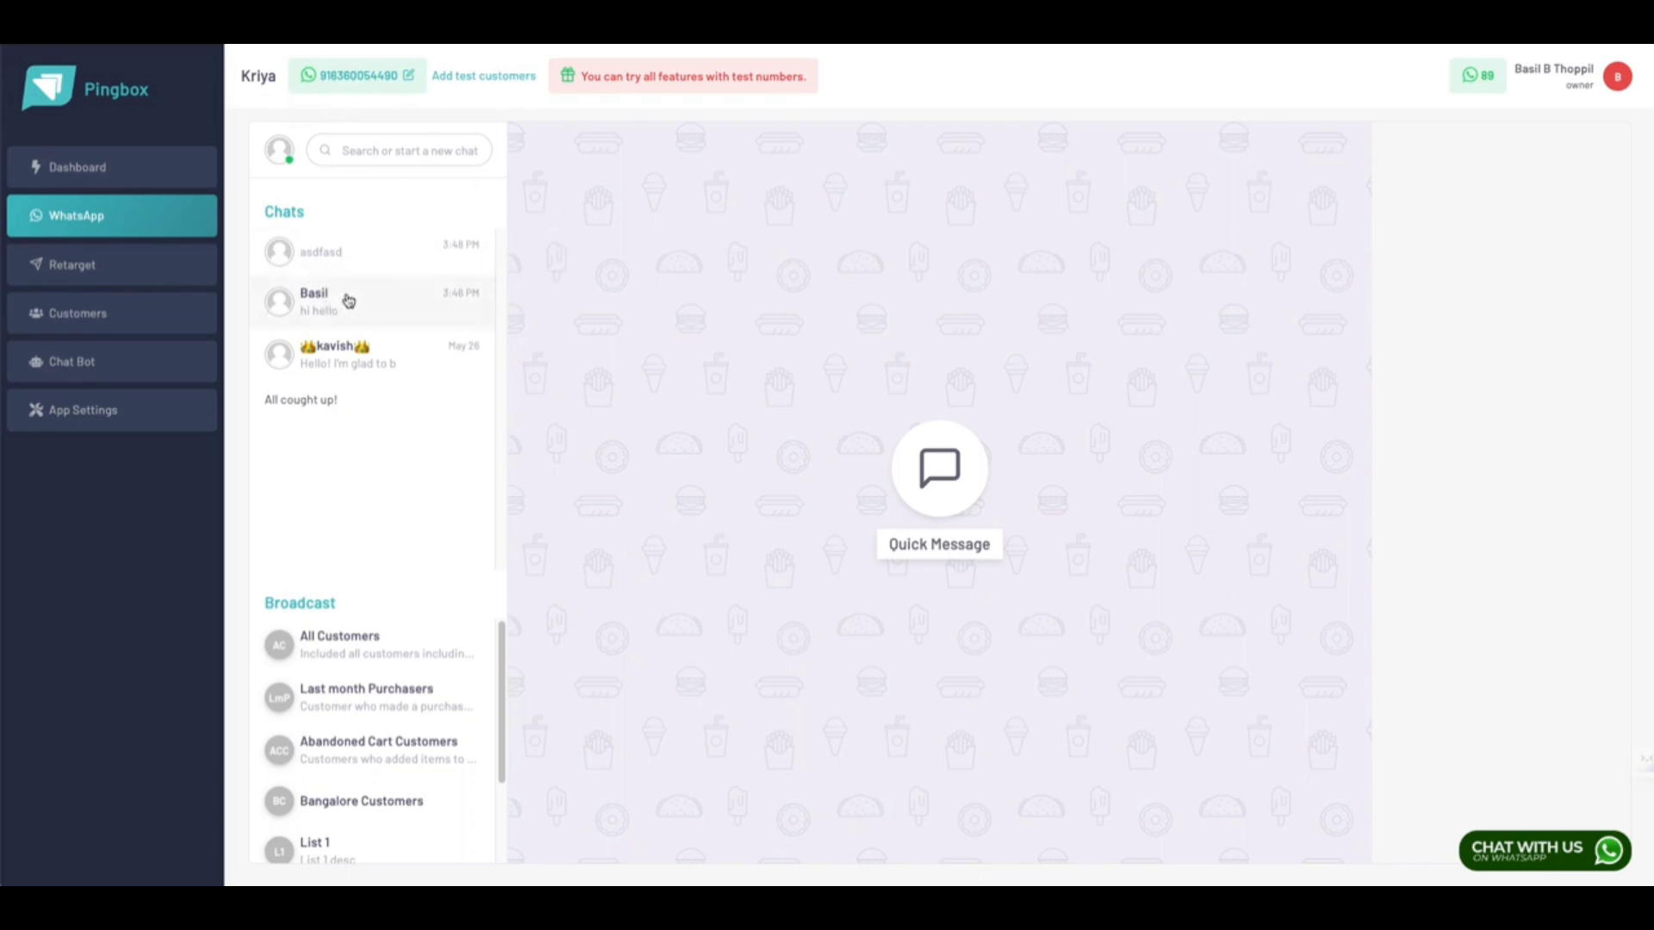
left_click(337, 298)
scroll(1060, 432, "up", 15)
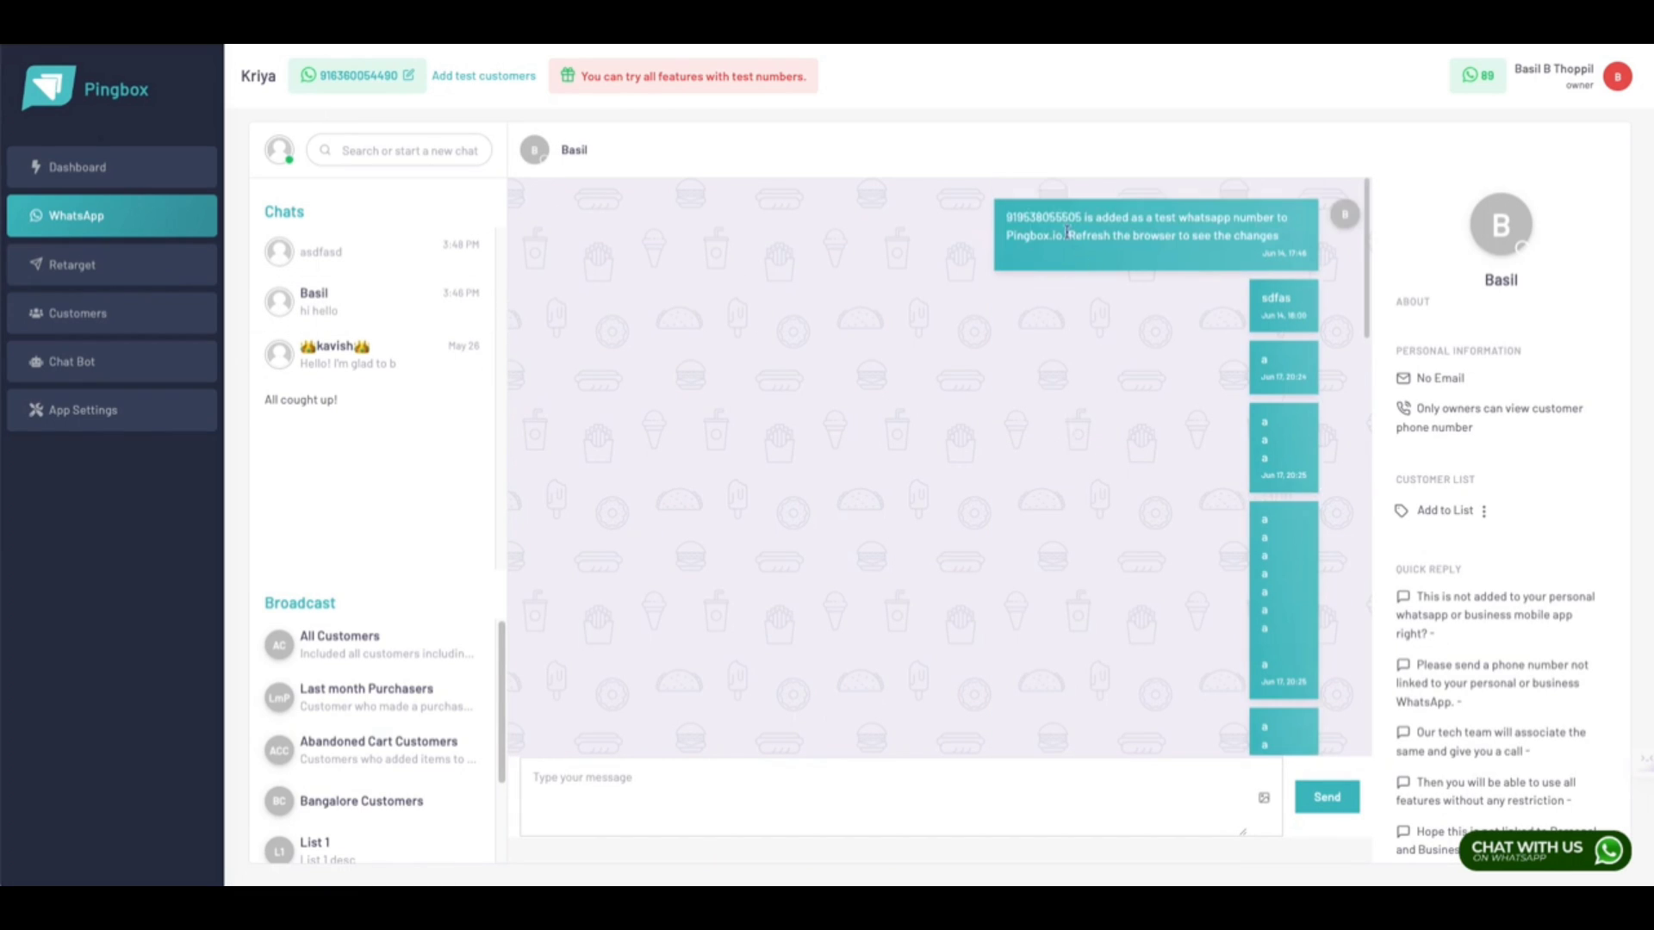
left_click(350, 303)
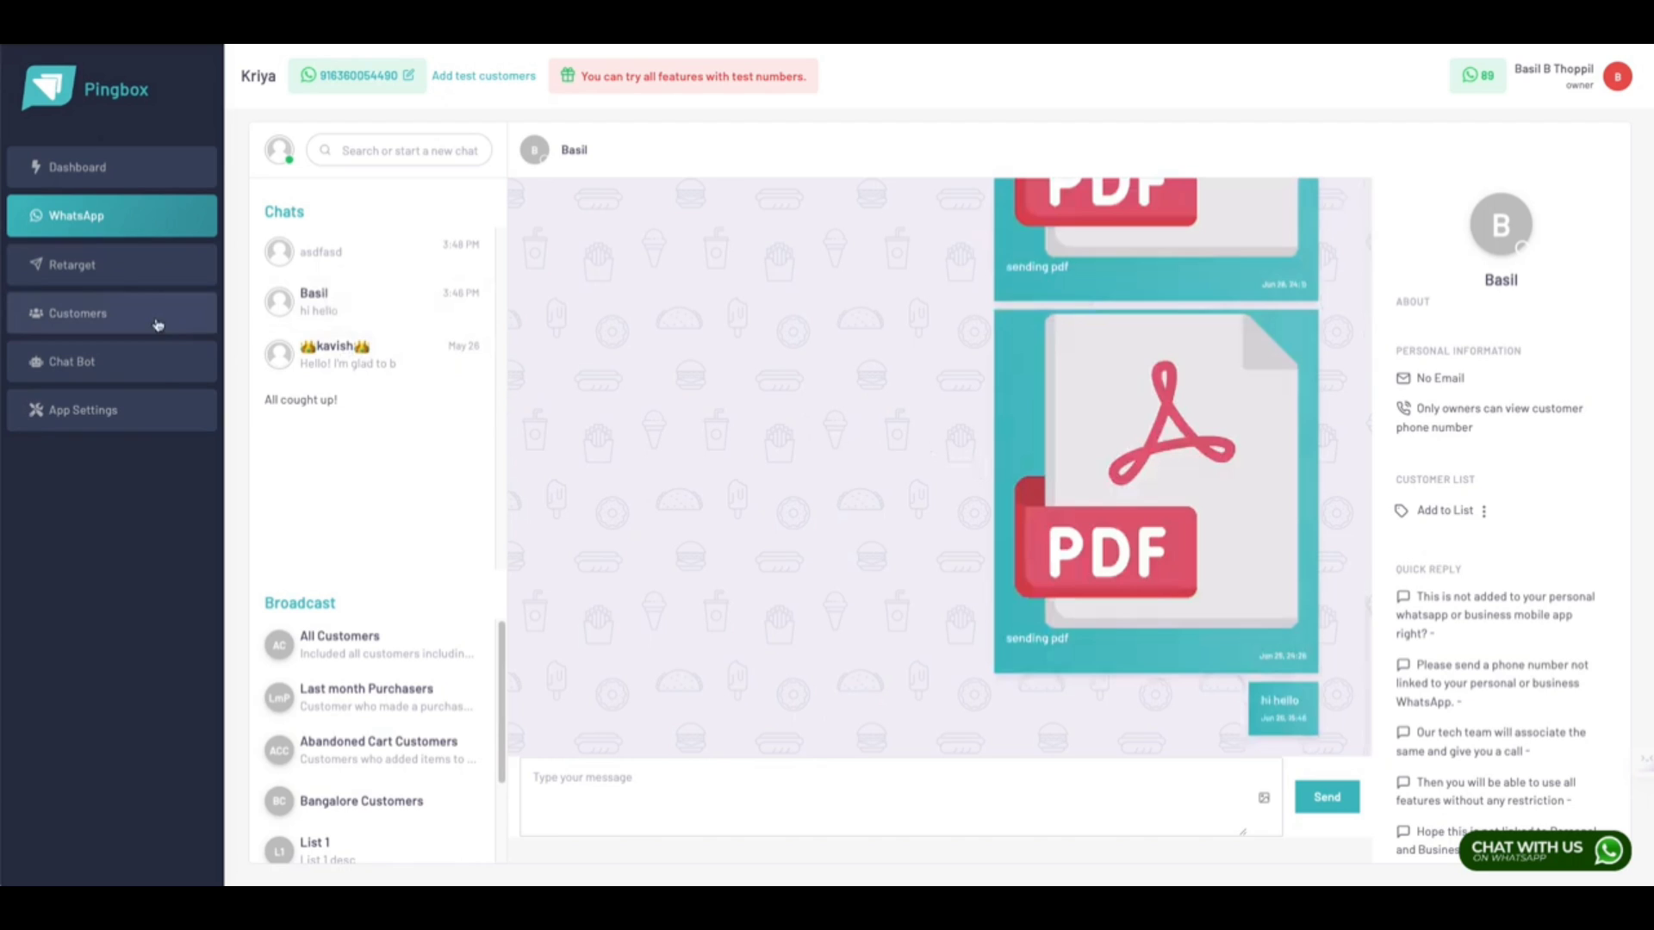
Step: Show the WhatsApp Templates settings page with existing templates like Diwali 6 and pdf 1
left_click(79, 407)
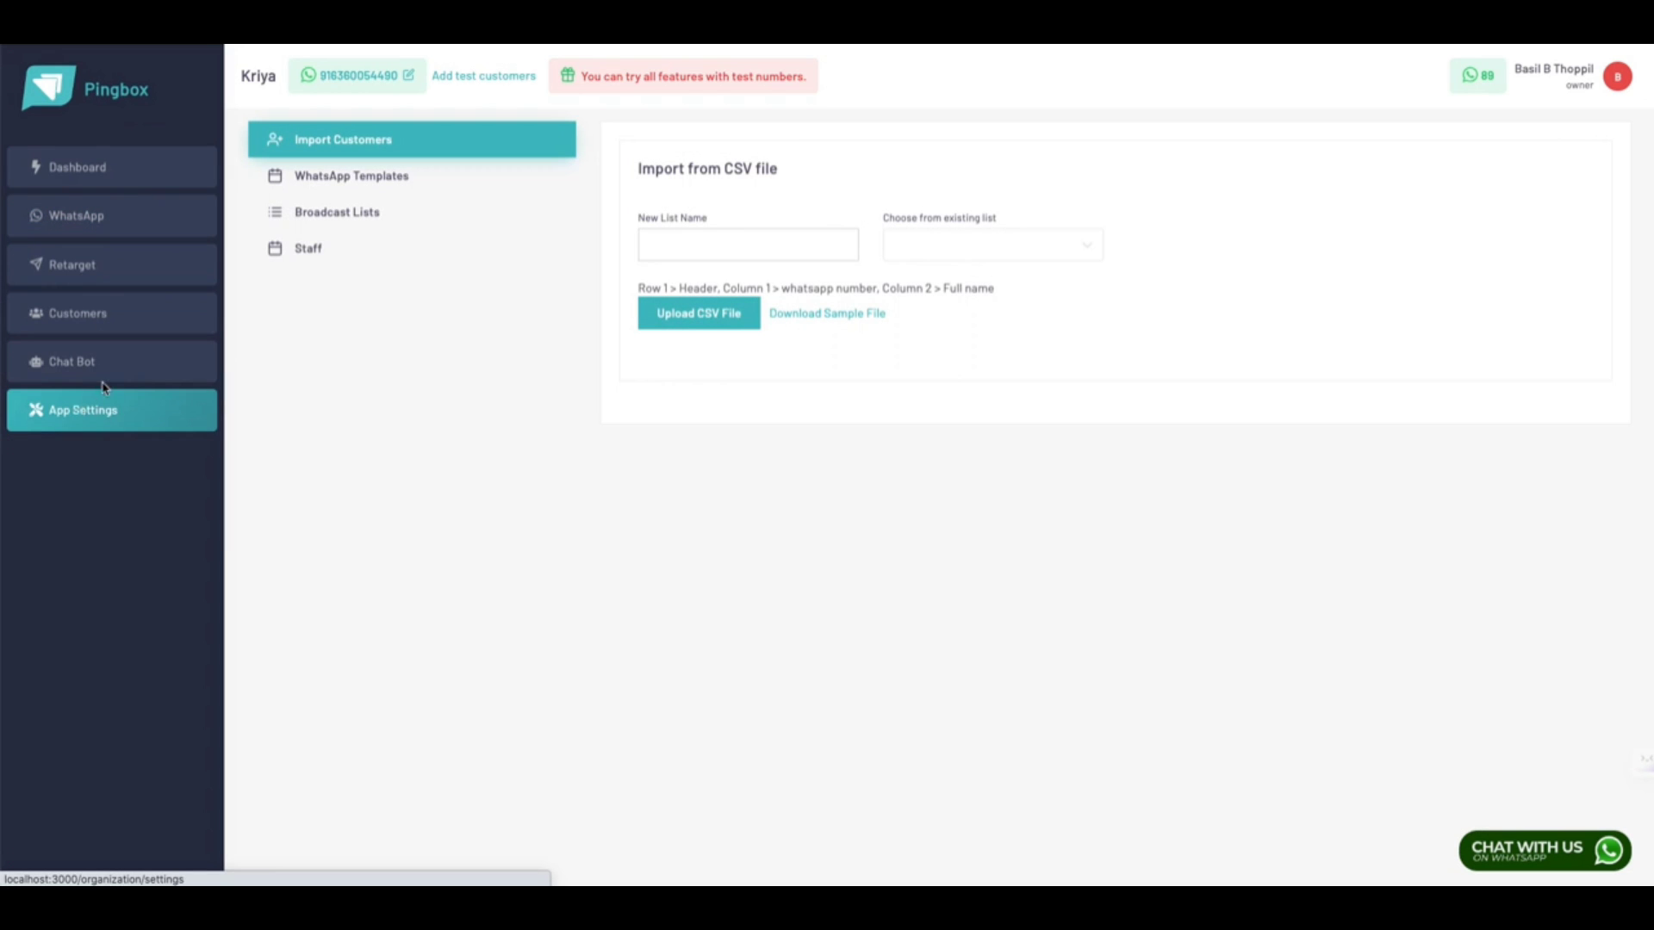
left_click(324, 181)
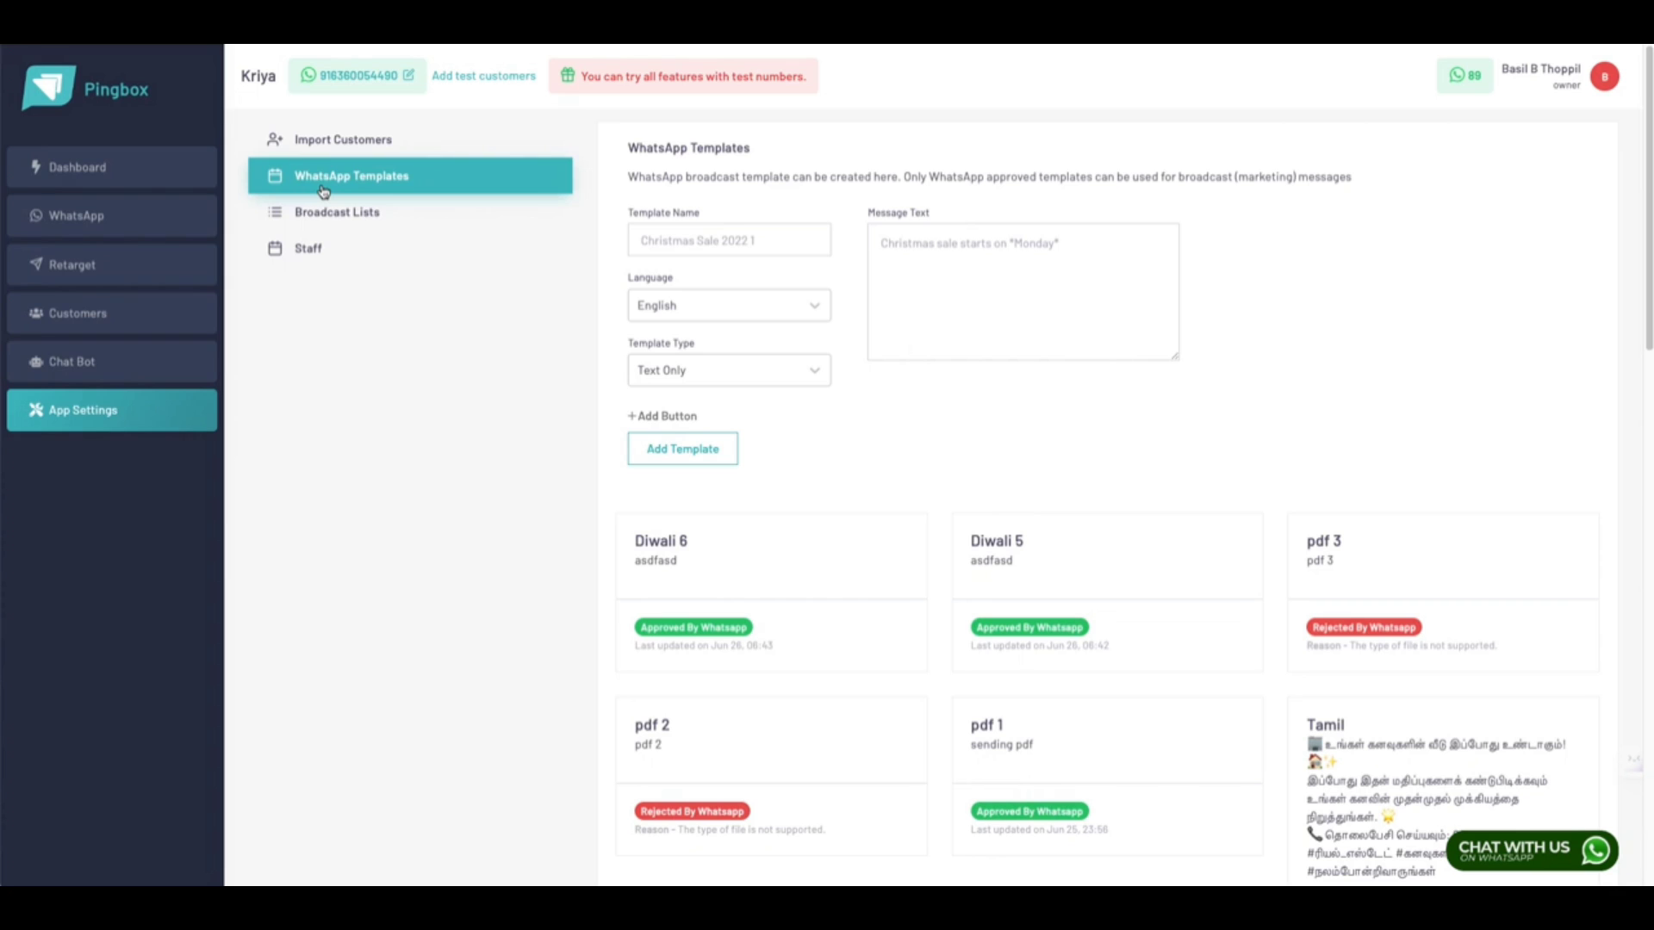
Step: Name the template 'Diwali sale announcement', keep English, and set the type to Text & Image
left_click(317, 140)
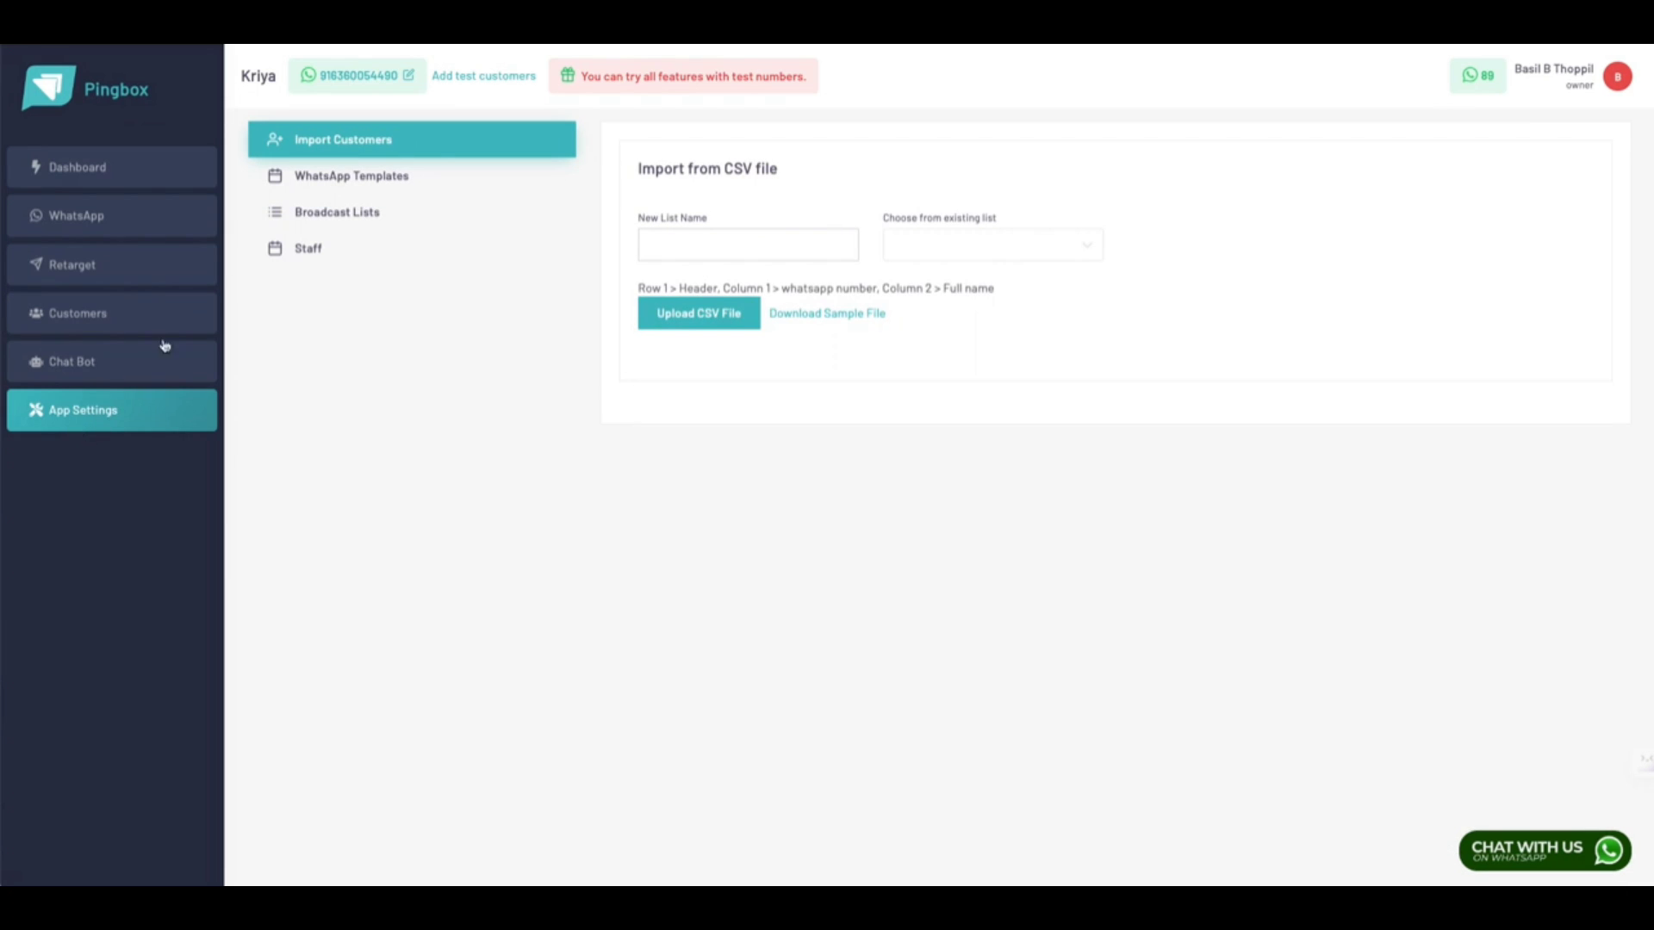
left_click(317, 175)
left_click(718, 242)
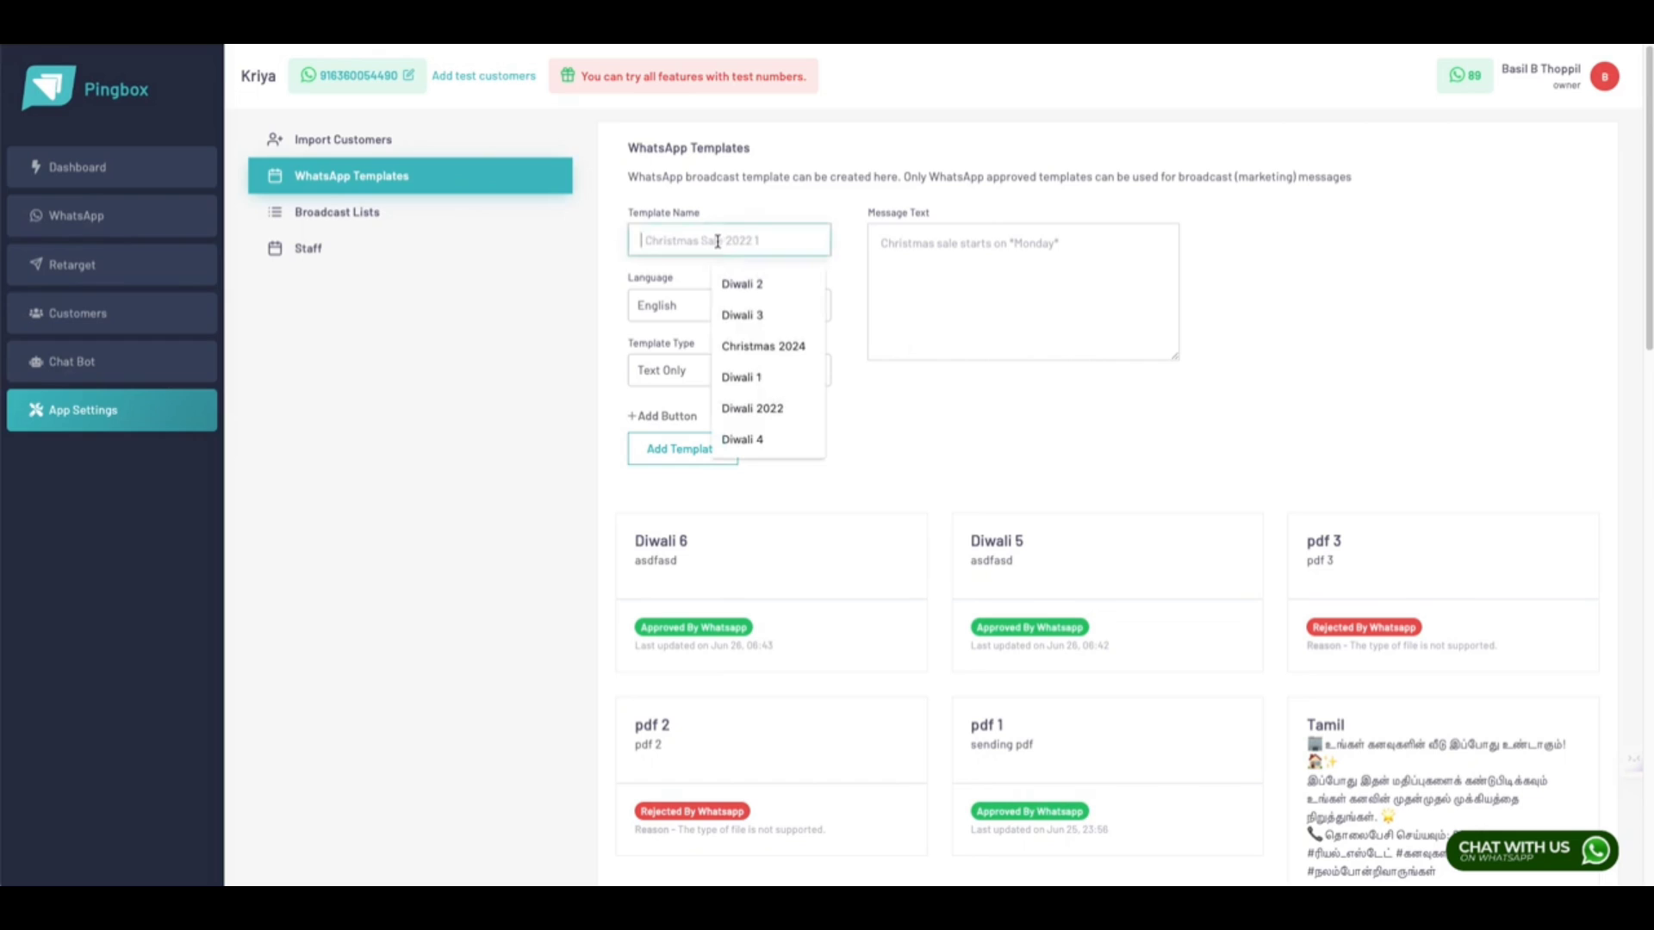
type("Diwali sale a")
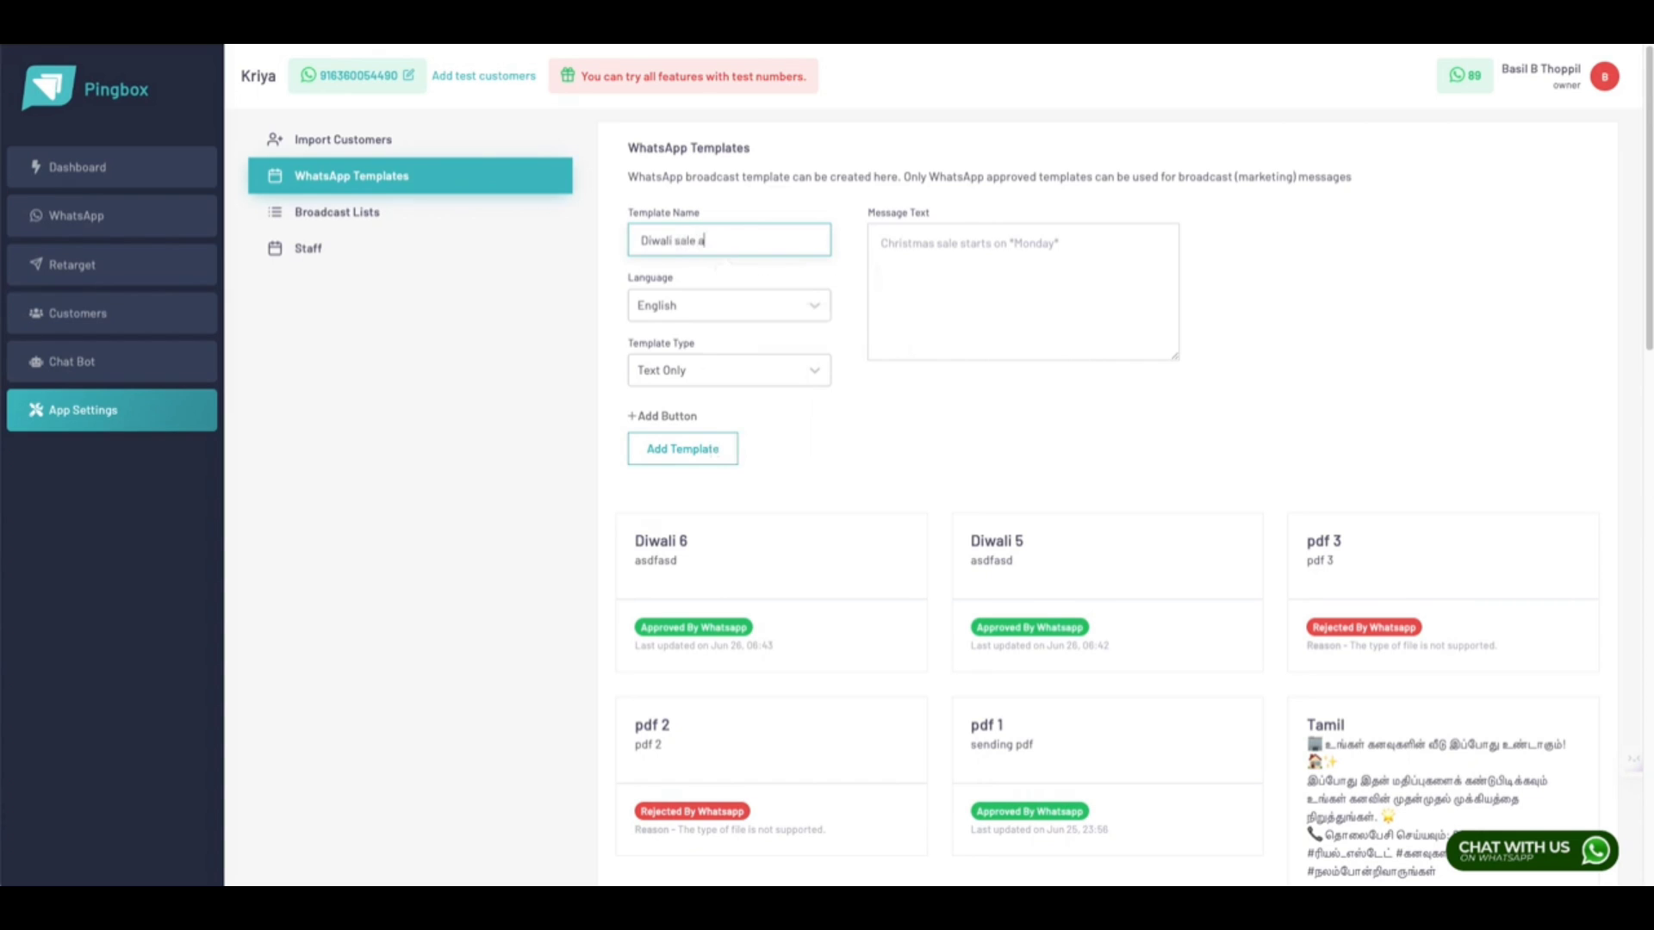
type("nnouncement")
left_click(728, 305)
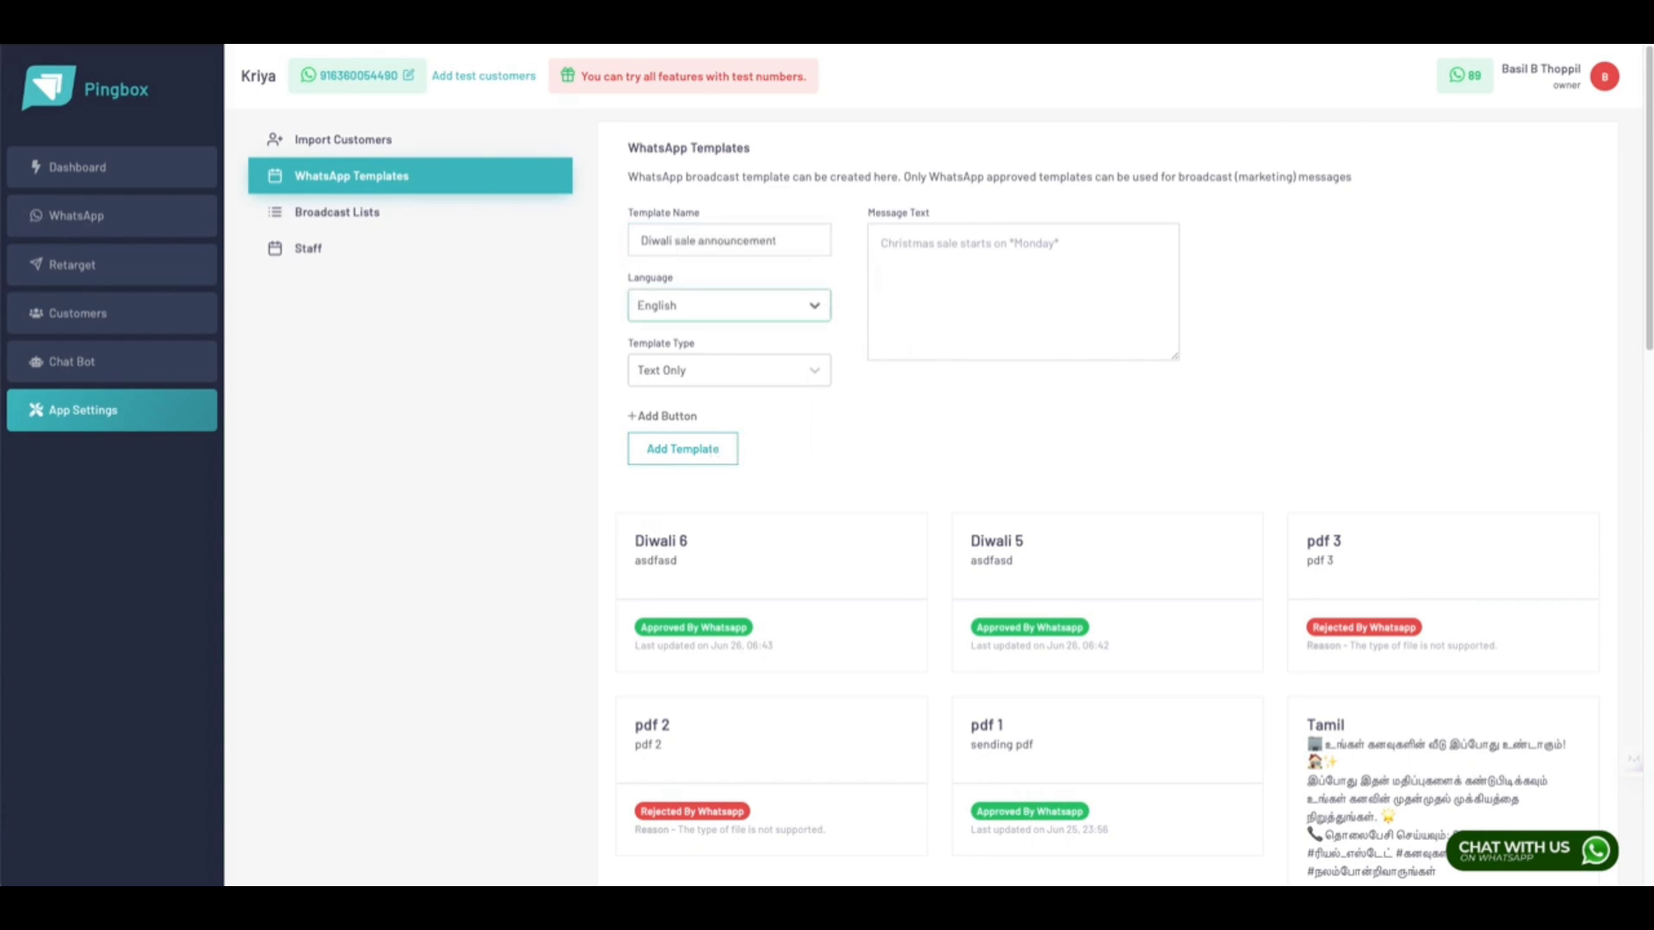
left_click(769, 303)
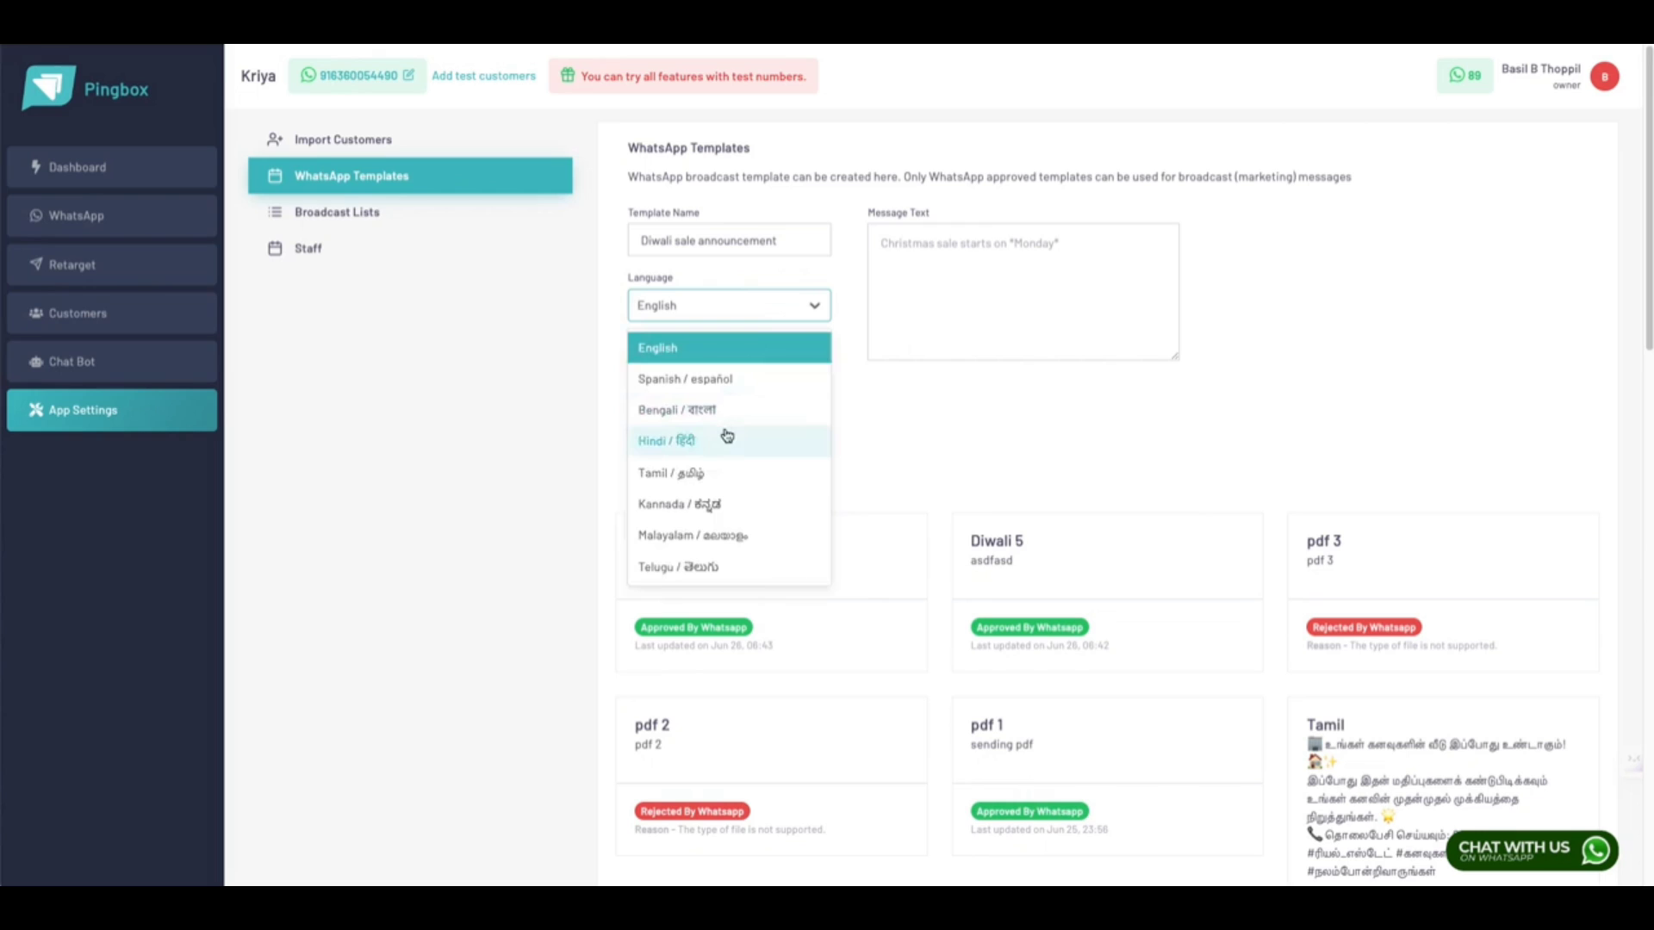
left_click(713, 348)
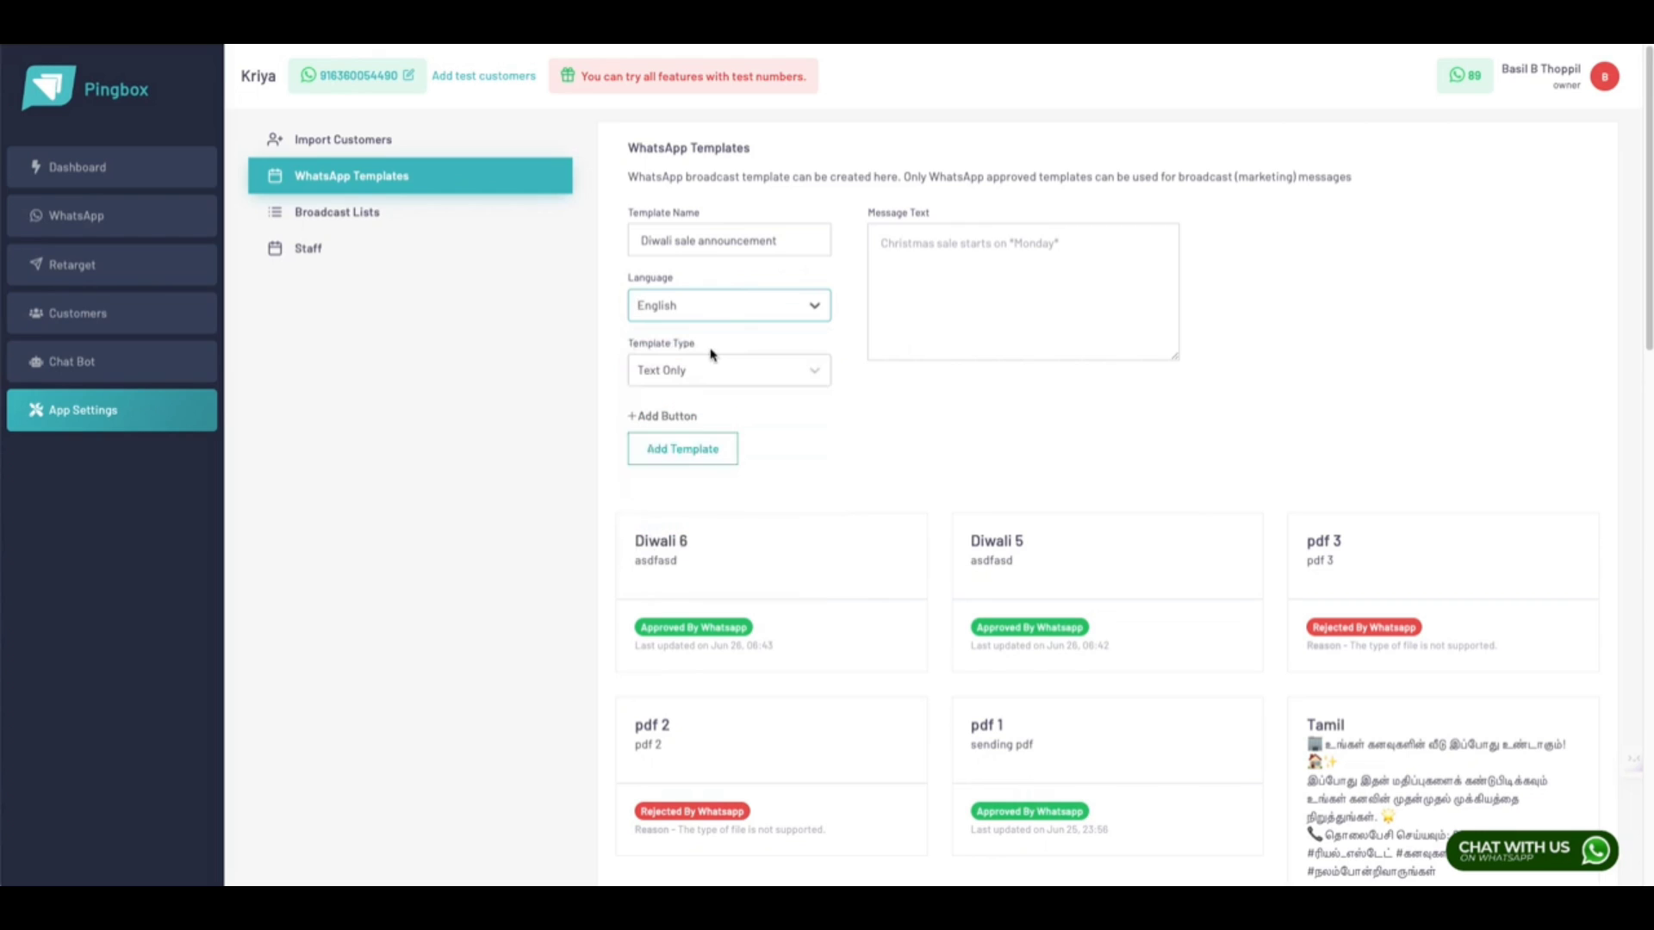
left_click(763, 377)
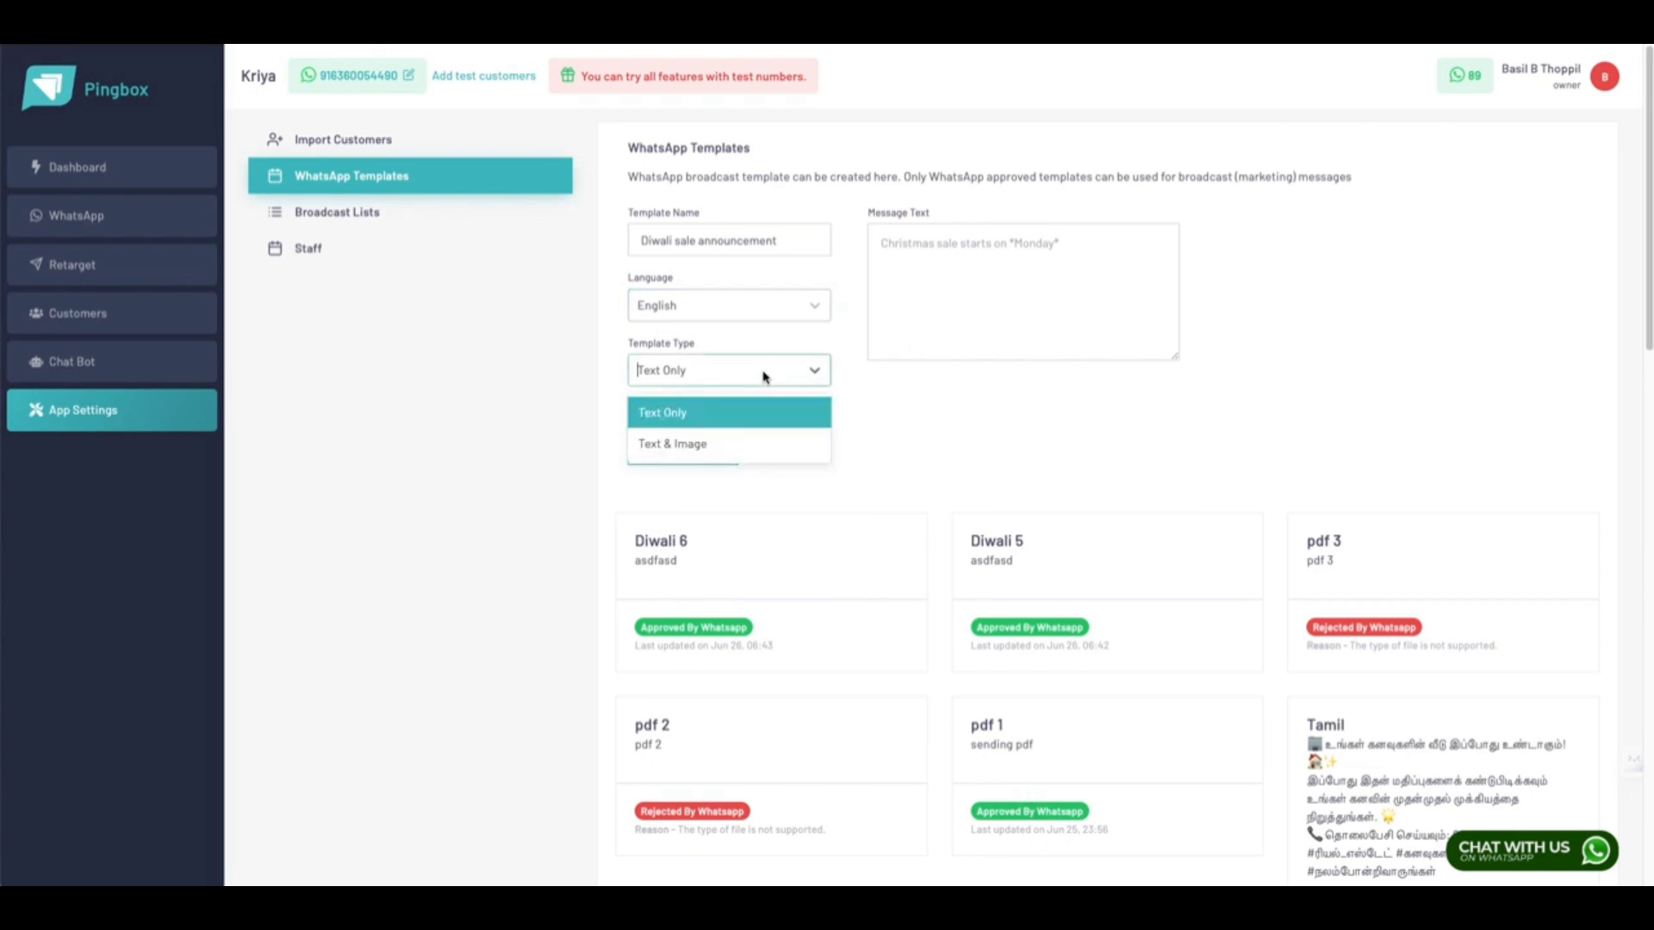
left_click(736, 444)
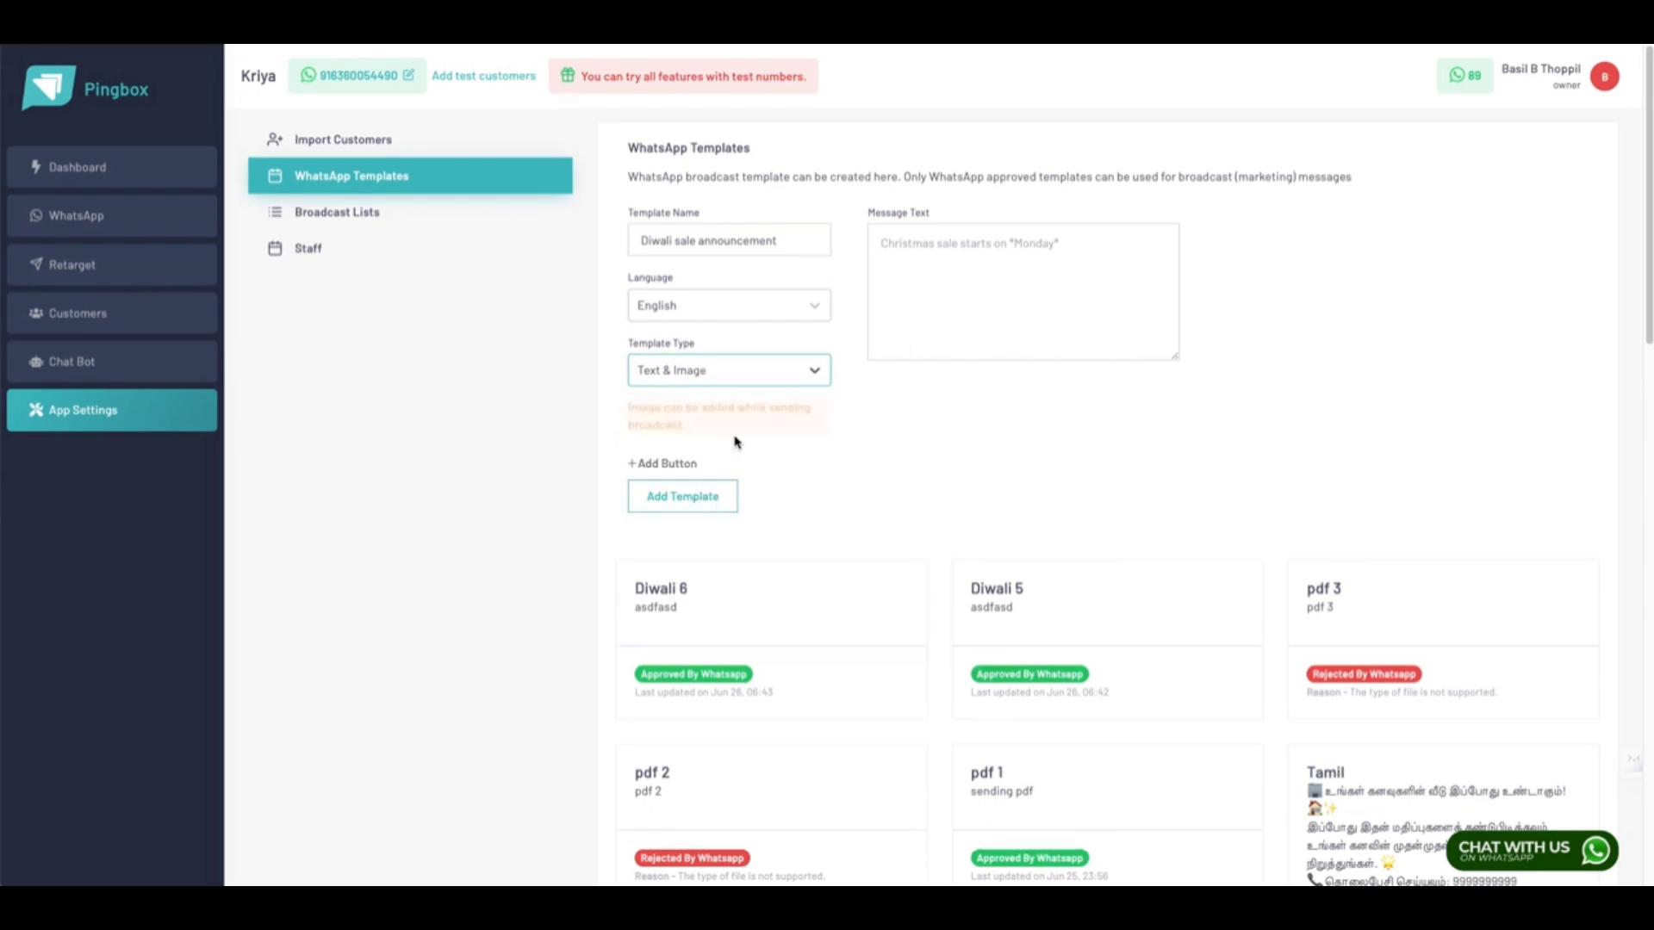
Step: Write 'Exciting news' / 'Our Diwali sales starts in 20 Days! Plan your shopping!' and submit it
left_click(957, 308)
type("Exciting news")
key("Return")
type("Our")
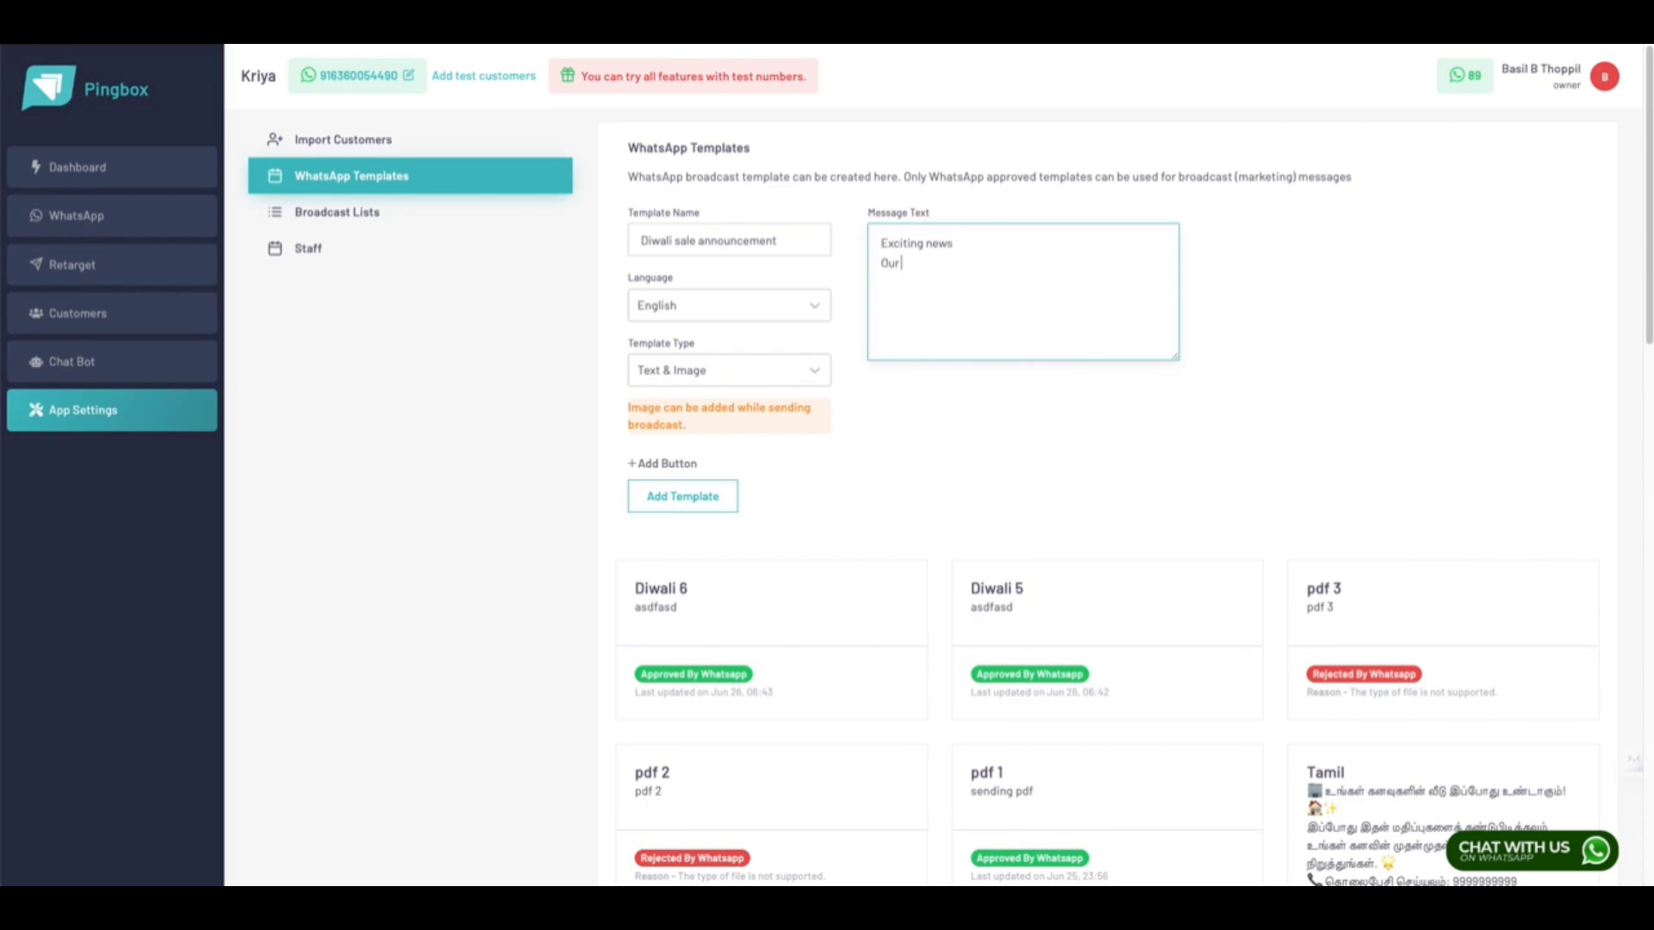
type(" Diwali sales starts in 20 Days! Plan")
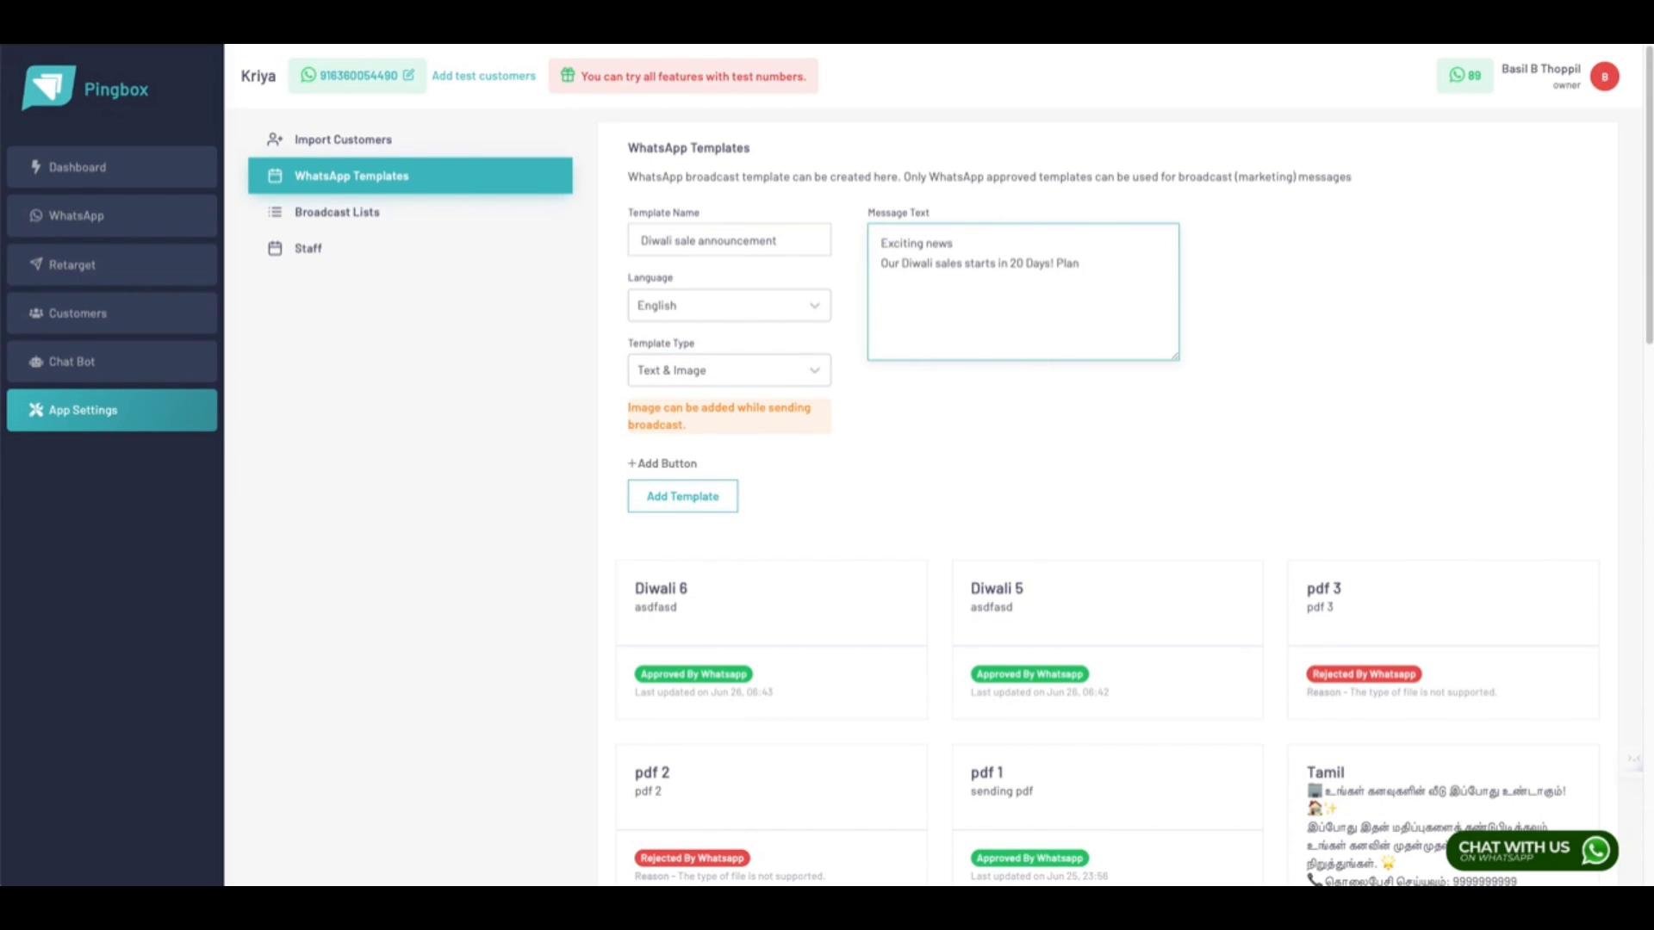
type(" your shopping!")
left_click(930, 435)
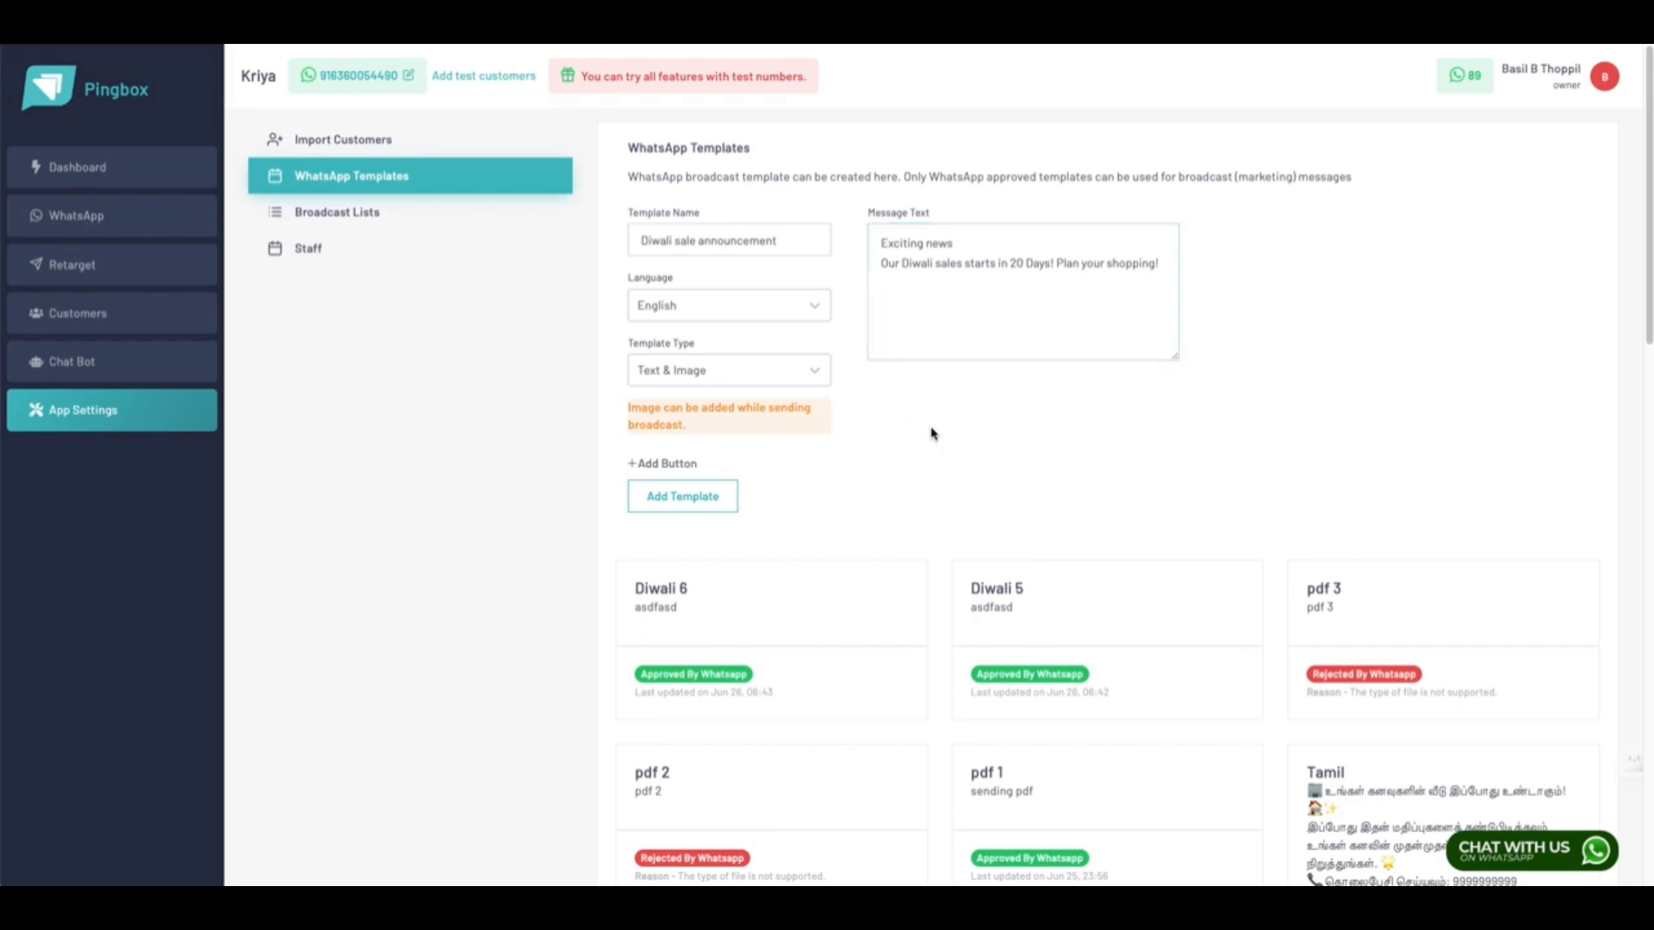
left_click(690, 497)
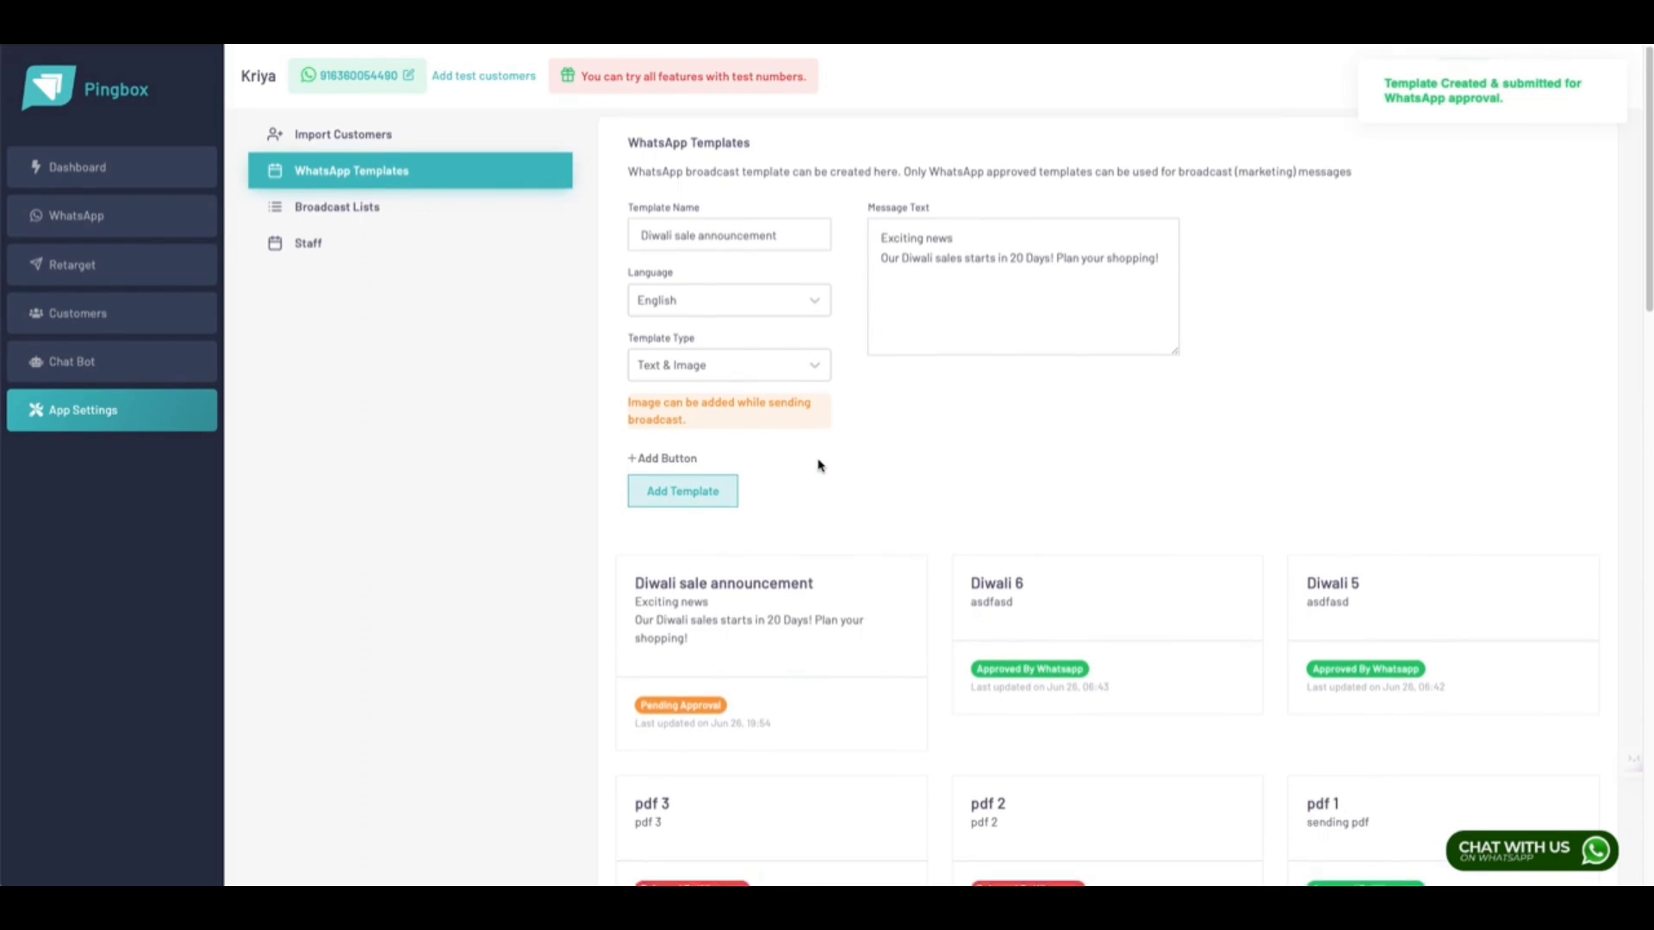
Step: Reload the WhatsApp Templates page by switching through Chat Bot, App Settings and Import Customers
scroll(721, 501, "down", 2)
scroll(741, 551, "up", 2)
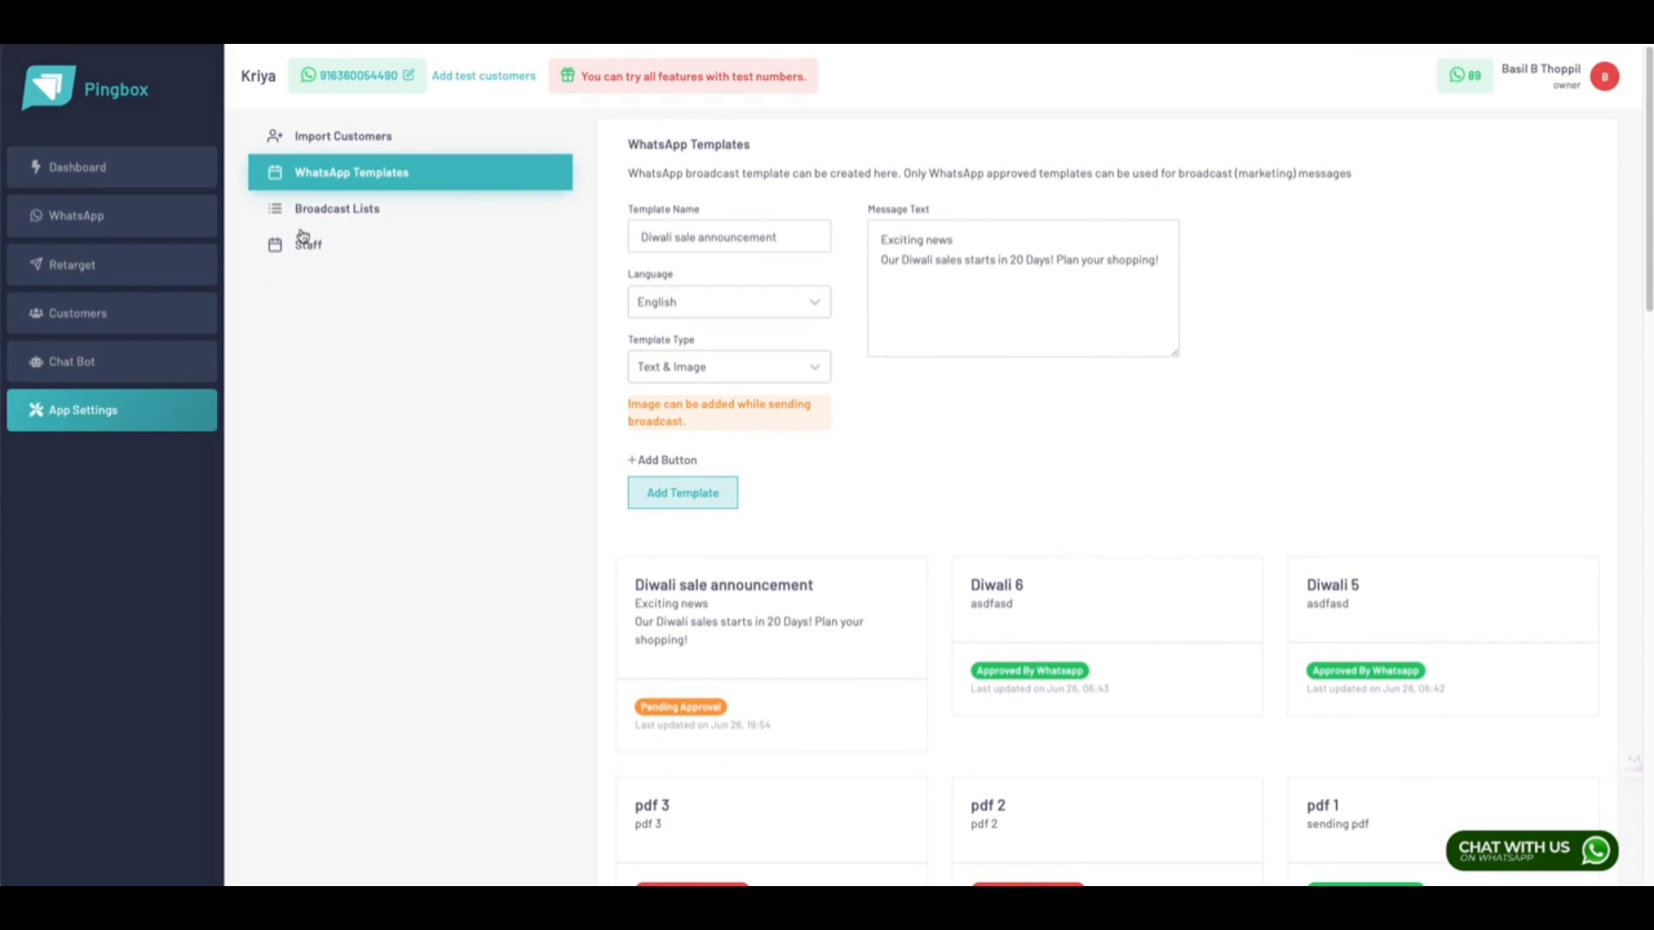
left_click(108, 363)
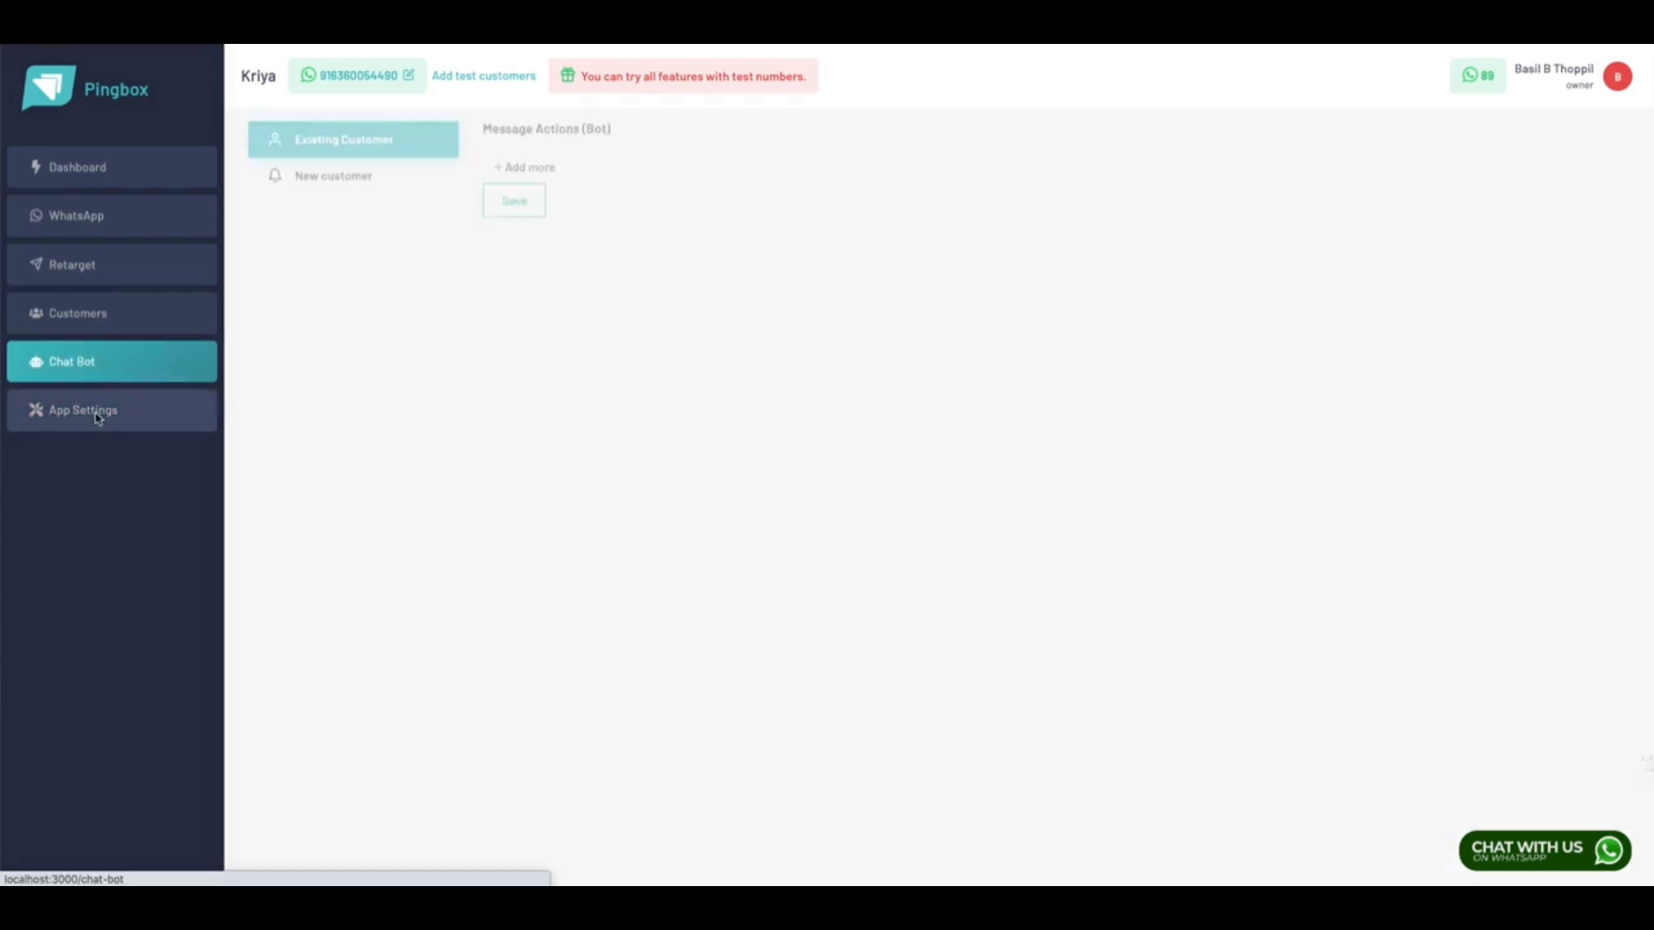
left_click(129, 406)
left_click(324, 176)
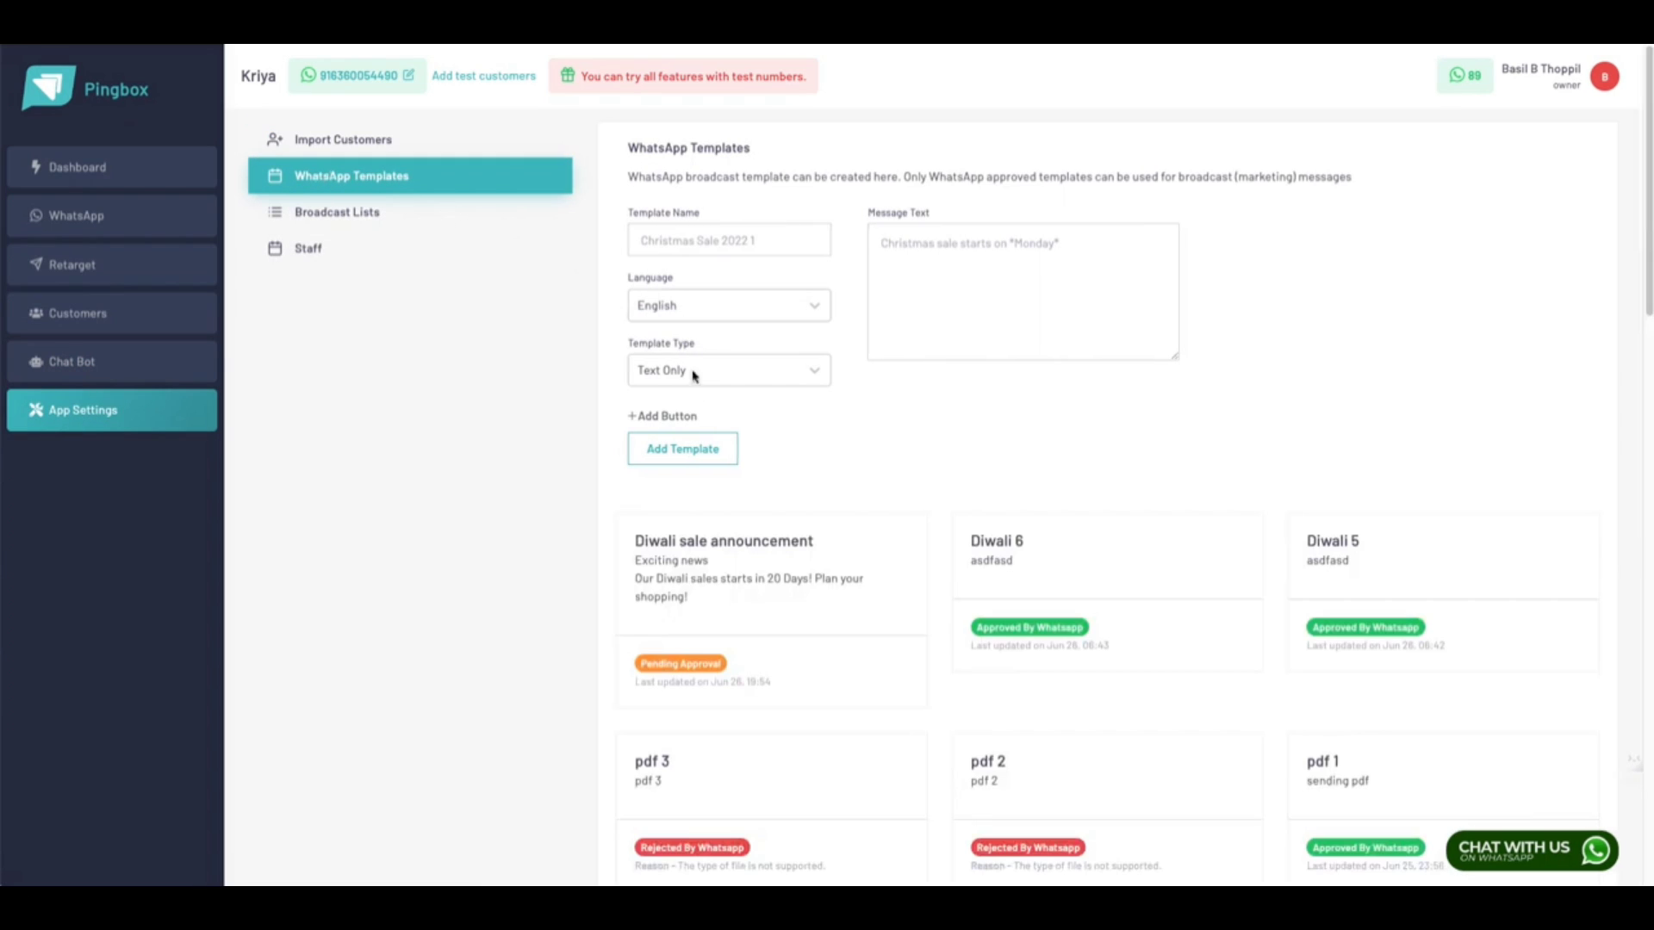
left_click(336, 144)
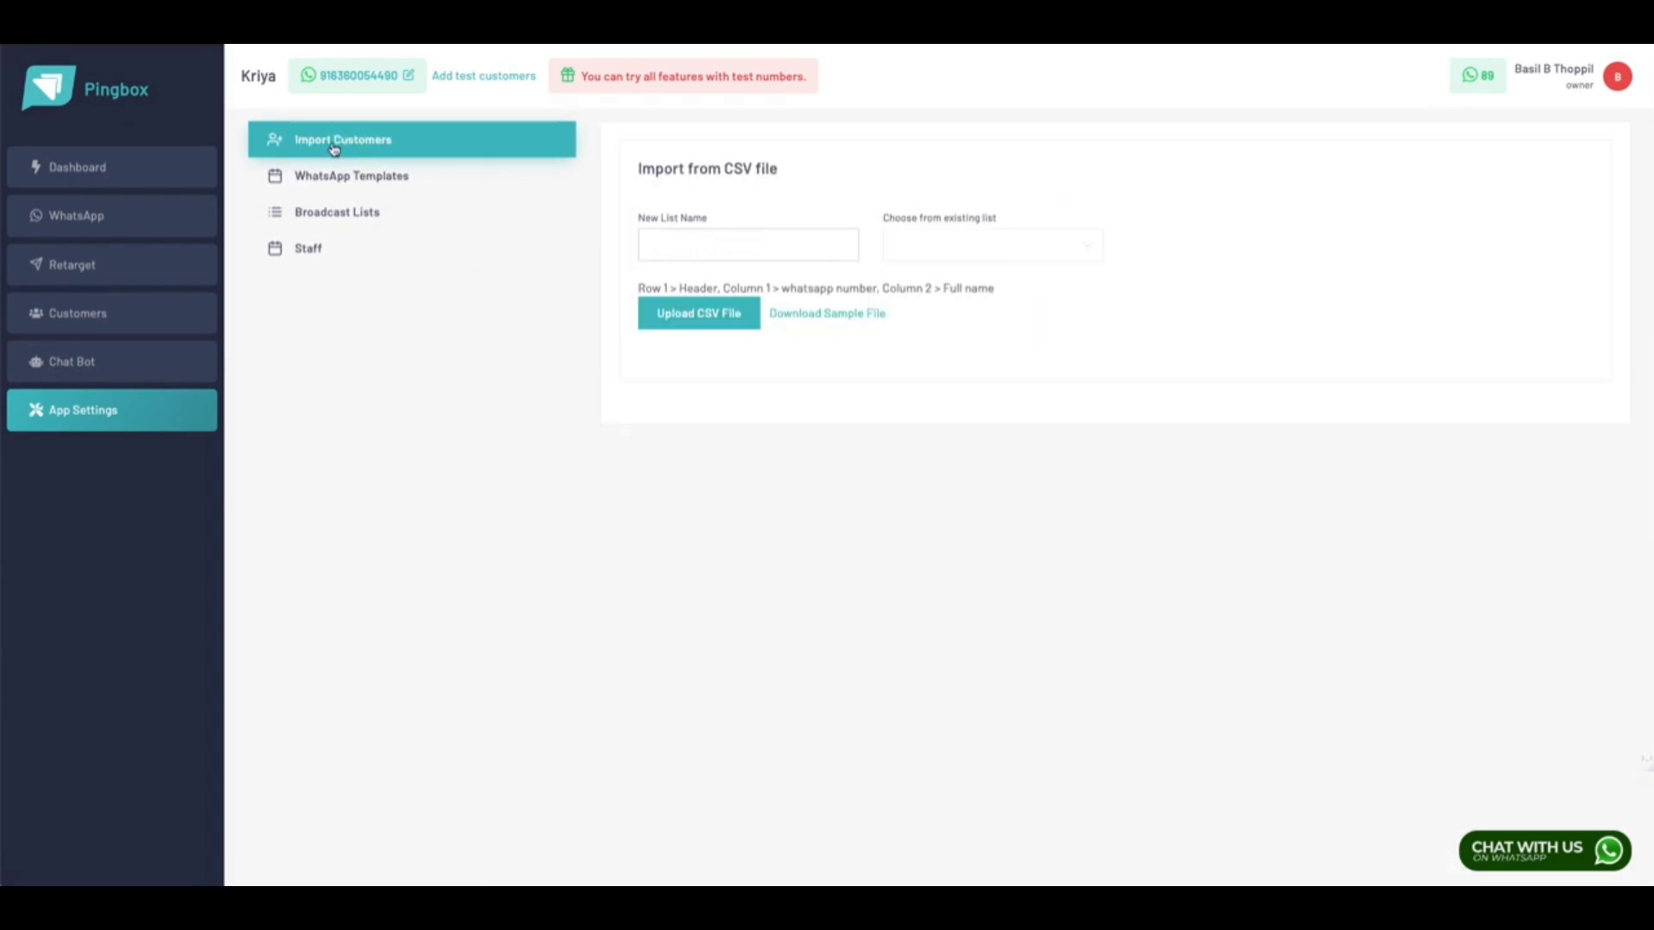
left_click(338, 168)
Step: Return to WhatsApp Templates and check the Diwali template still shows Pending Approval
left_click(146, 376)
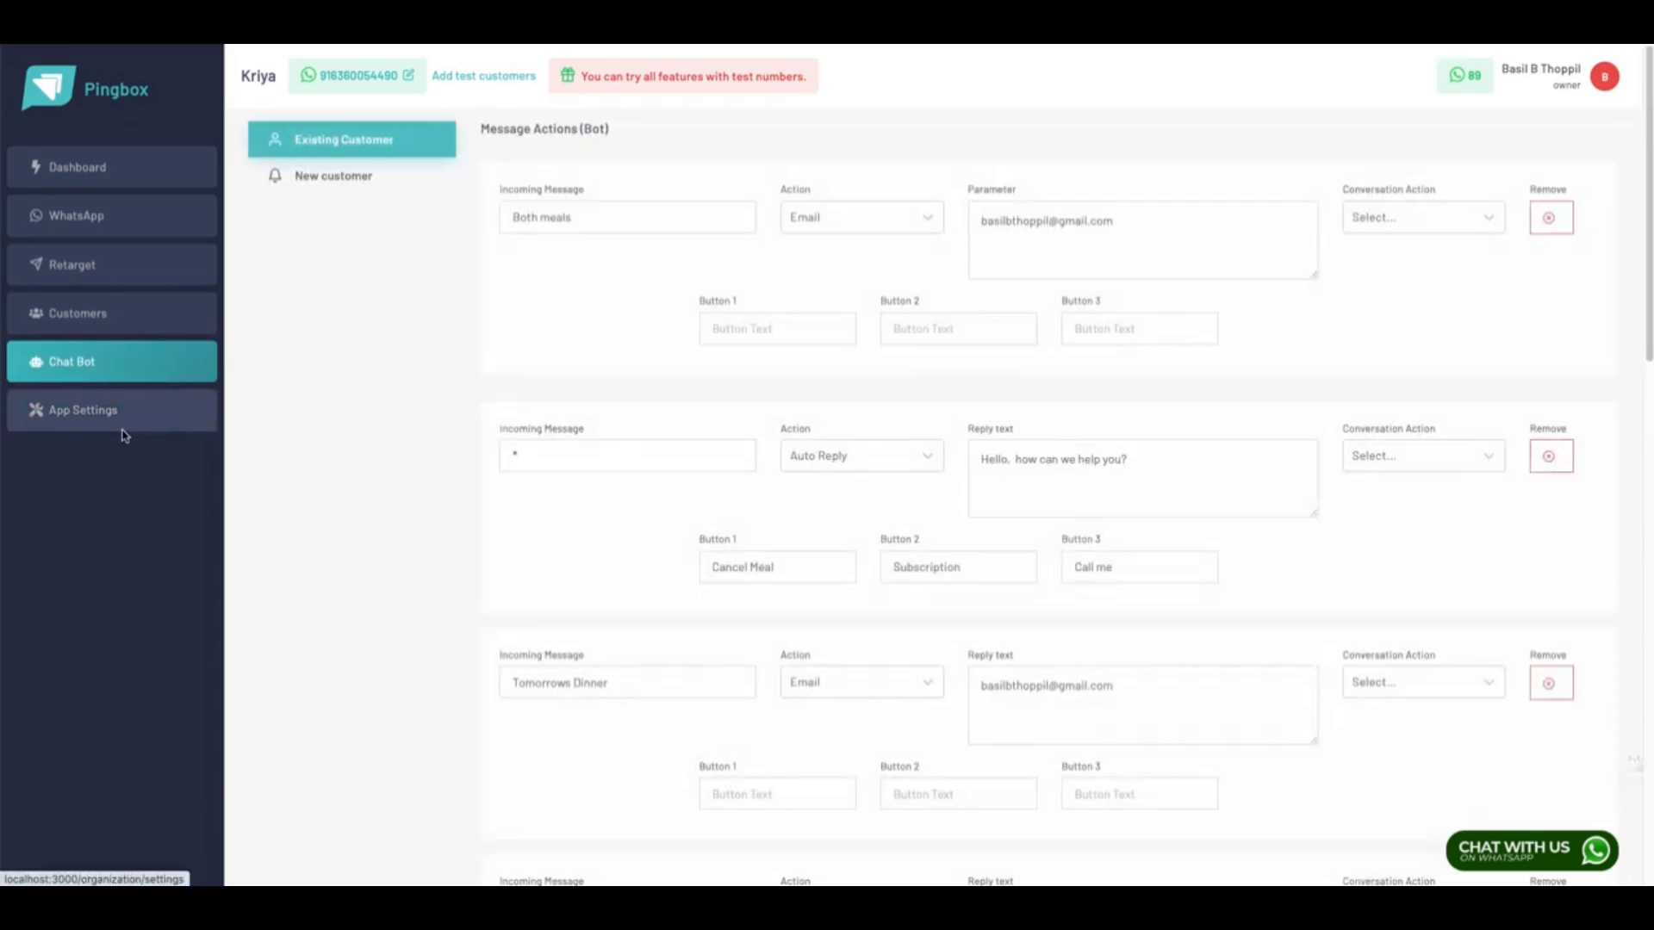
left_click(123, 424)
left_click(400, 192)
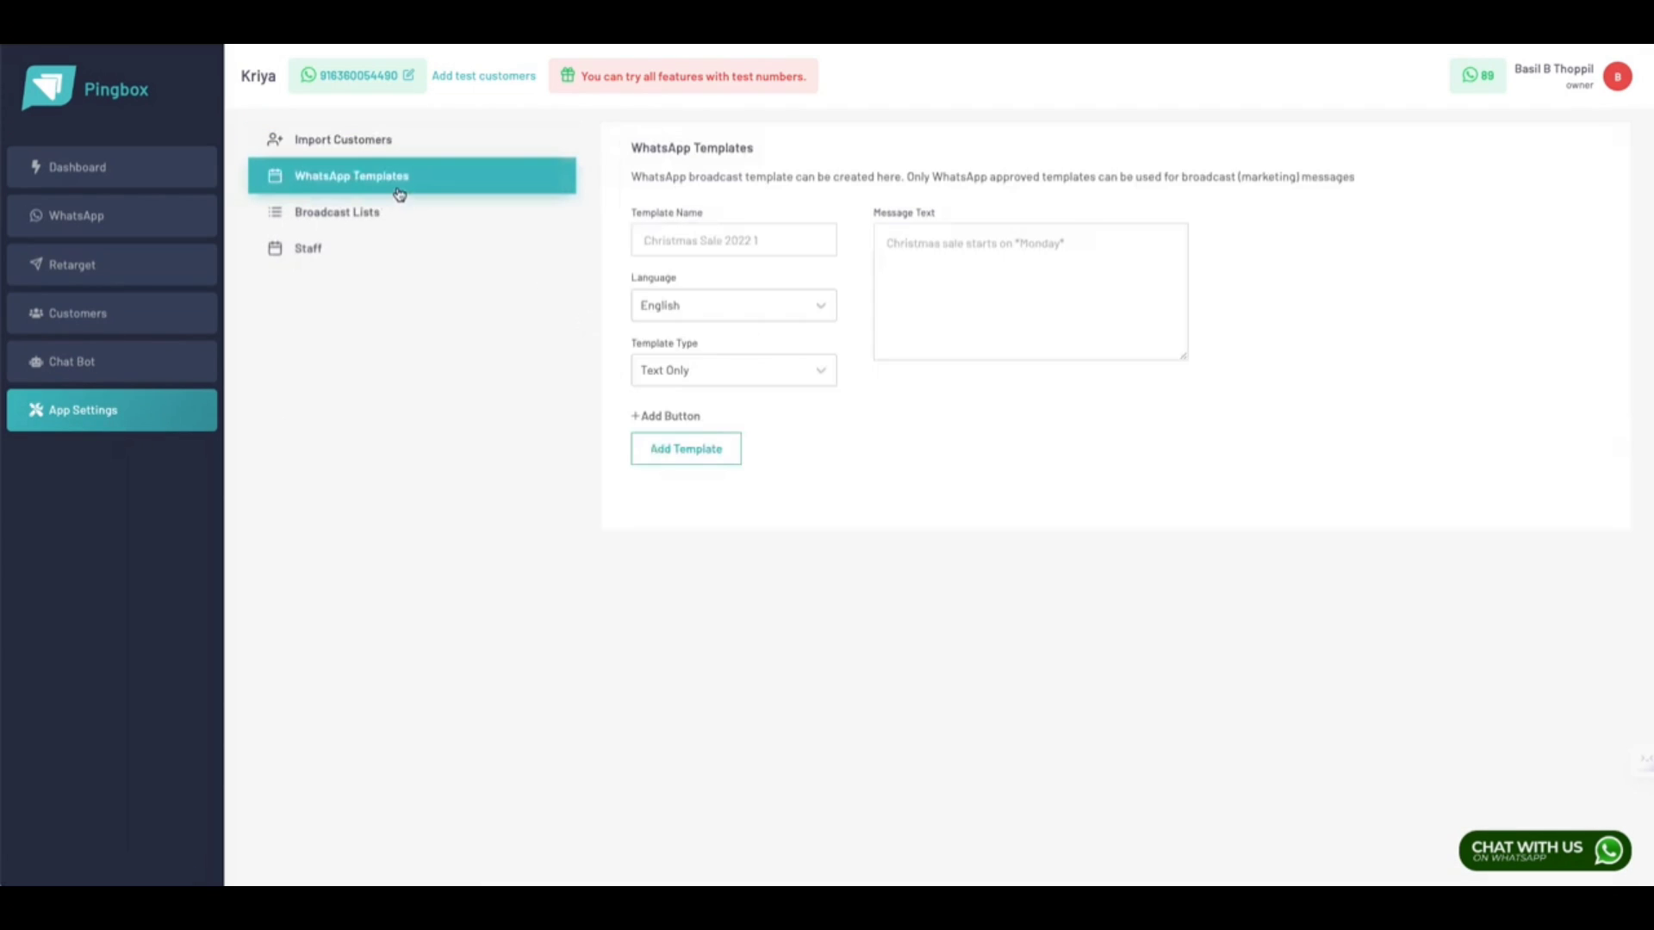
left_click(695, 665)
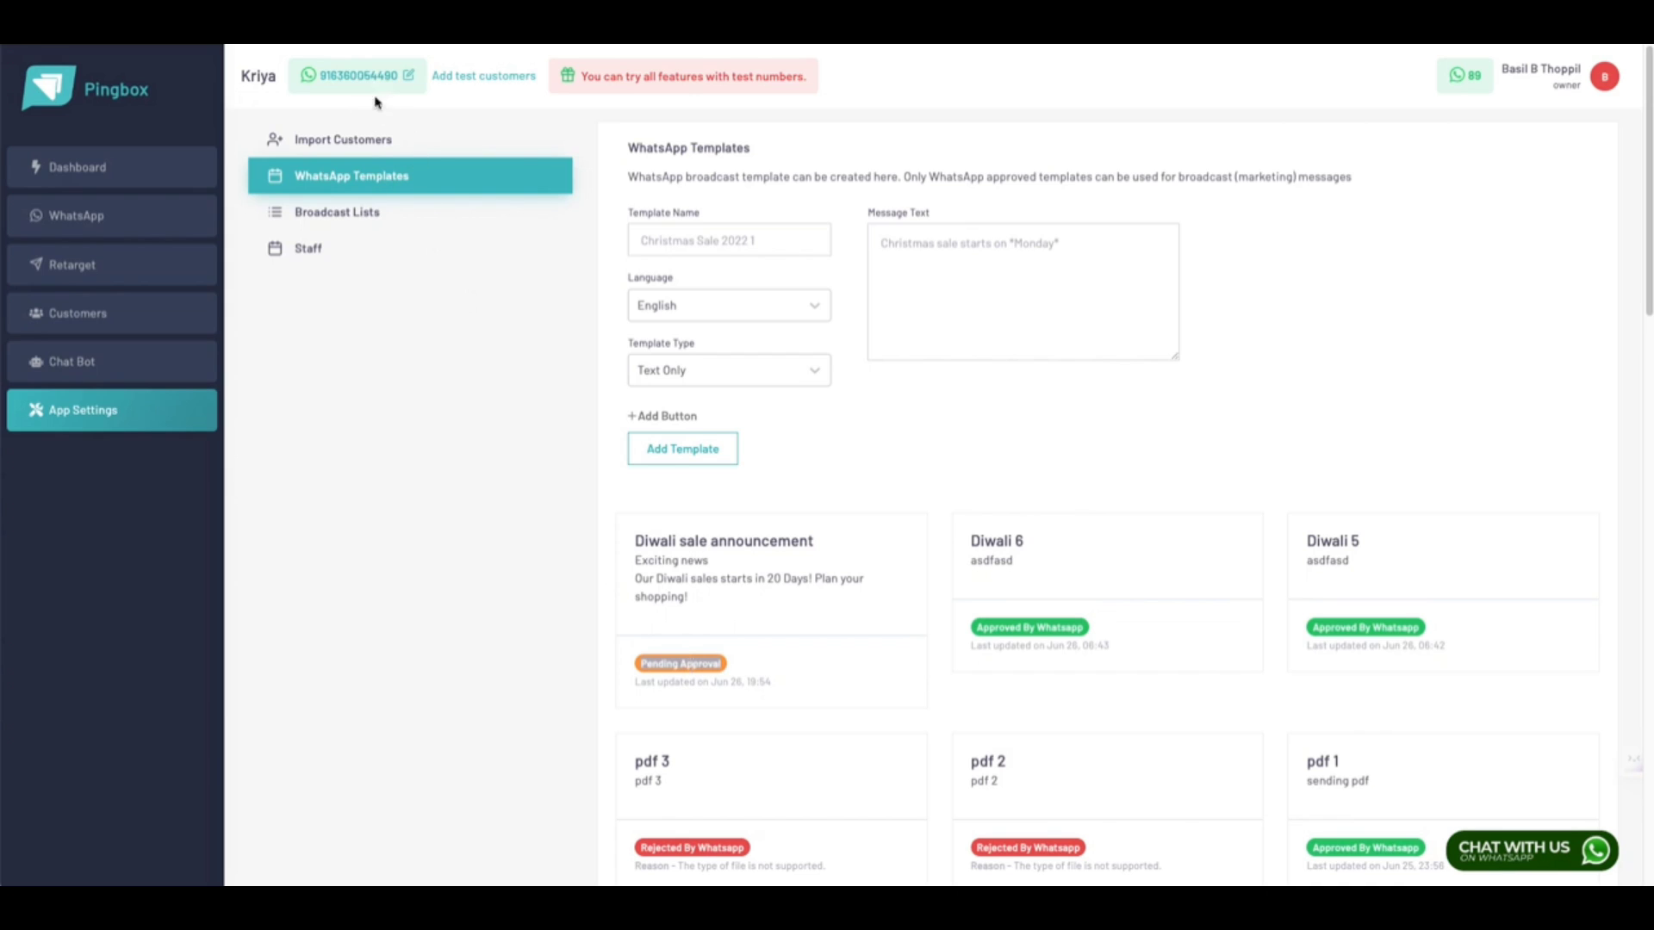
left_click(683, 666)
Step: Confirm Diwali sale announcement shows Approved By Whatsapp, then open Import Customers from CSV
left_click(153, 407)
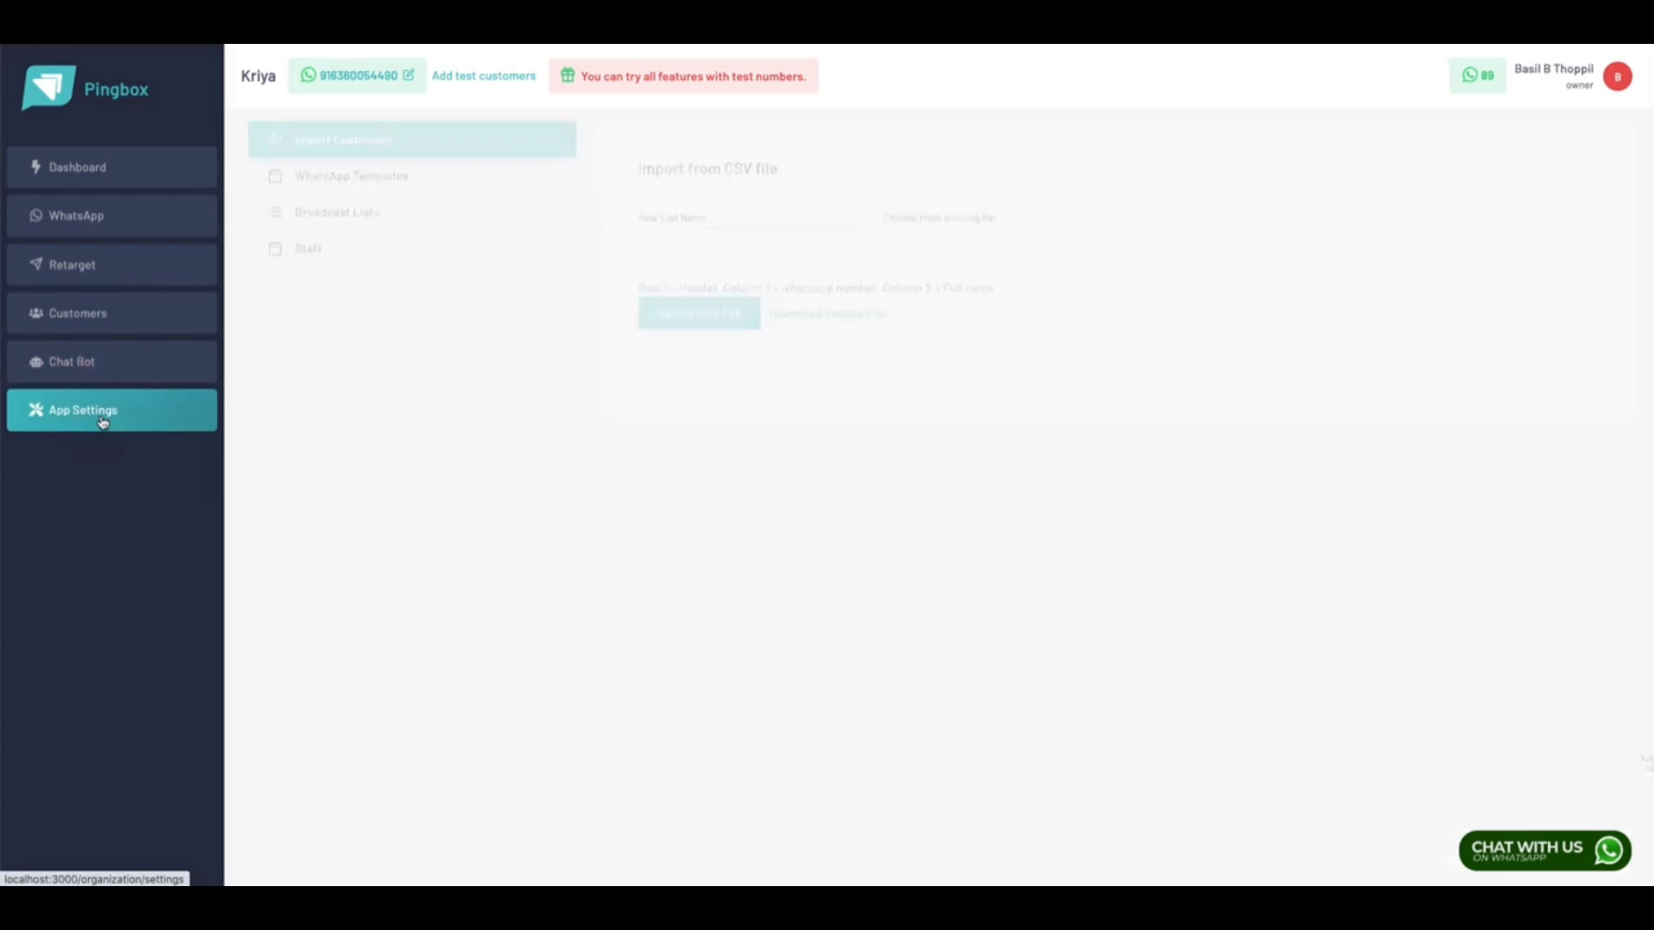
left_click(325, 182)
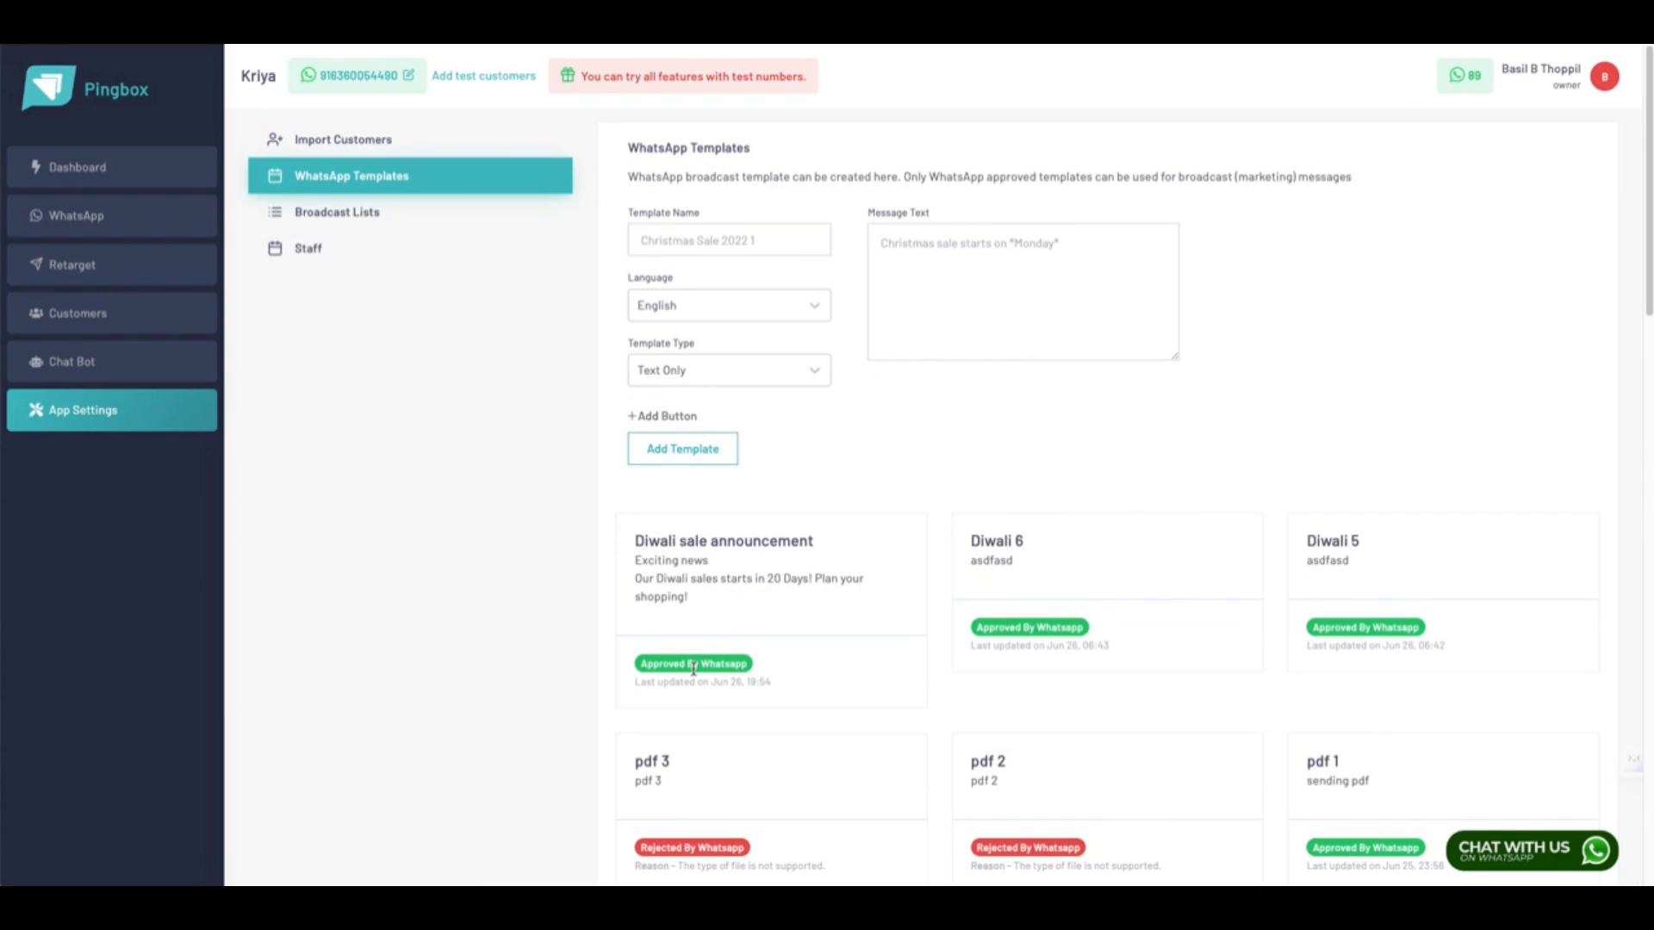
left_click(694, 668)
triple_click(730, 664)
left_click(360, 445)
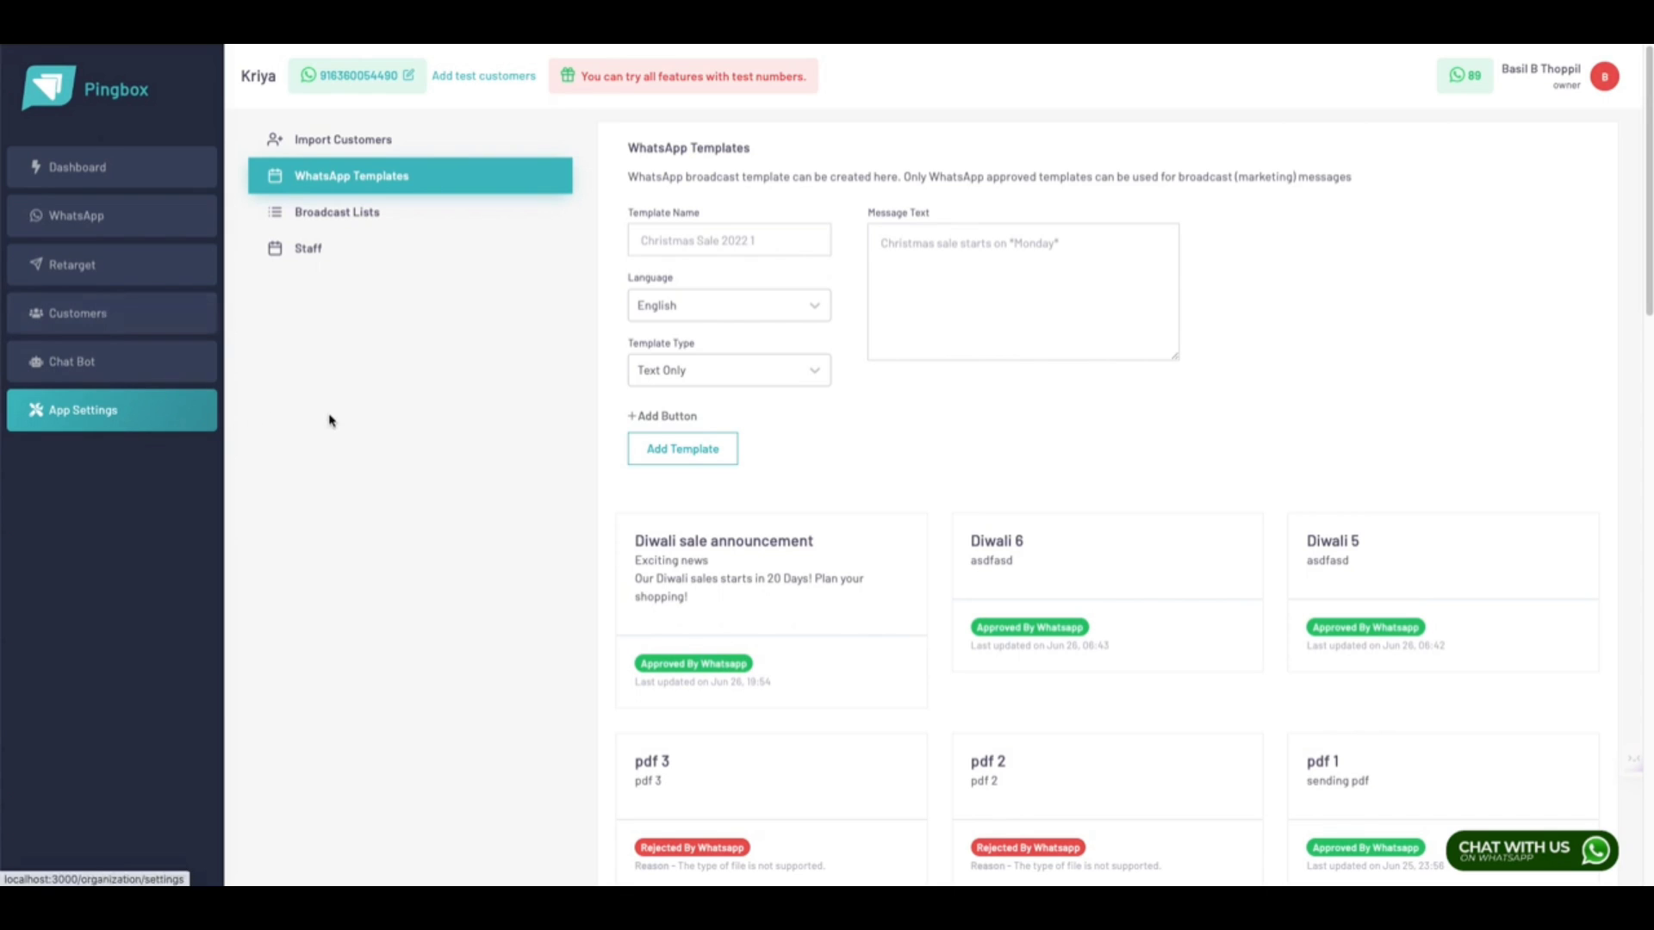
left_click(372, 142)
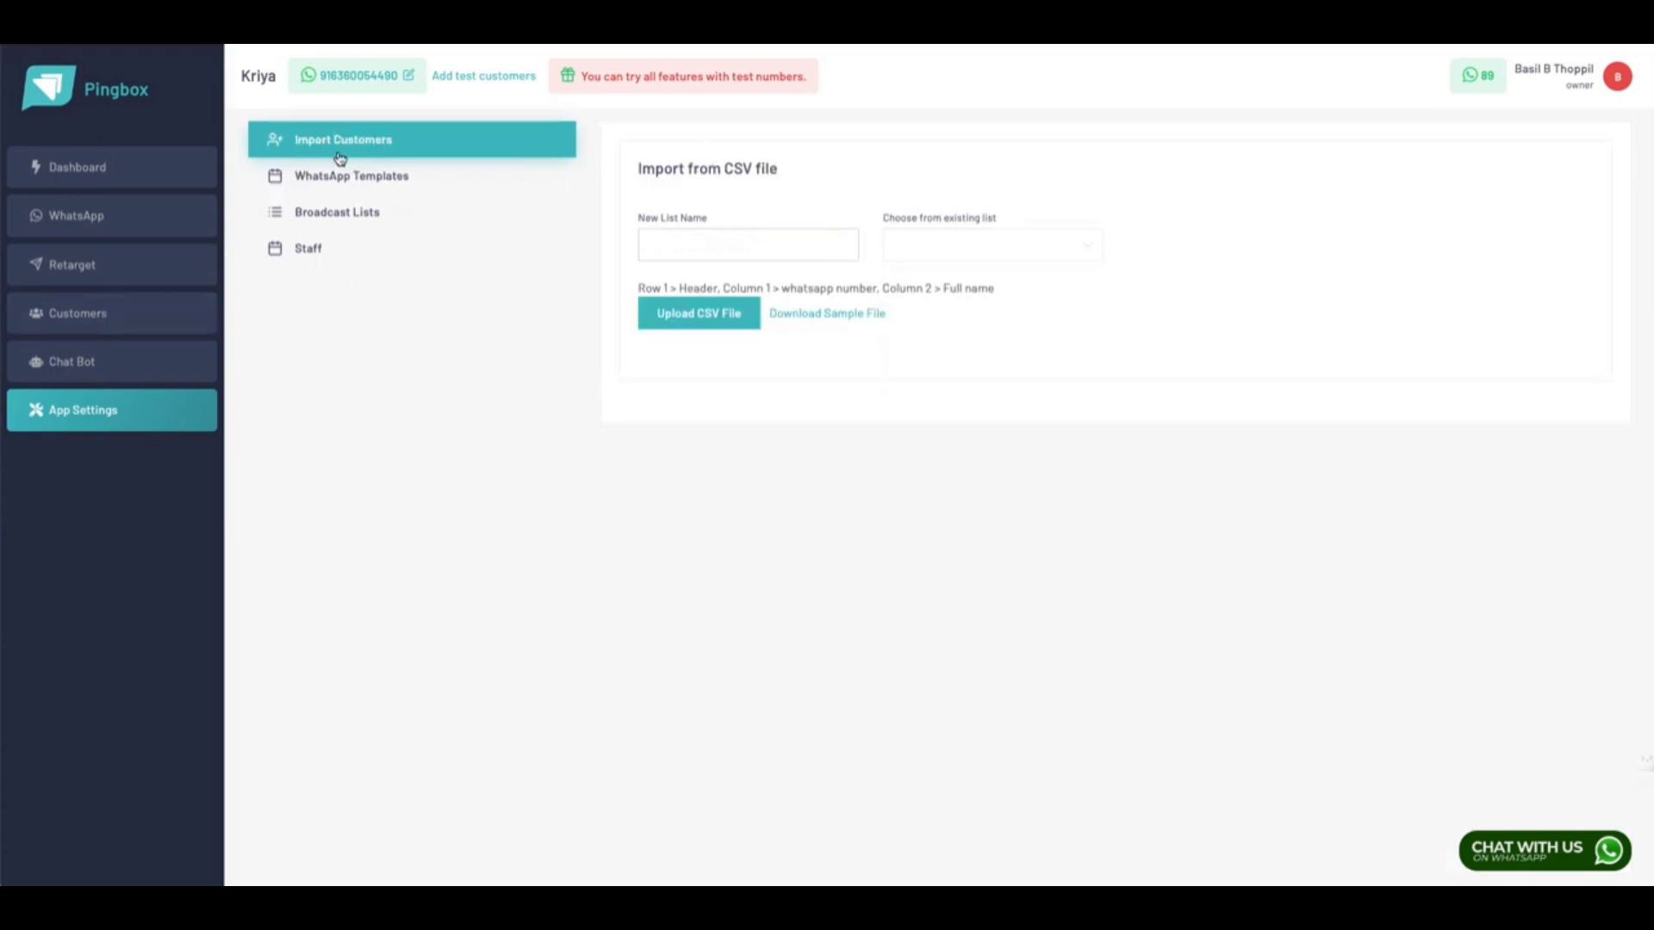
Step: Enter 'Diwali sale leads' as the new list name
left_click(682, 237)
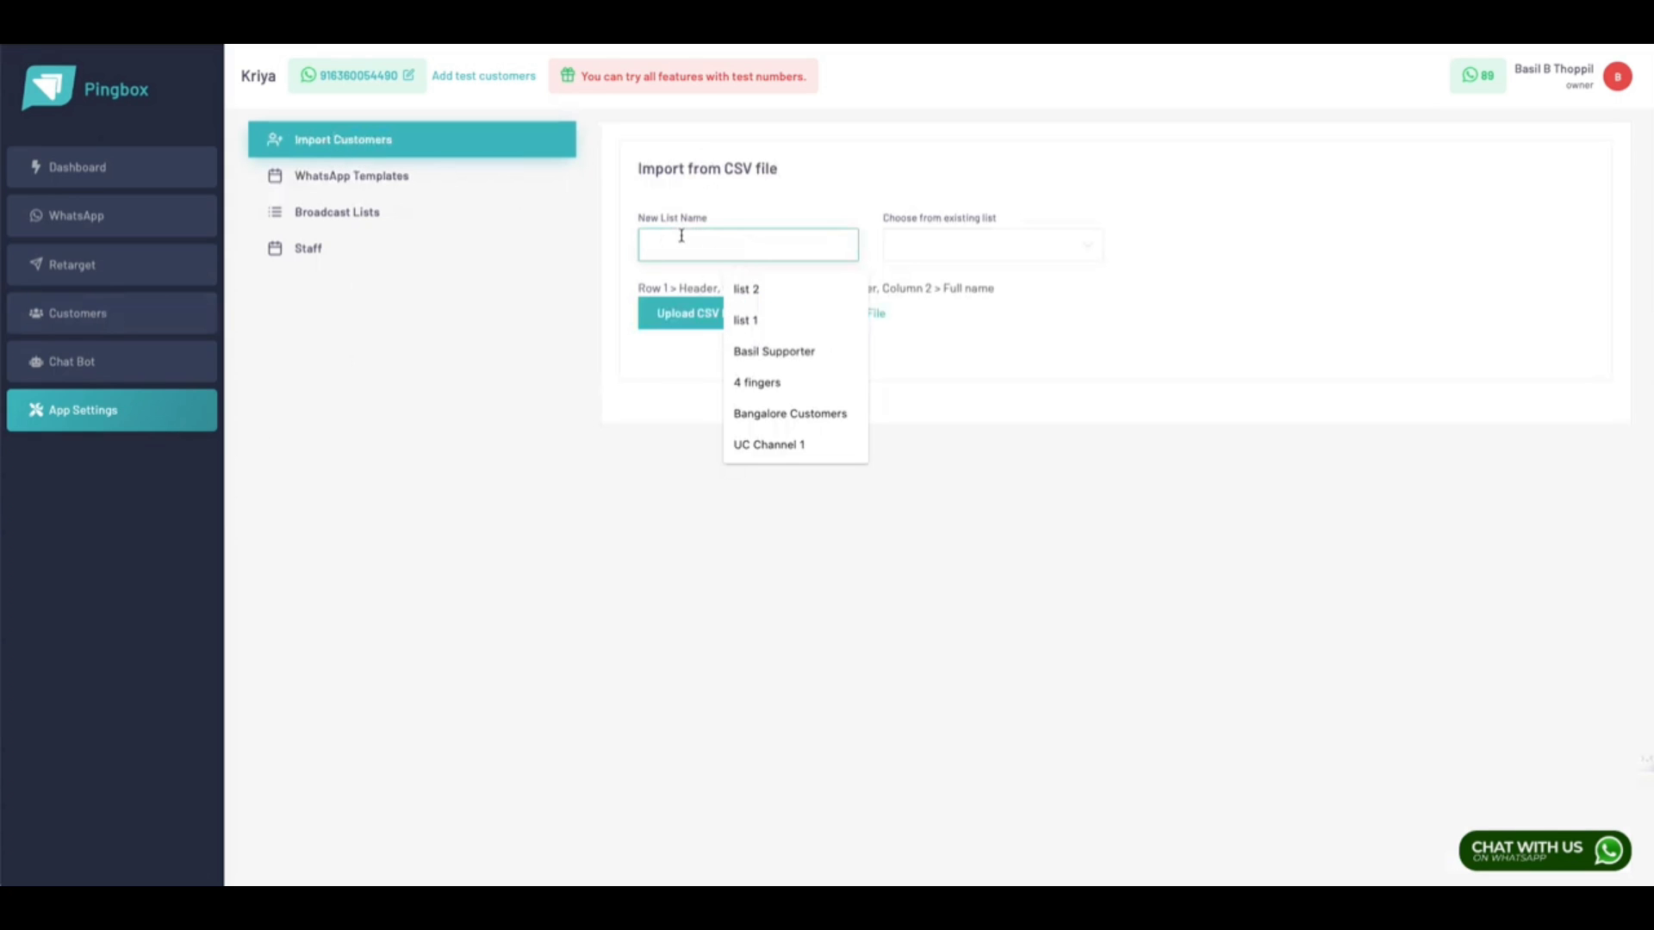
type("Diwali sale leads")
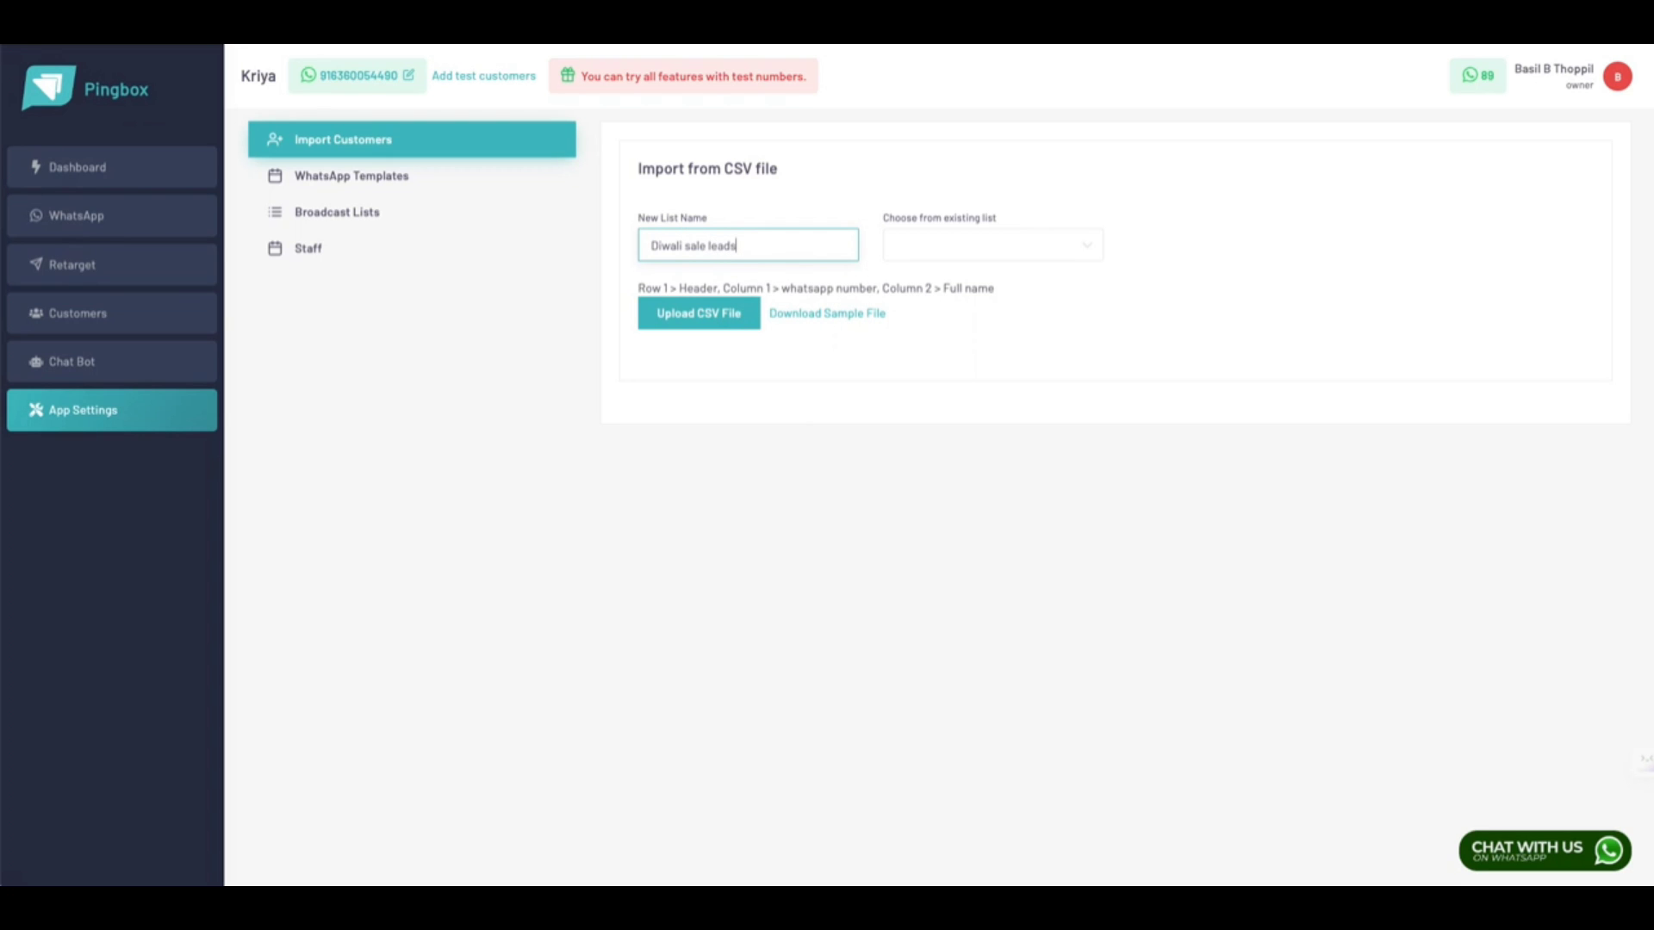
left_click_drag(783, 252, 627, 244)
Step: Download the sample CSV file and open it from Chrome's download bar
left_click(819, 243)
left_click(854, 317)
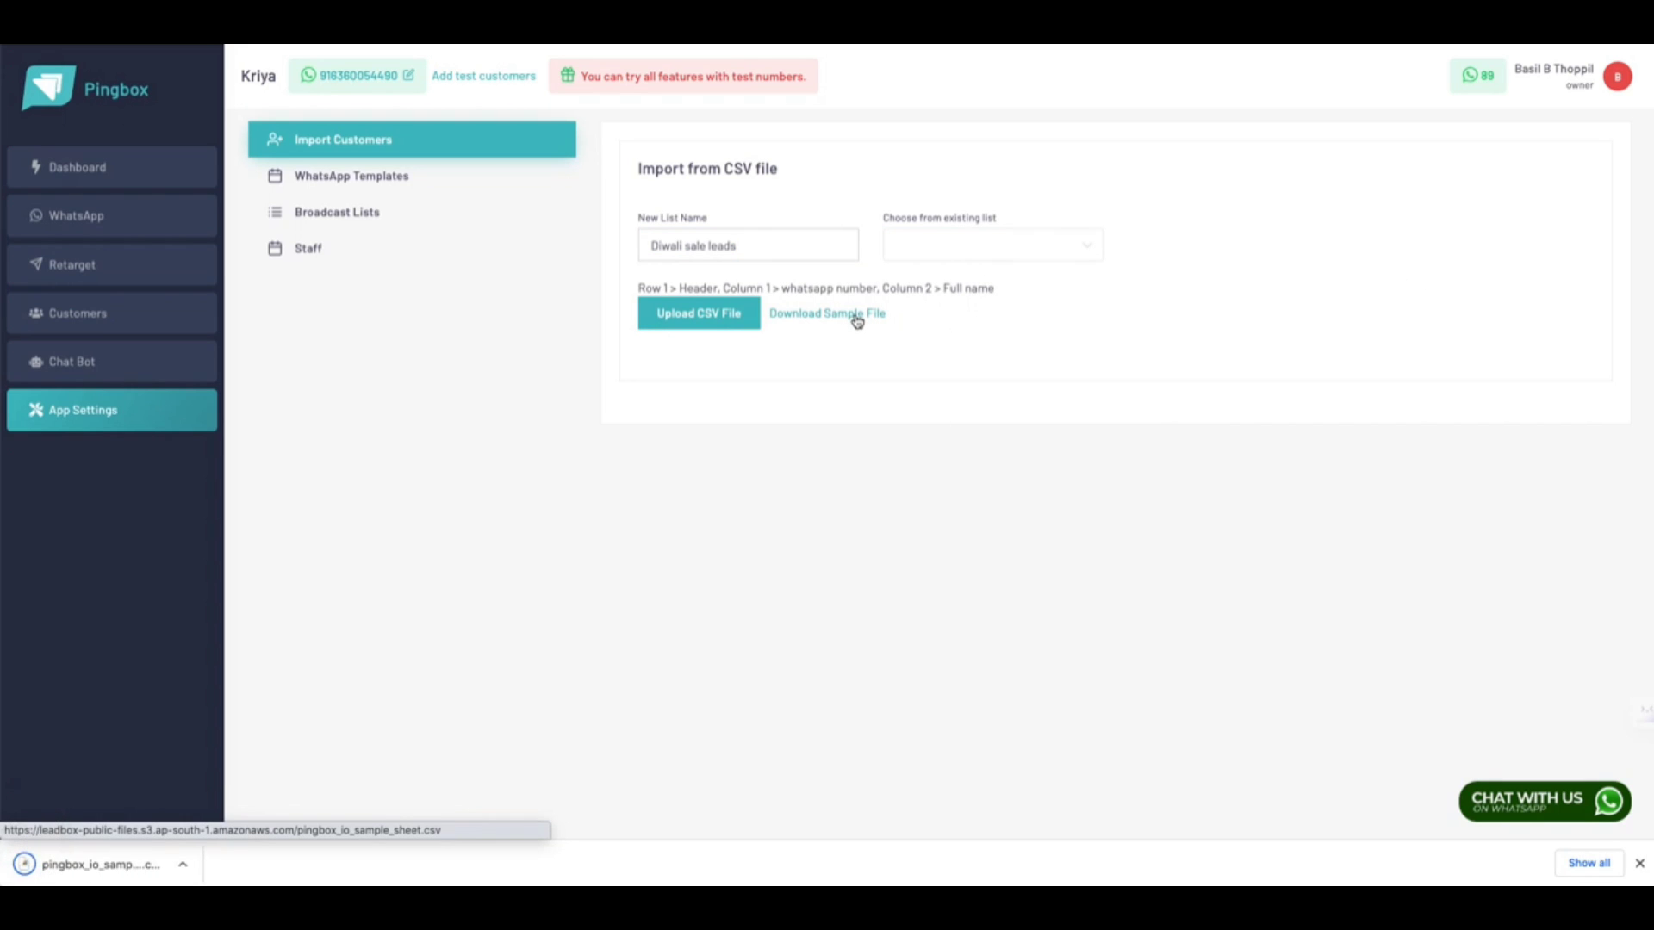
left_click(182, 863)
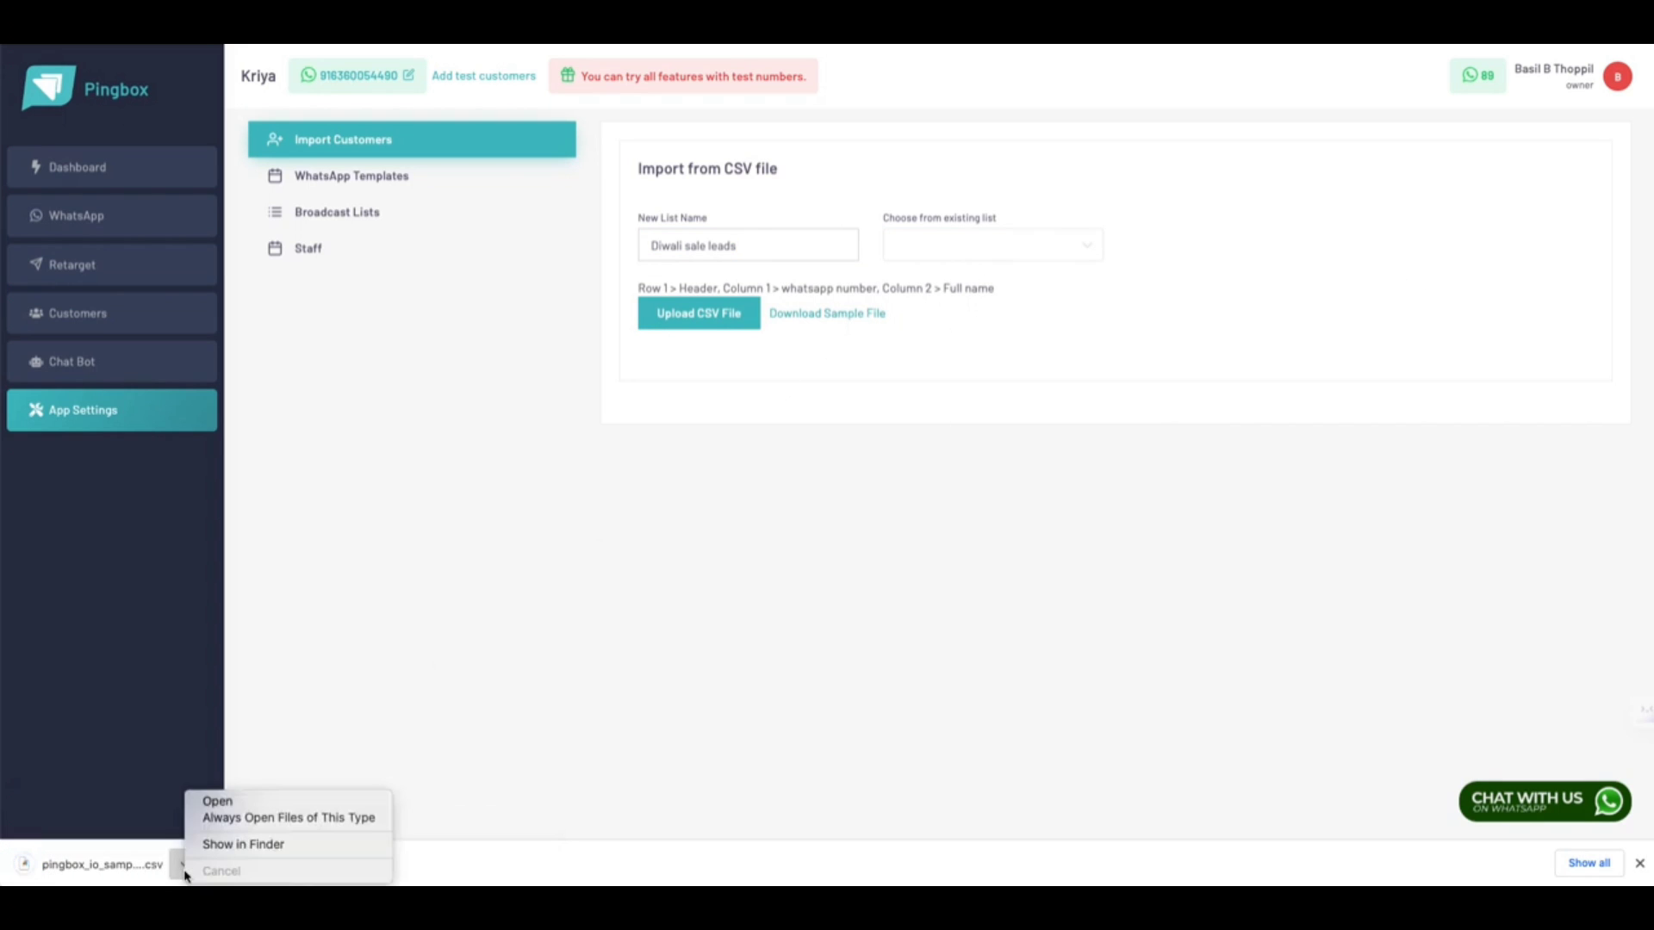
left_click(221, 808)
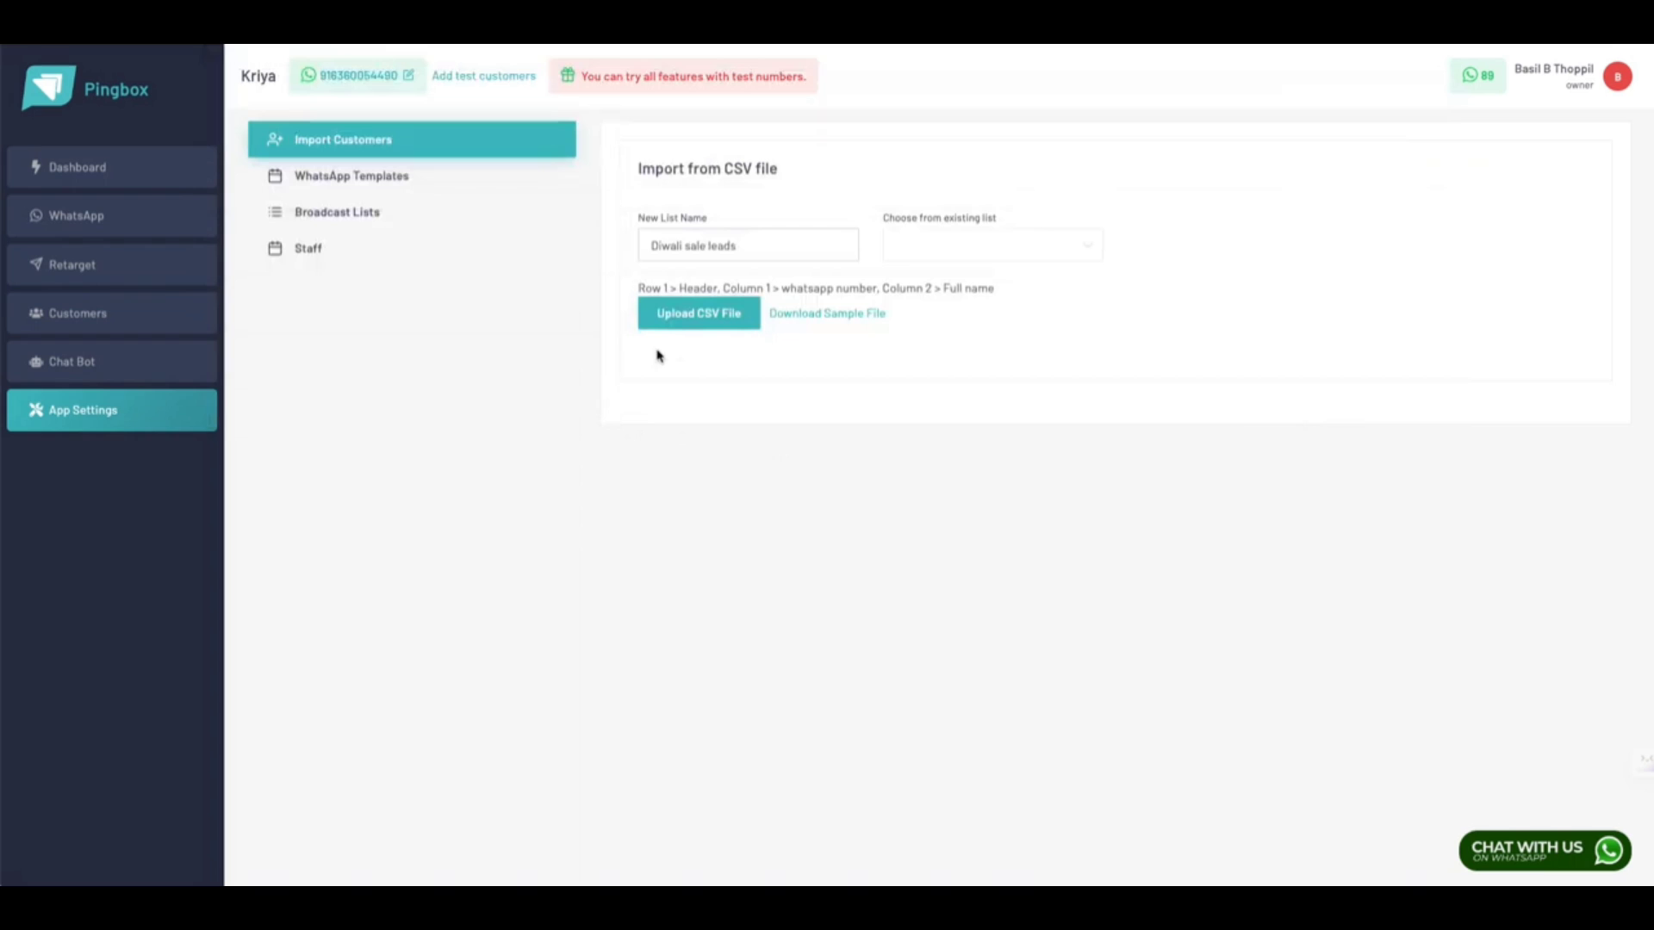
Step: Upload pingbox_io_sample_sheet (3).csv and import its 5 rows into Diwali sale leads
left_click(665, 317)
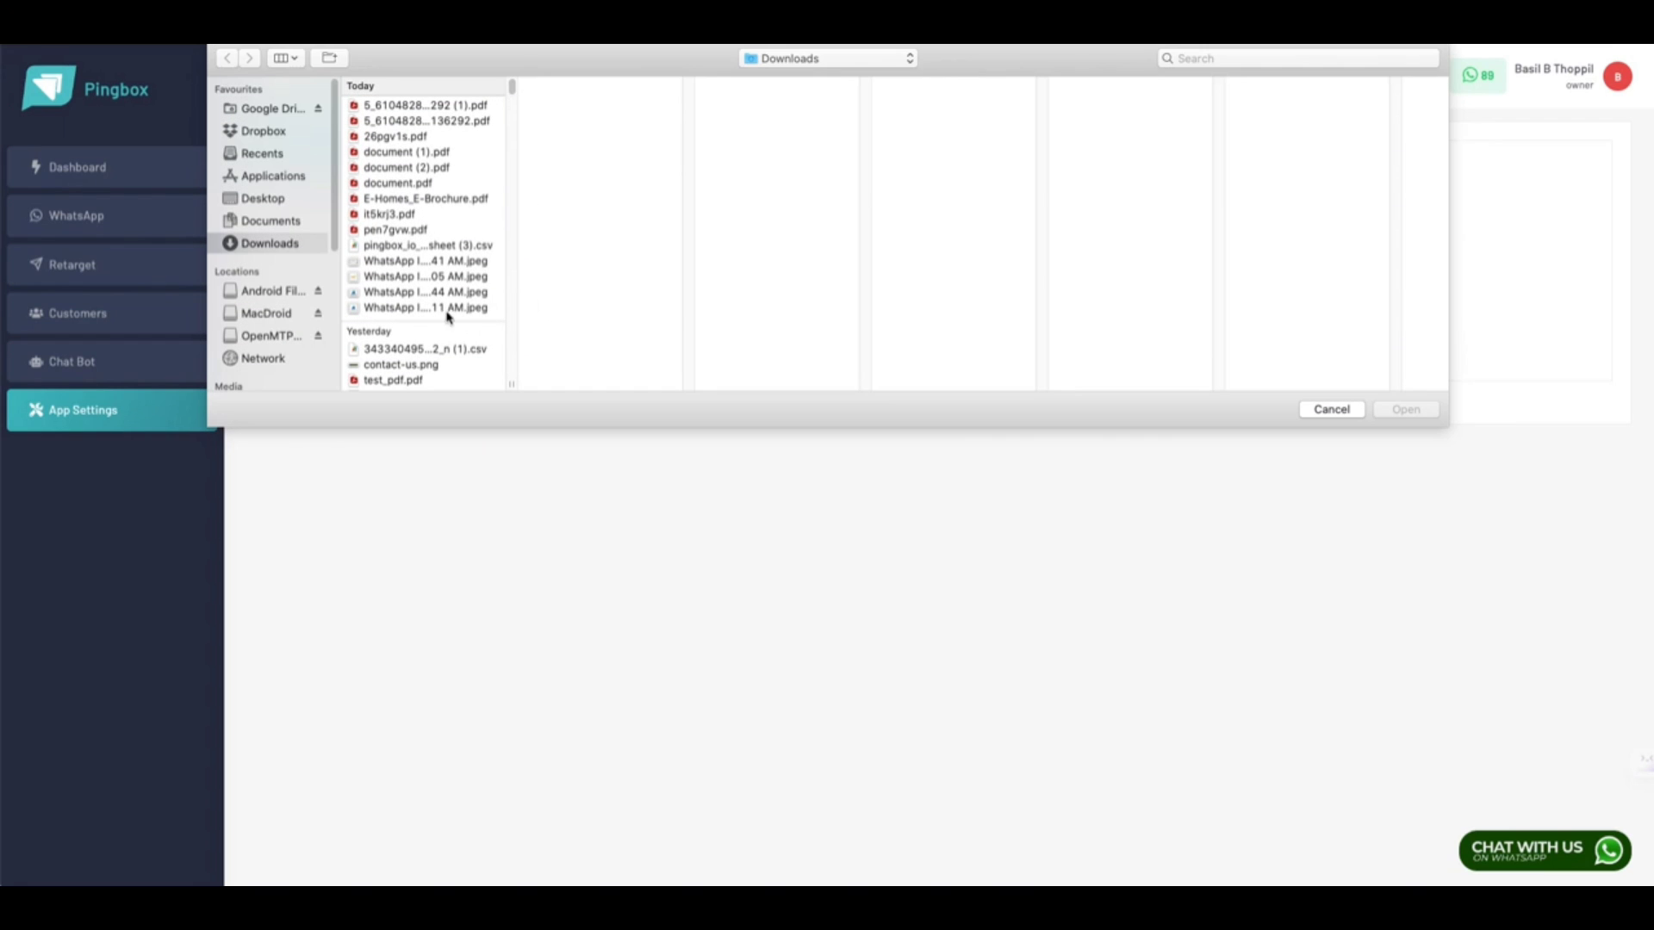
left_click(420, 247)
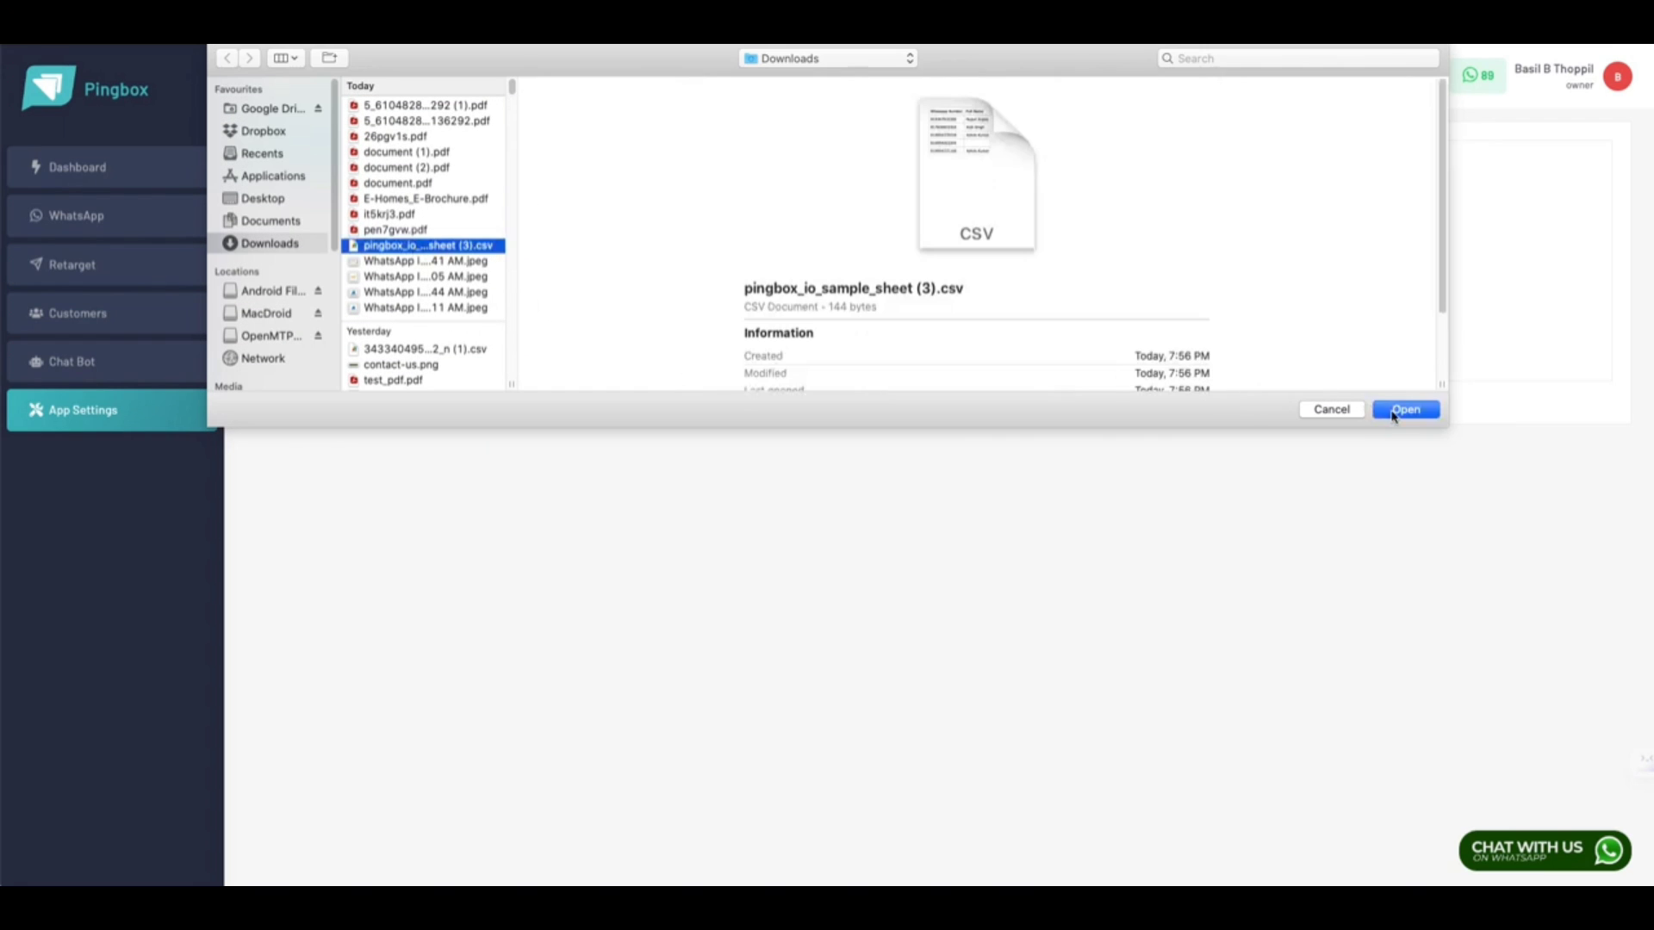
left_click(1404, 410)
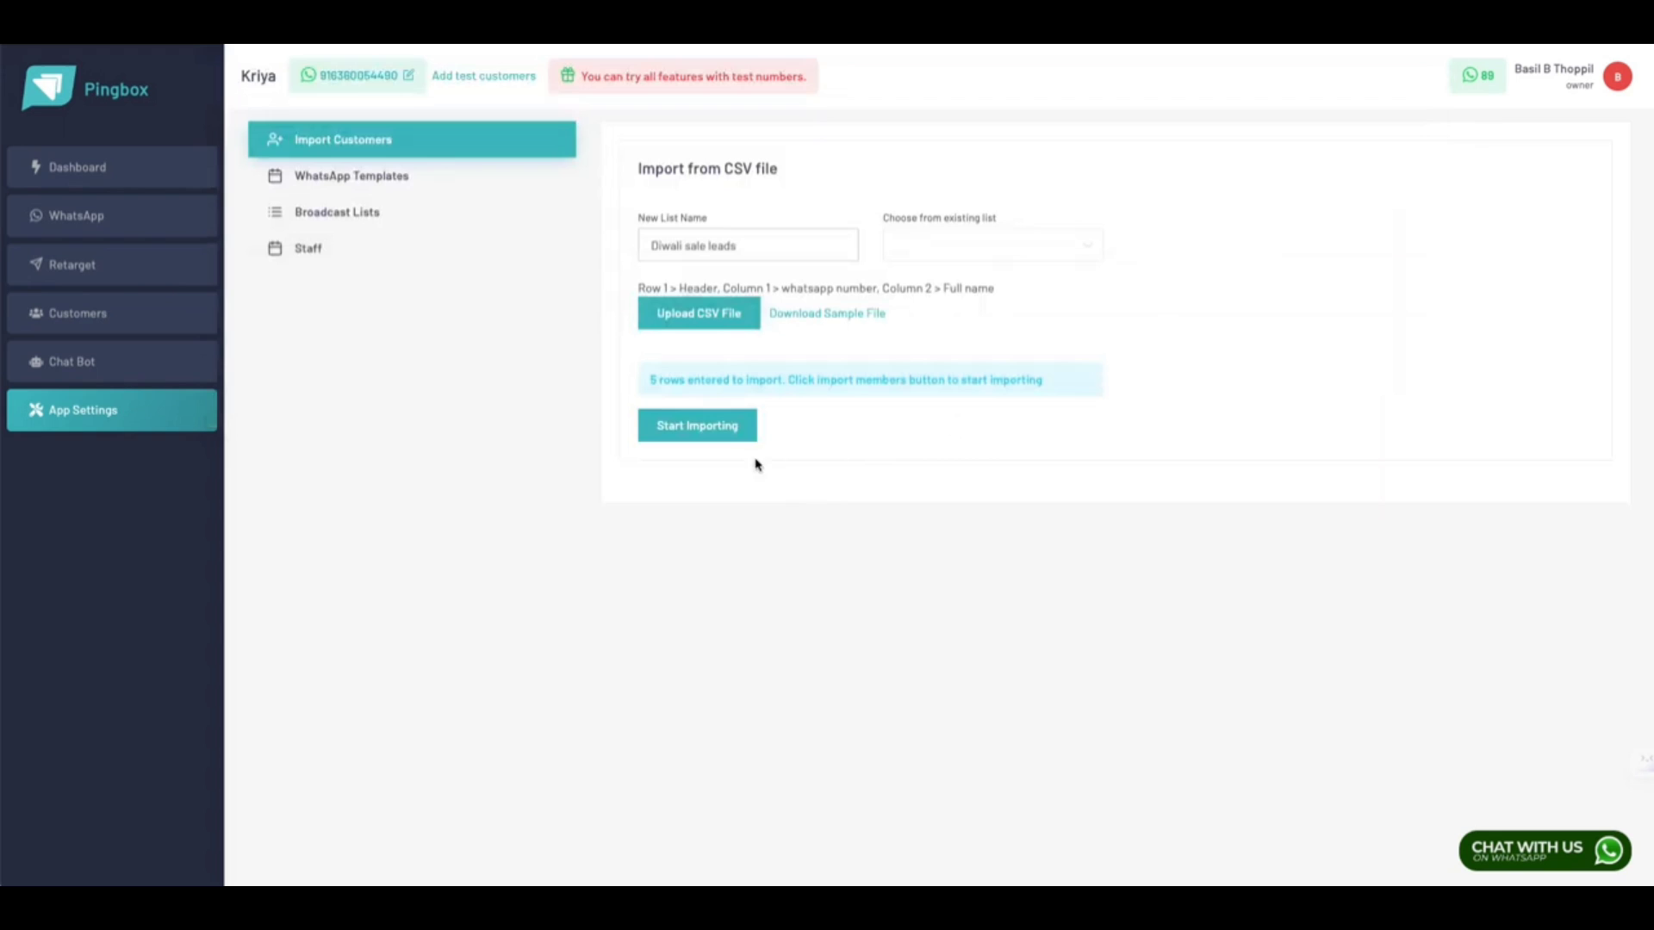
left_click_drag(650, 380, 930, 392)
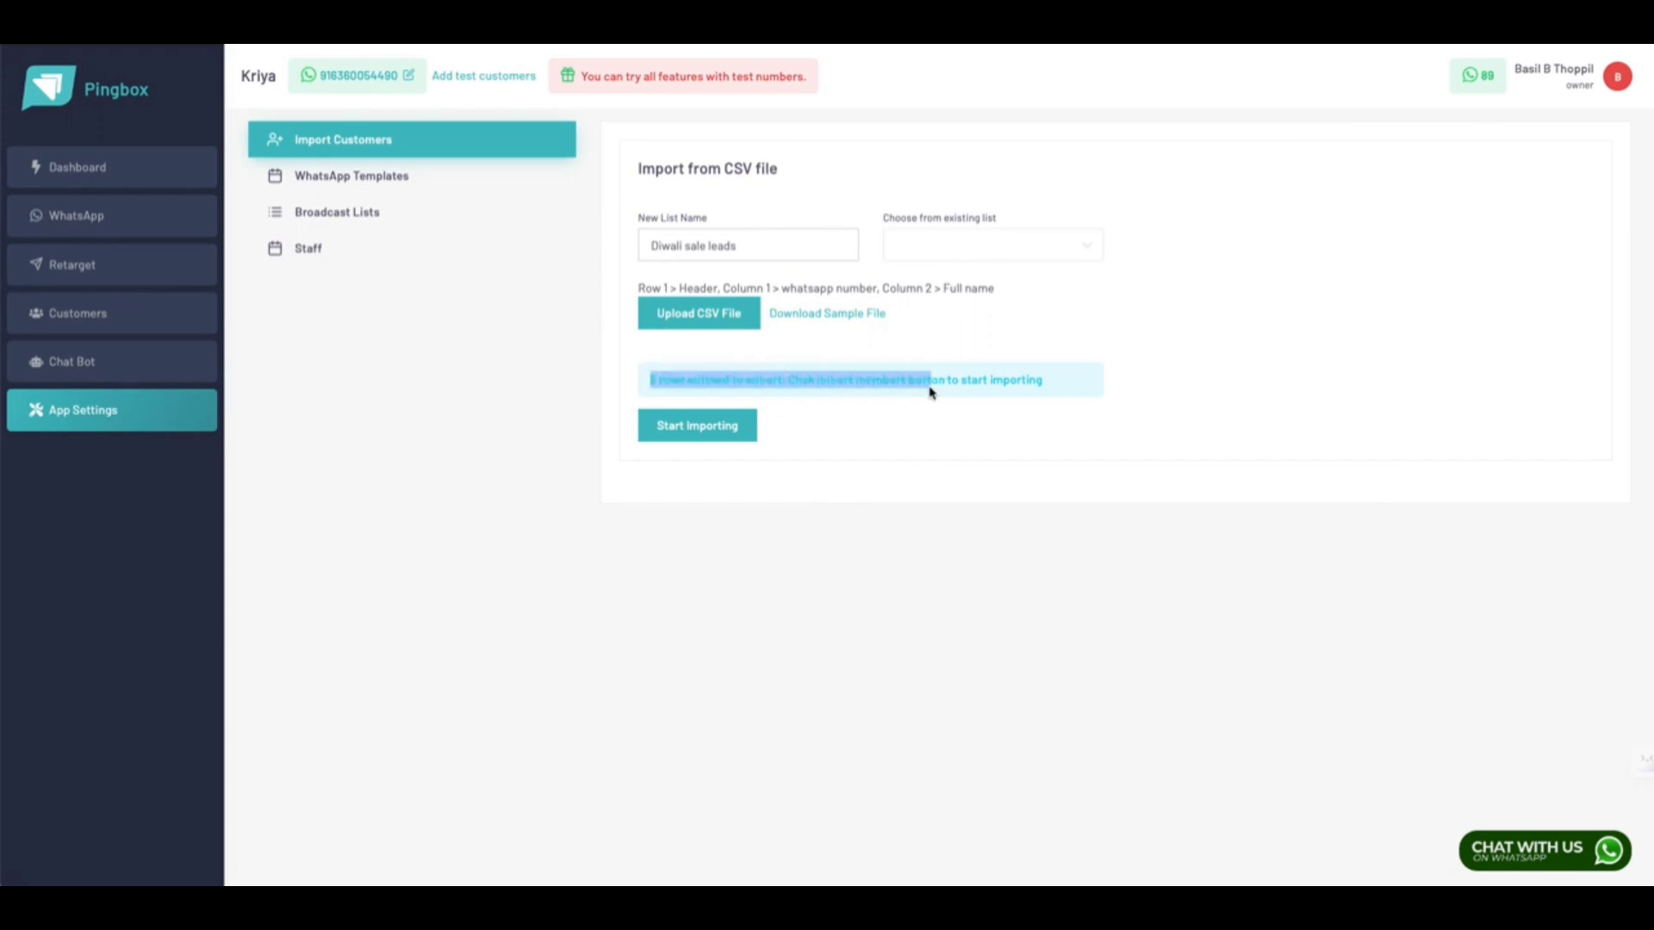
left_click(680, 439)
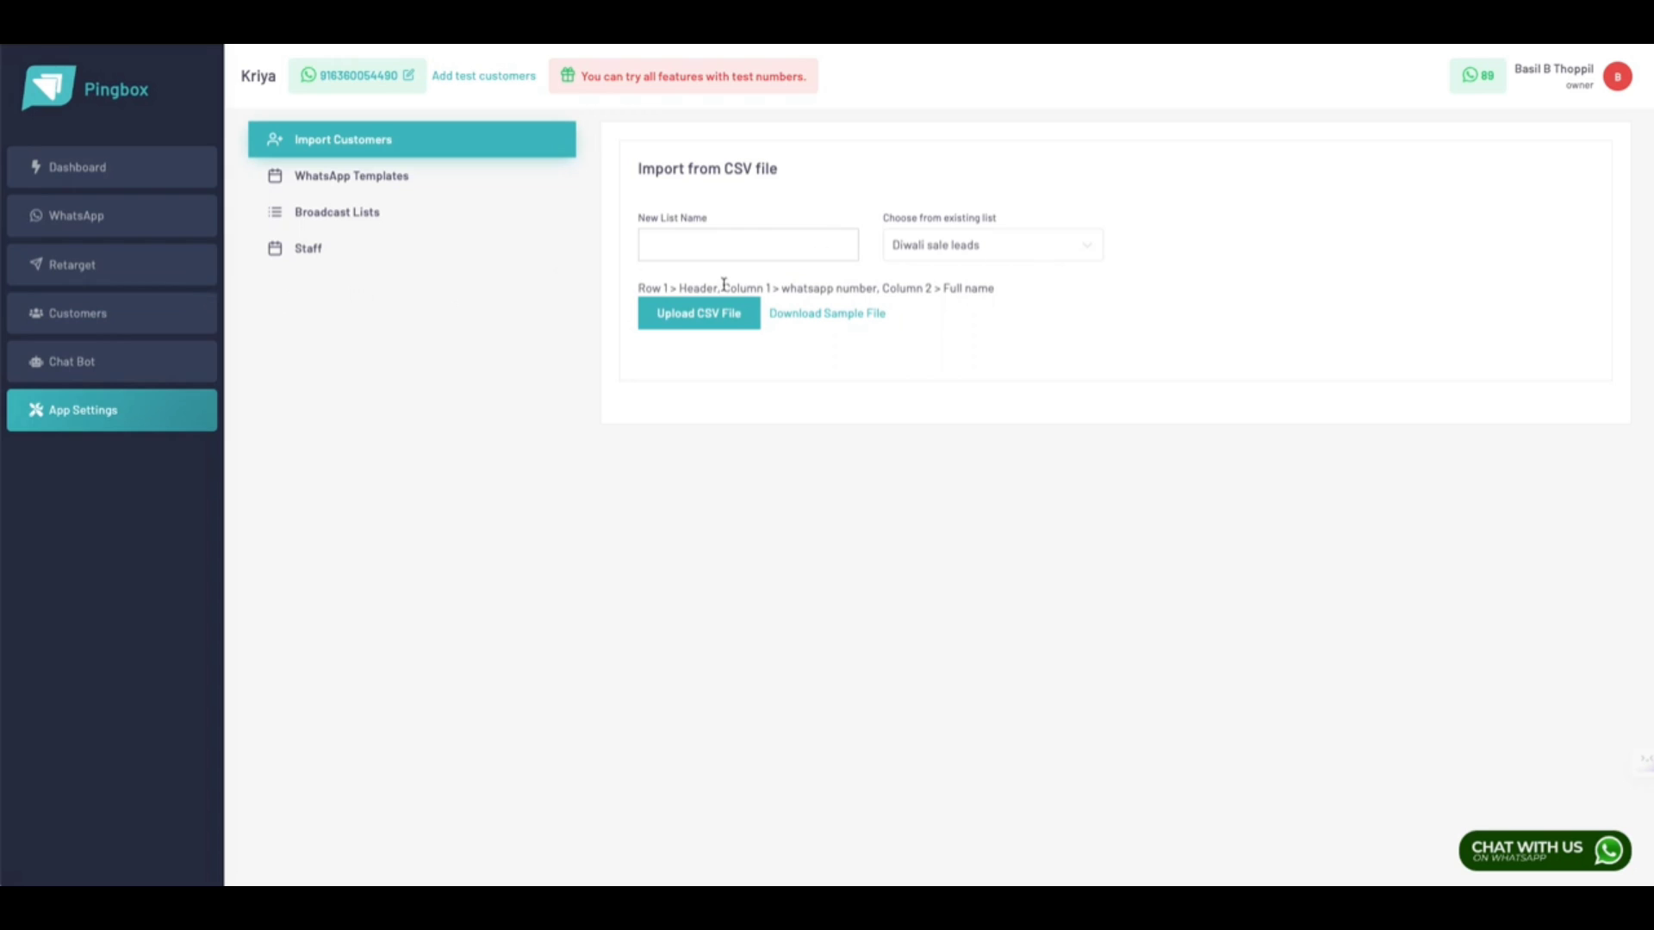
Step: Filter Customers to show only the Diwali sale leads list, then review the Add and Remove list options
left_click(78, 223)
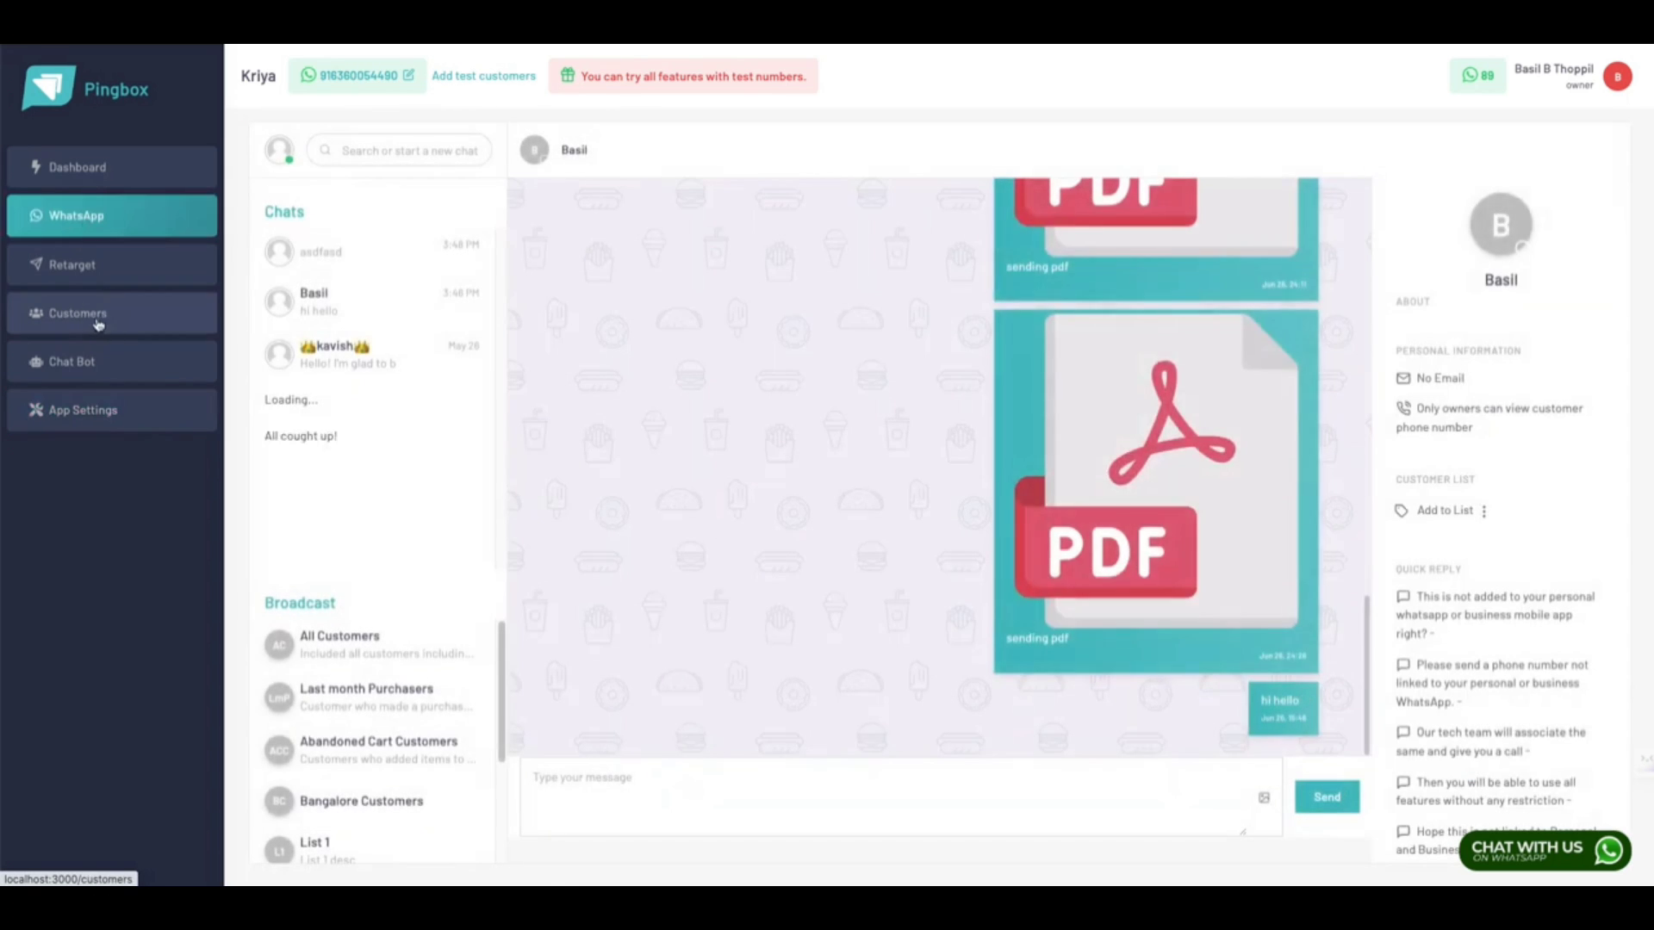
left_click(97, 322)
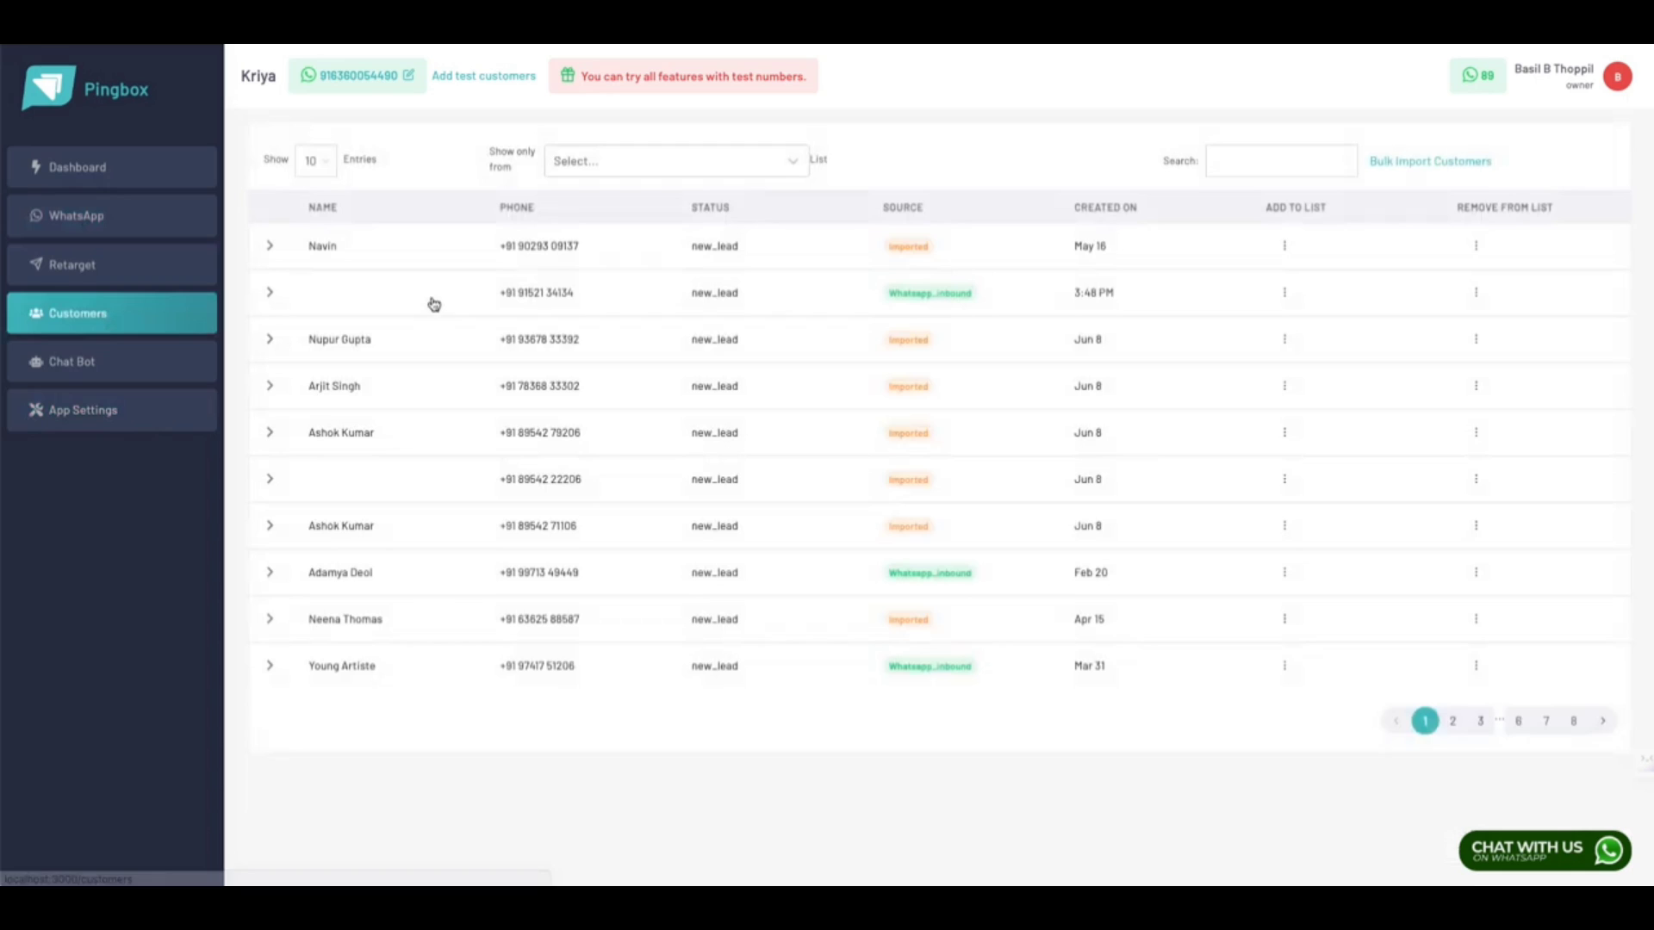
left_click(661, 160)
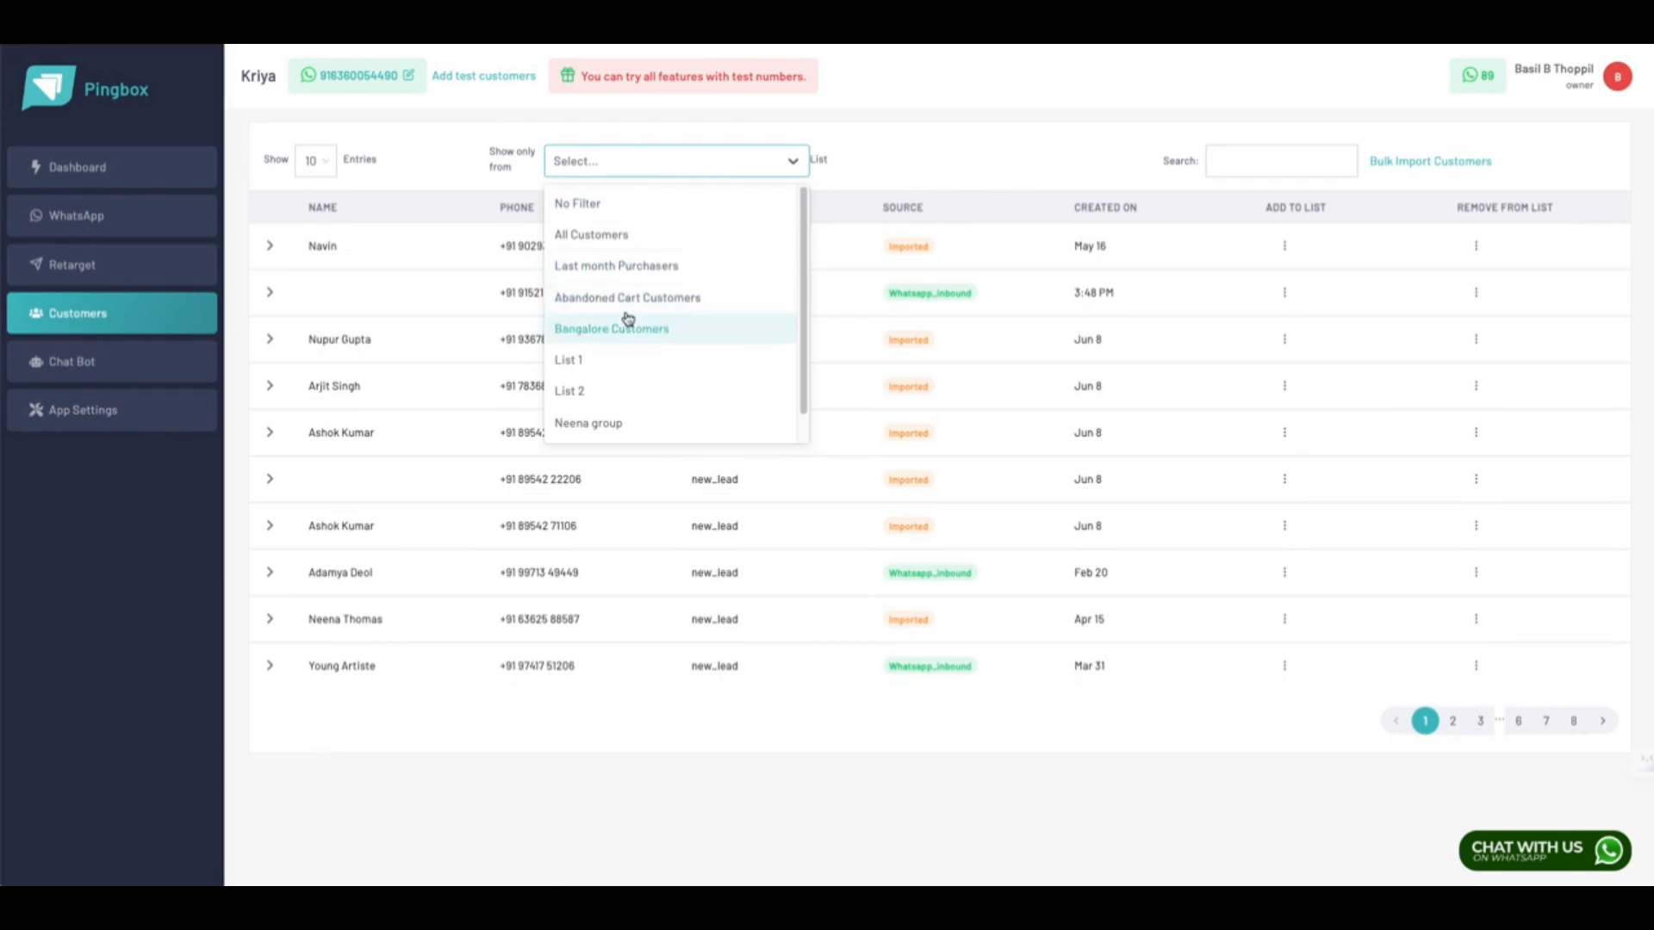
left_click(615, 427)
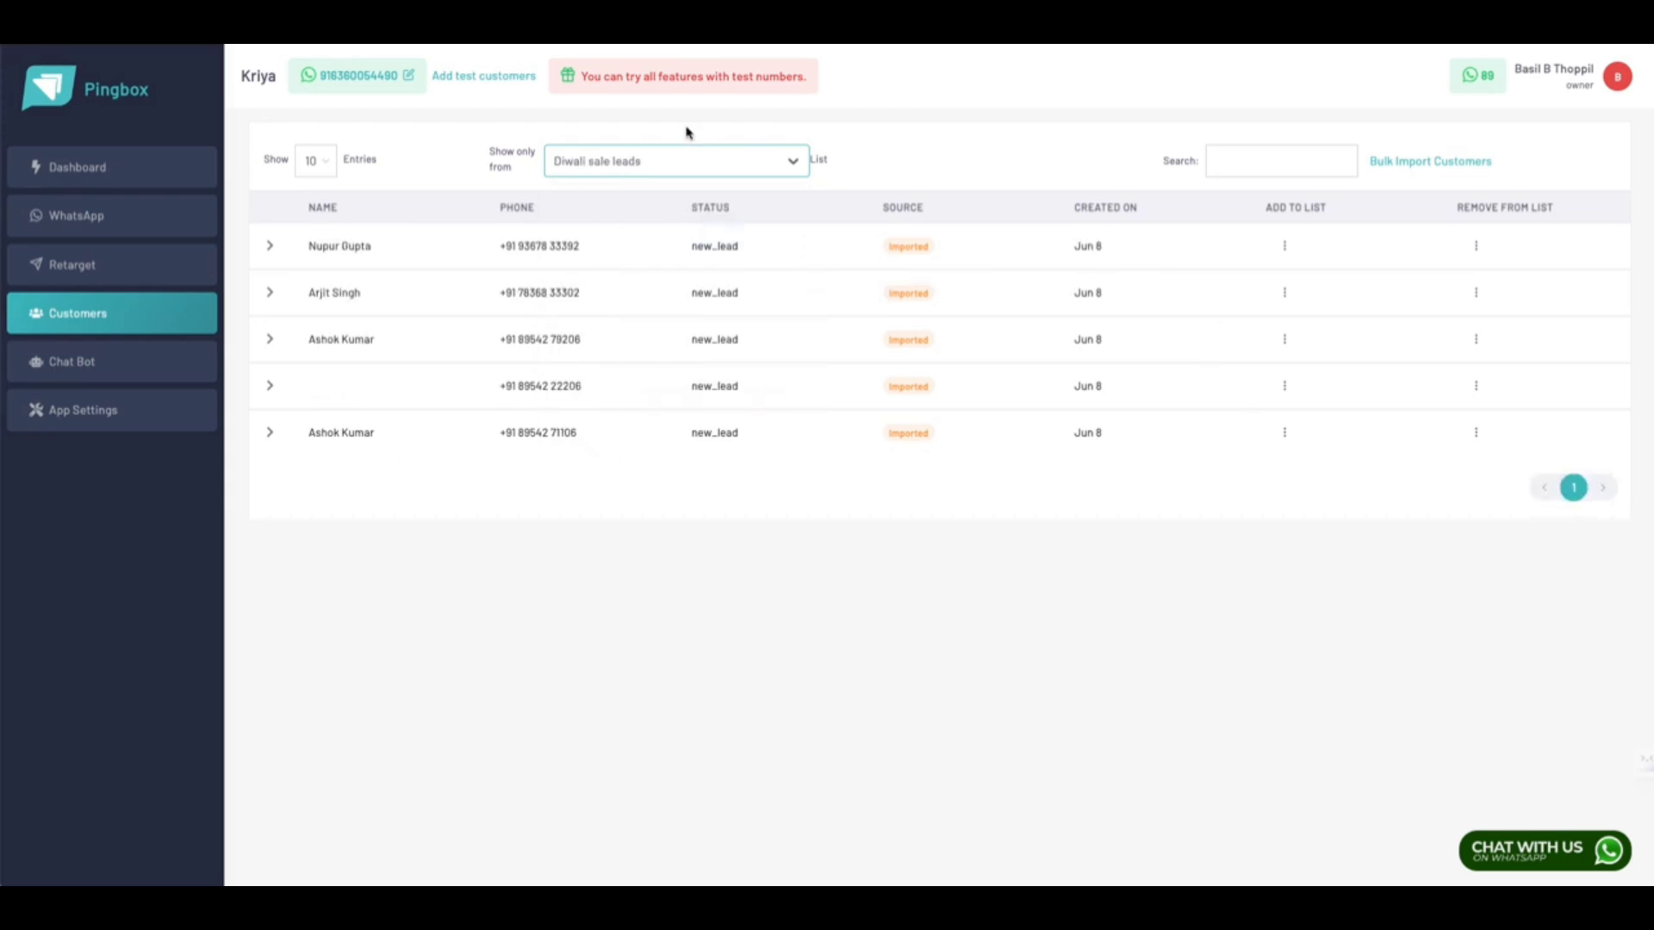
left_click(1285, 247)
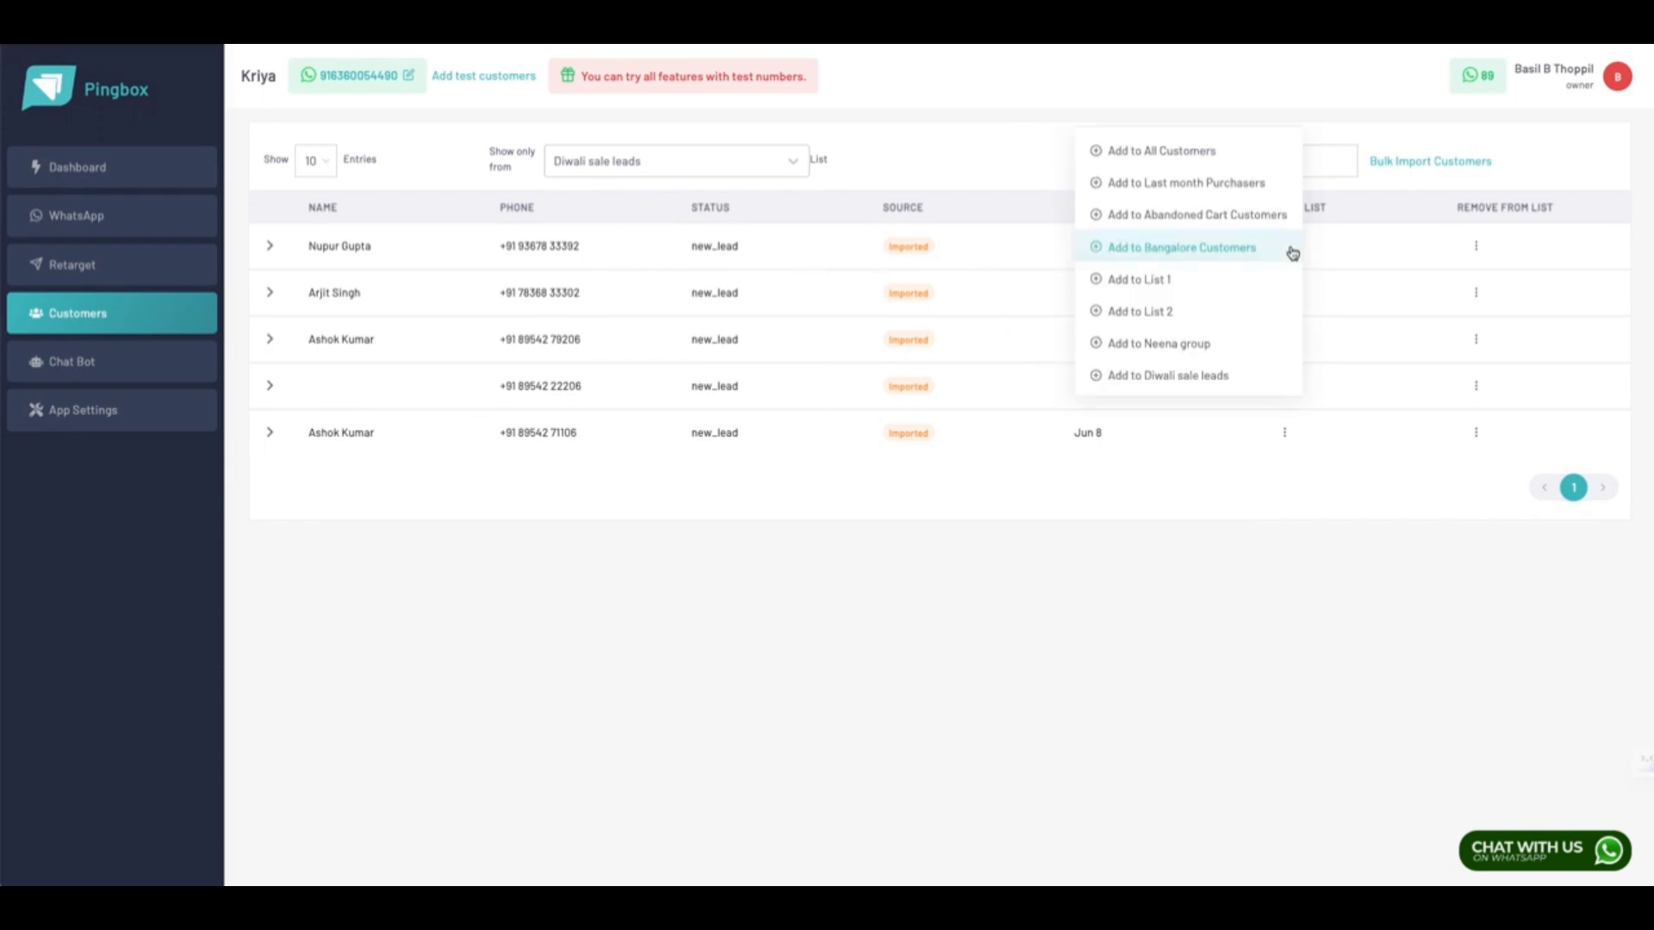
left_click(1477, 249)
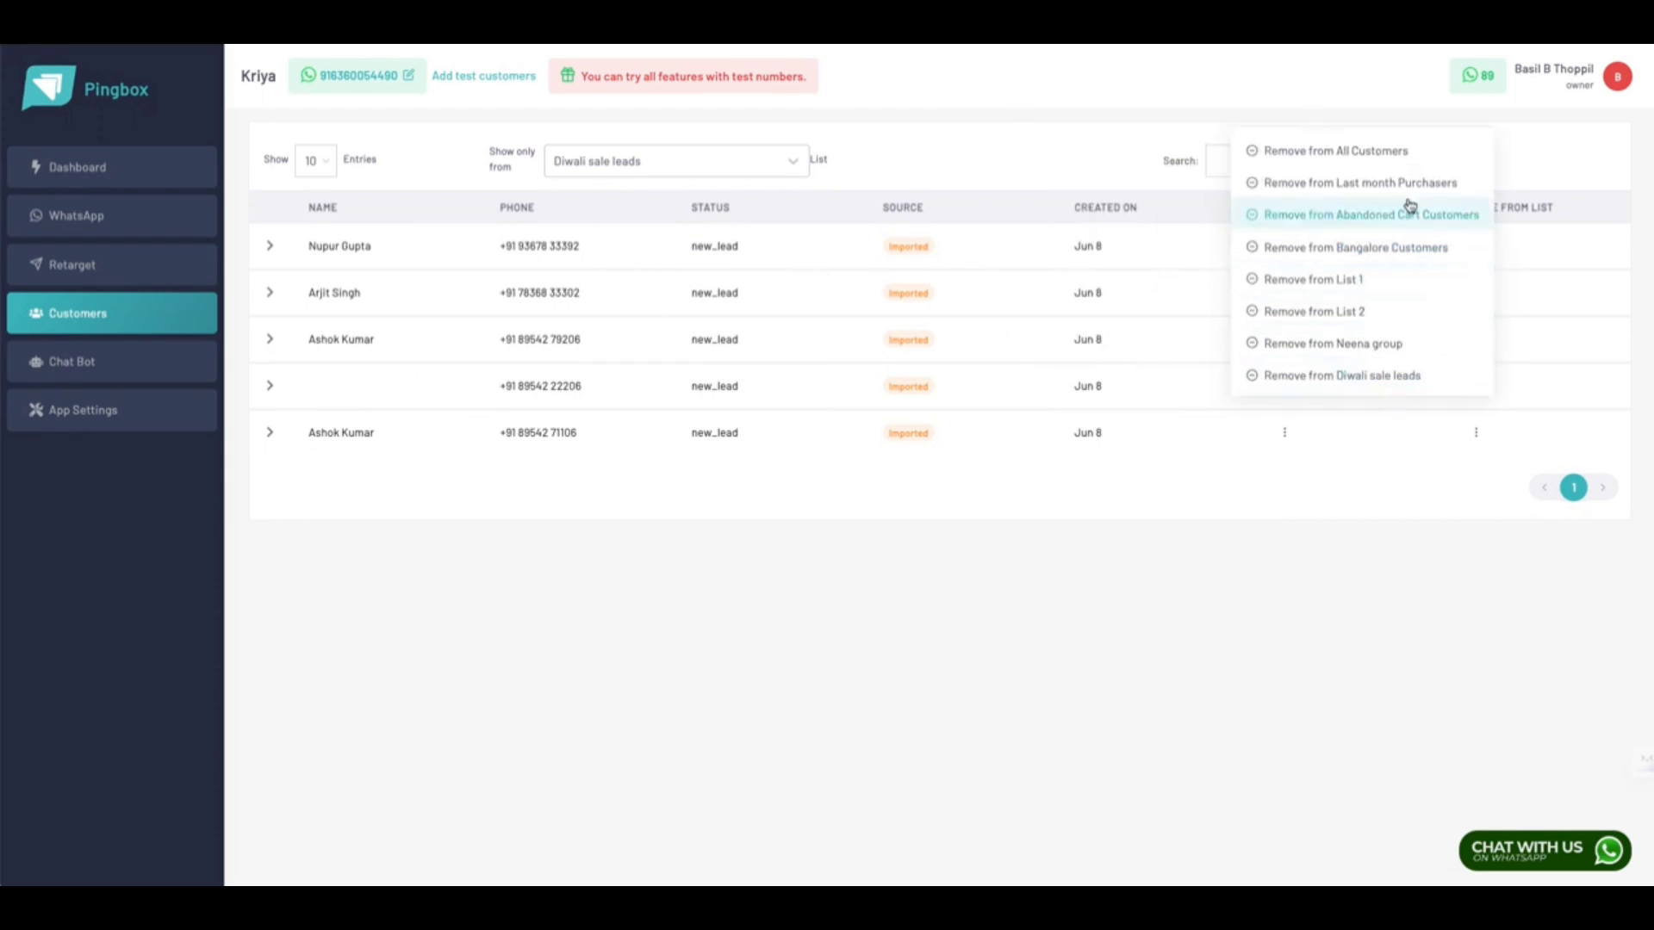
left_click(884, 325)
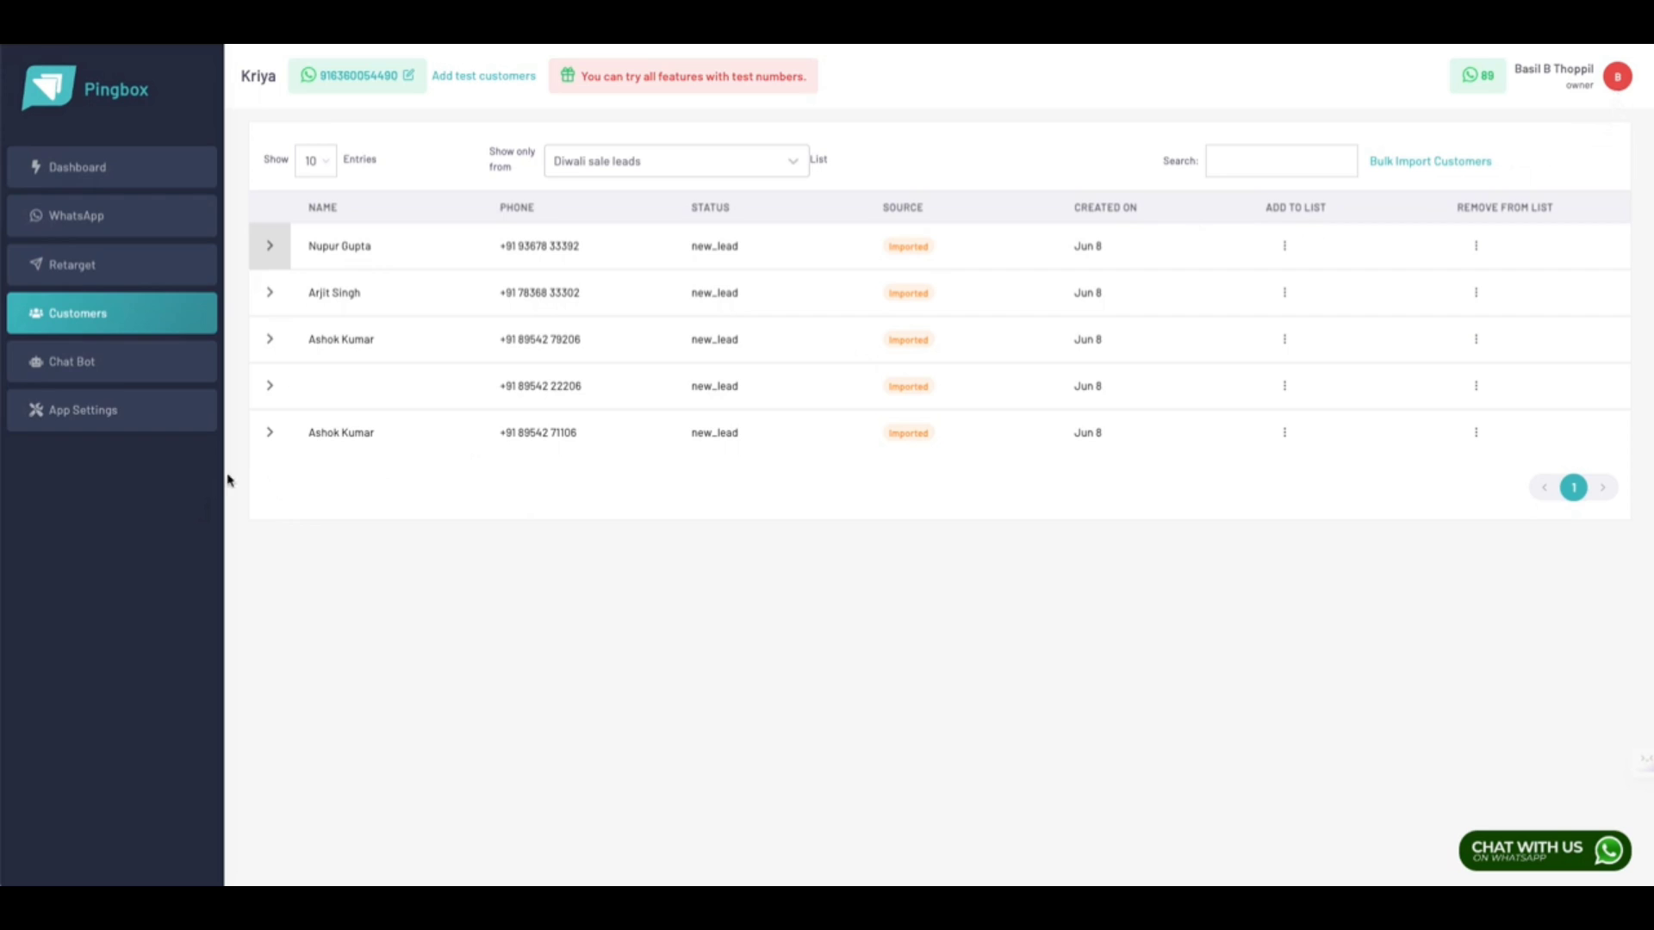
Step: Review the staff roles available when adding staff in App Settings, then return to WhatsApp chats
left_click(141, 417)
left_click(343, 243)
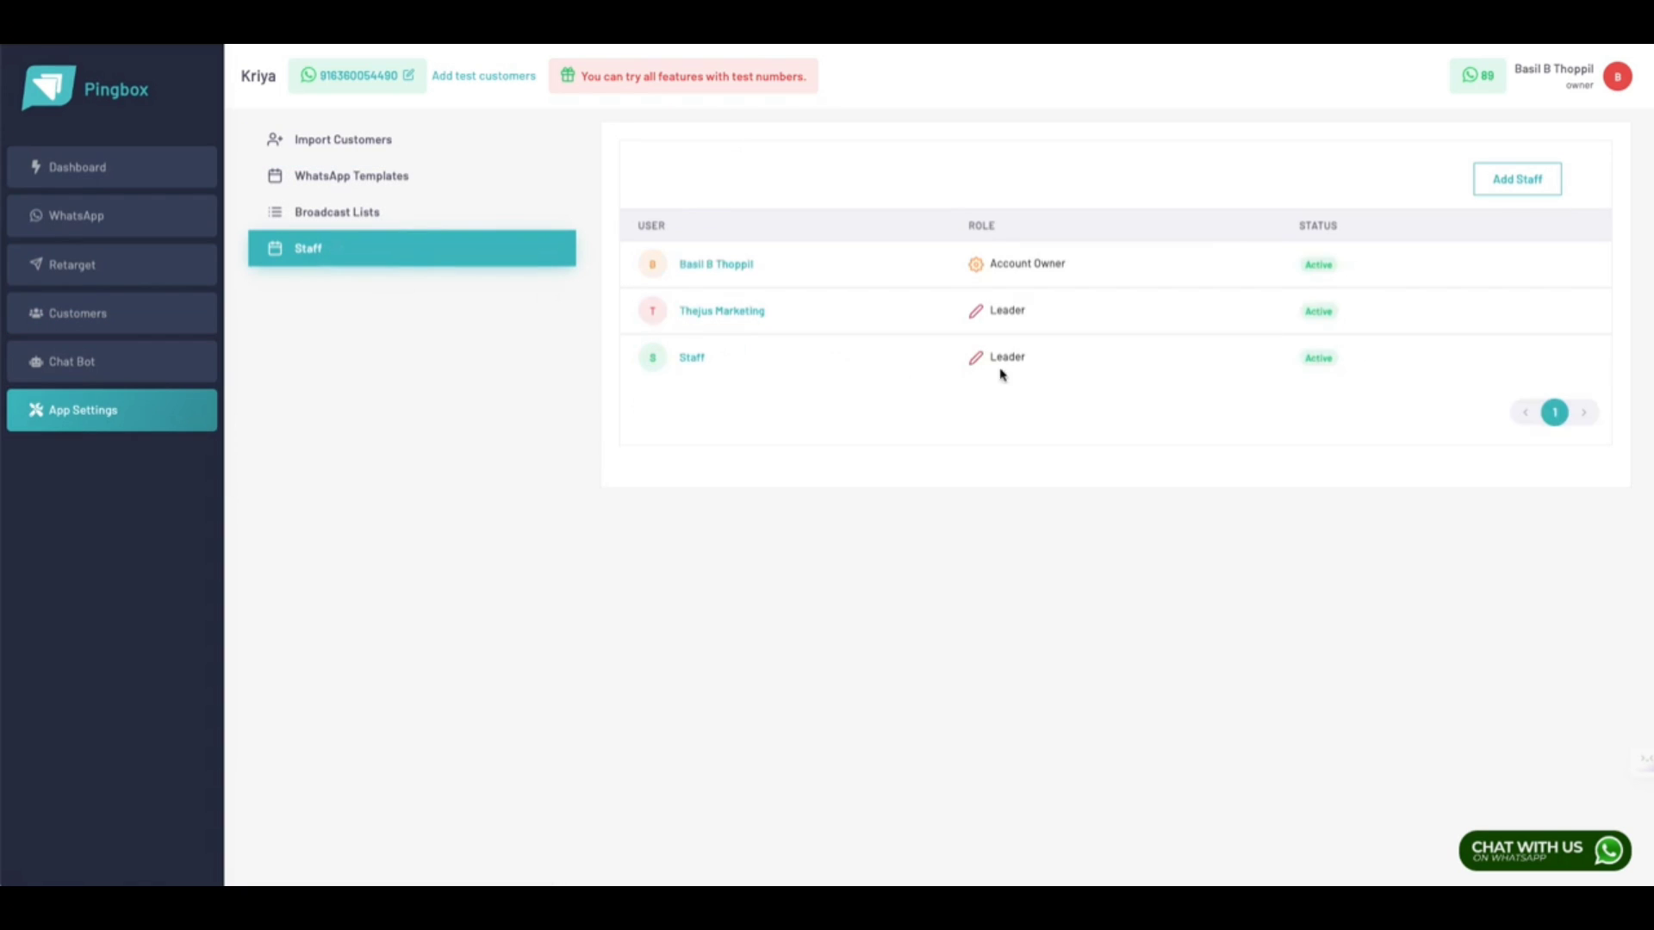
left_click(1531, 181)
left_click(1569, 131)
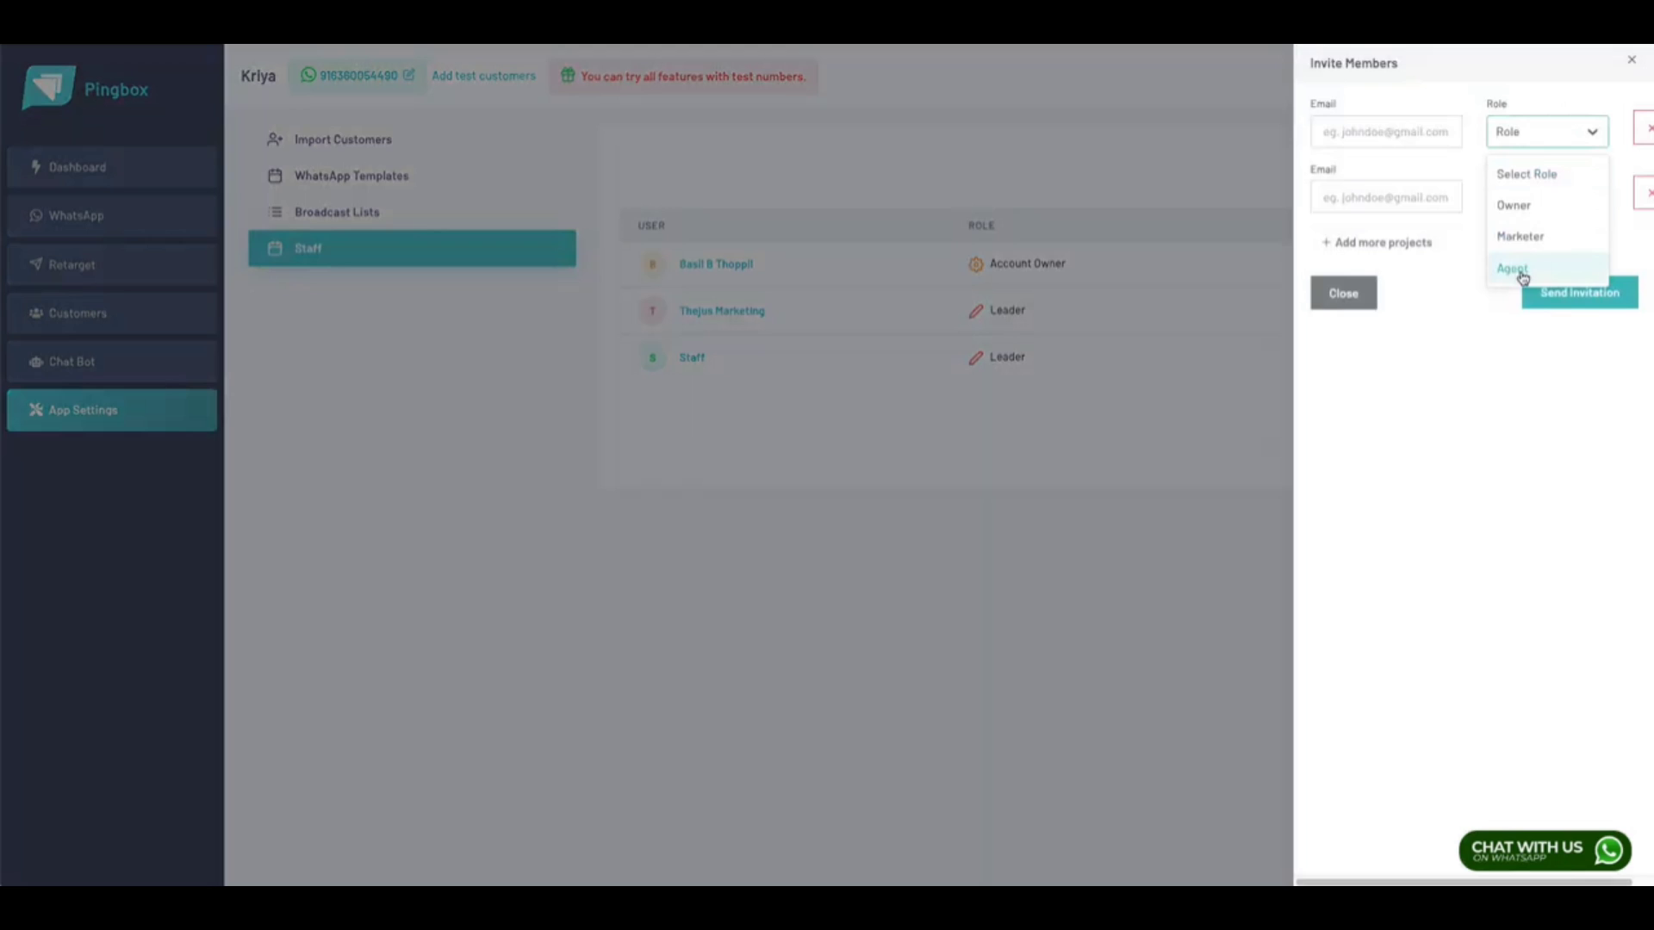
left_click(1204, 172)
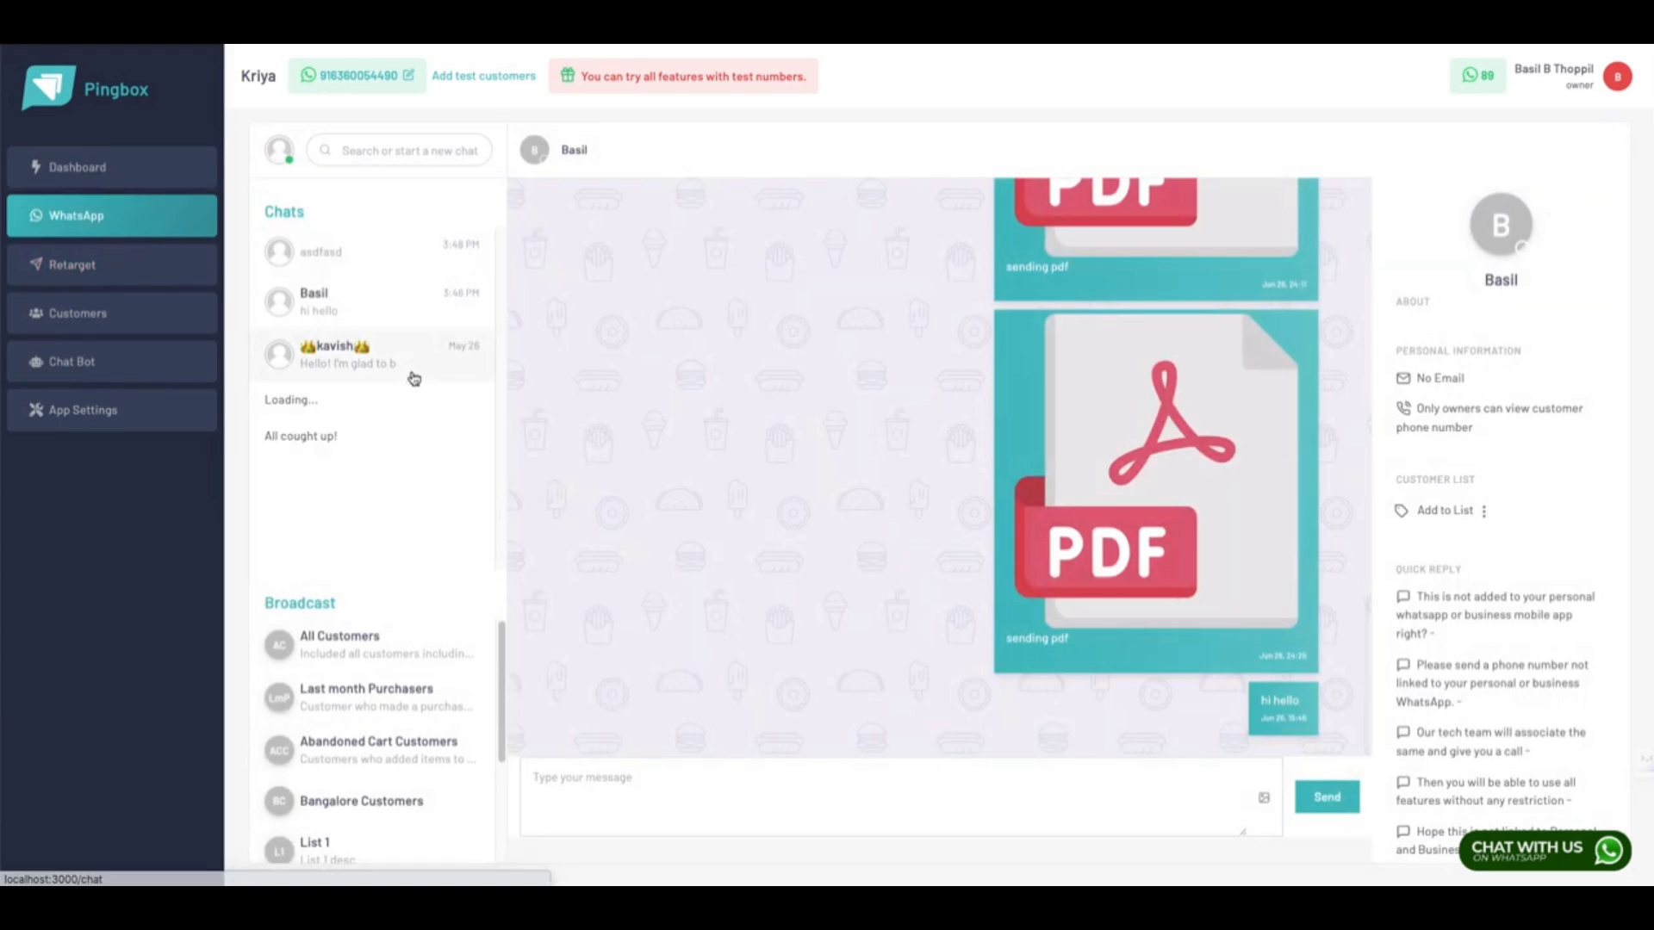
Step: Open the Diwali sale leads broadcast list and start a Compose Broadcast to it
scroll(379, 689, "down", 3)
scroll(379, 689, "up", 3)
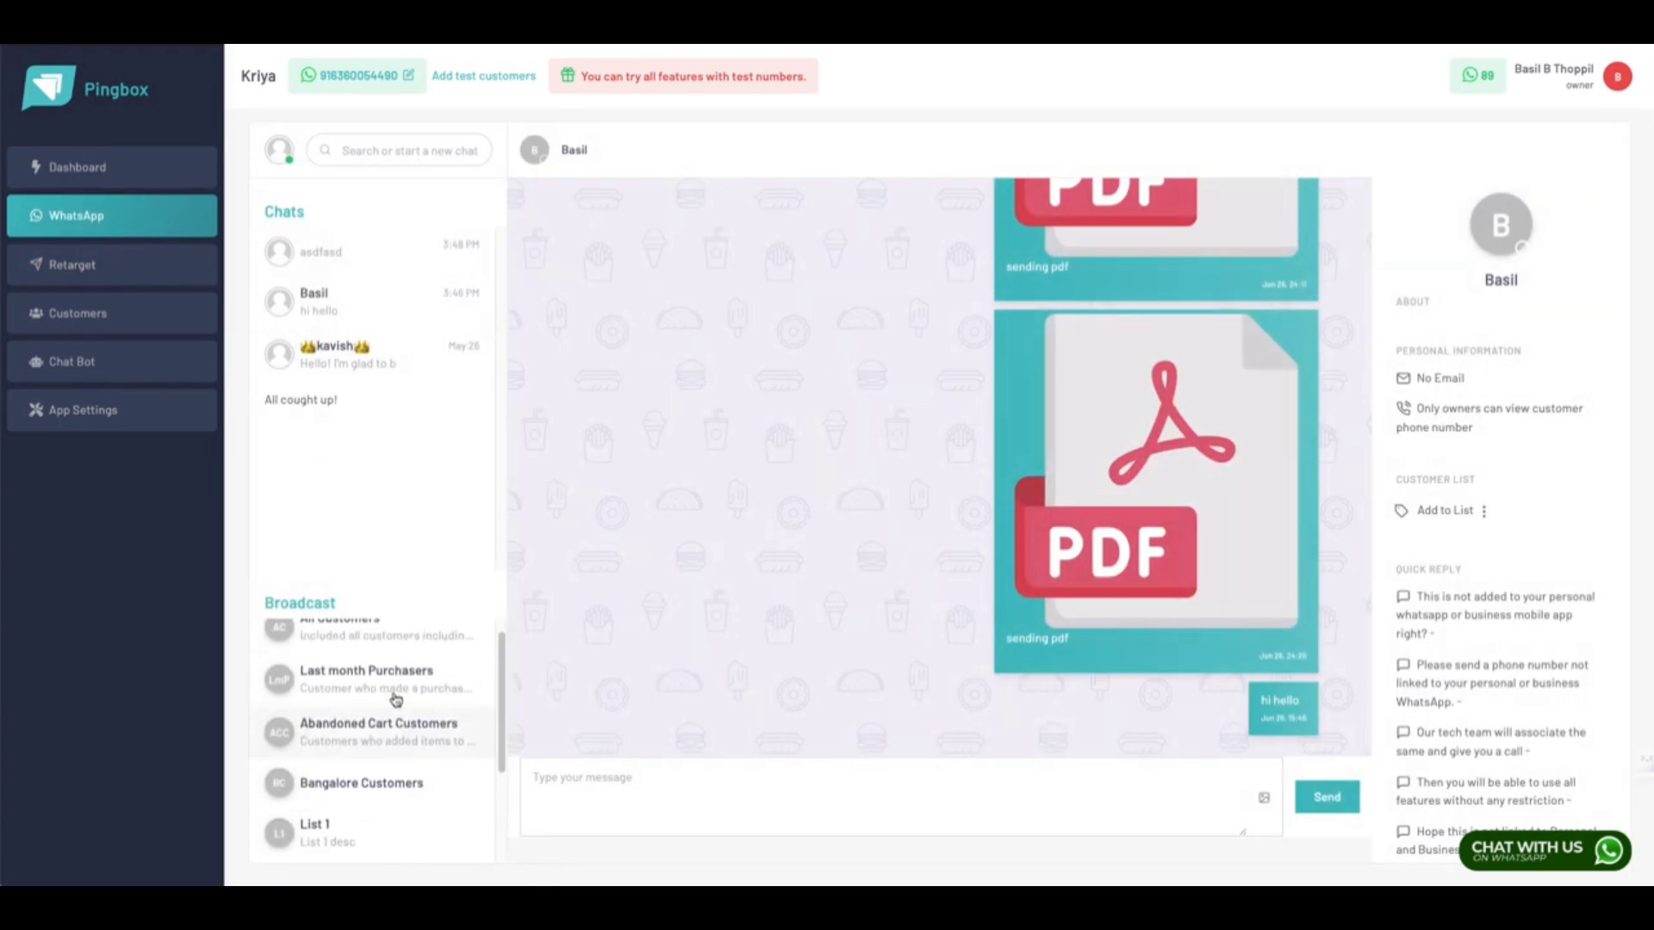
double_click(315, 602)
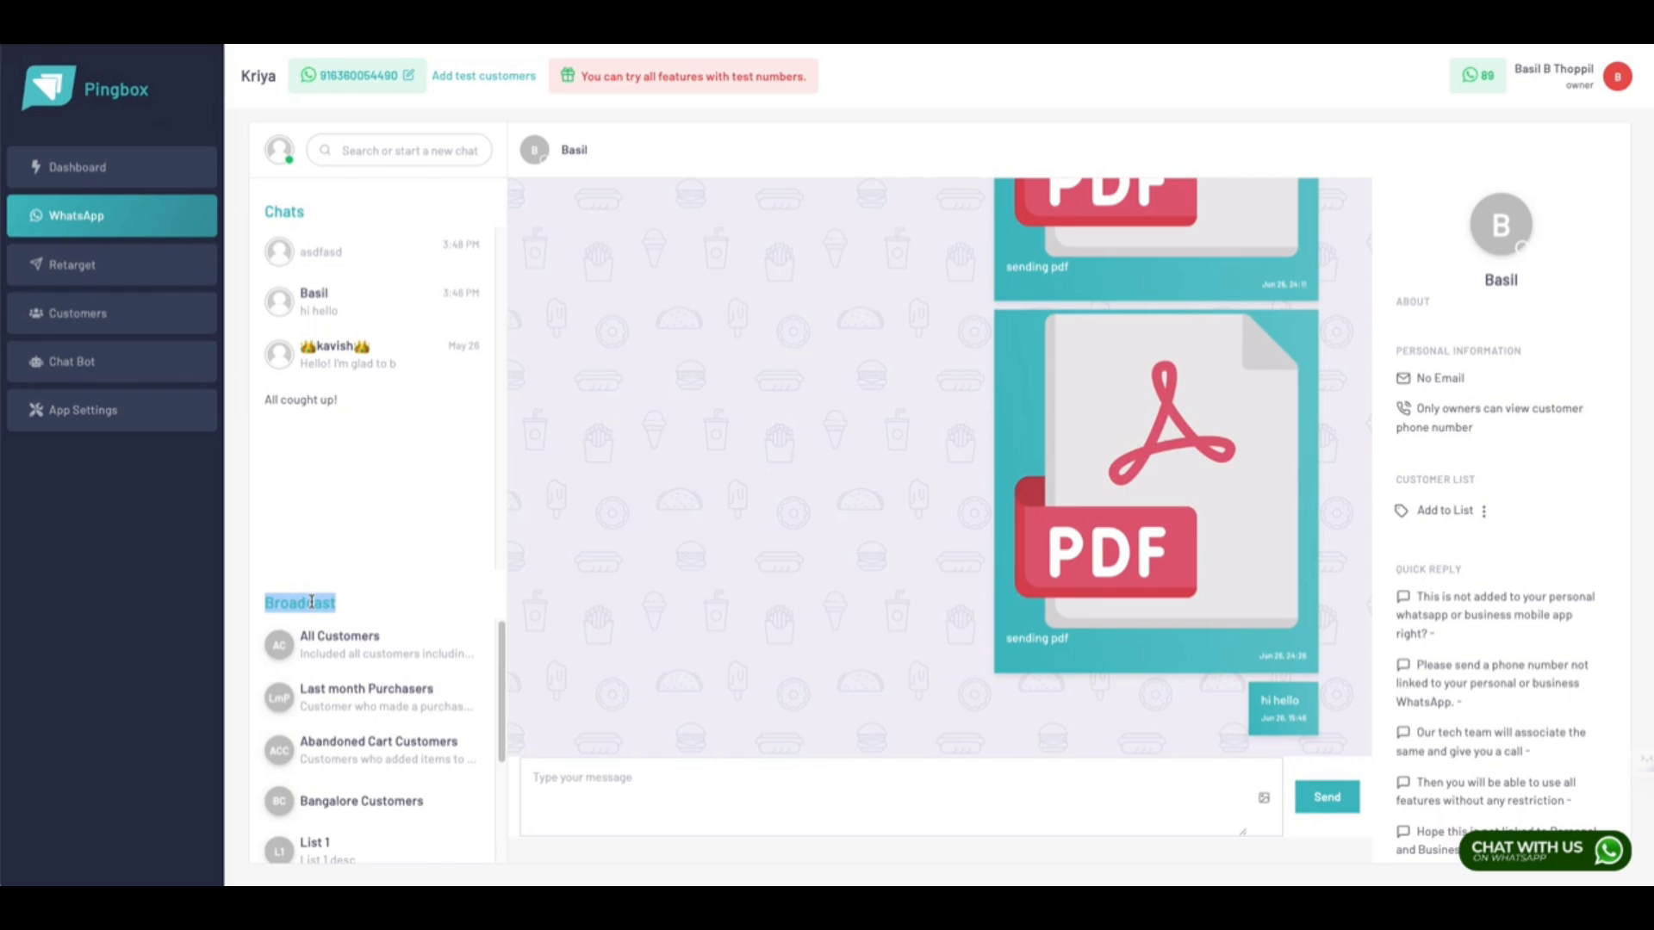
scroll(342, 719, "down", 3)
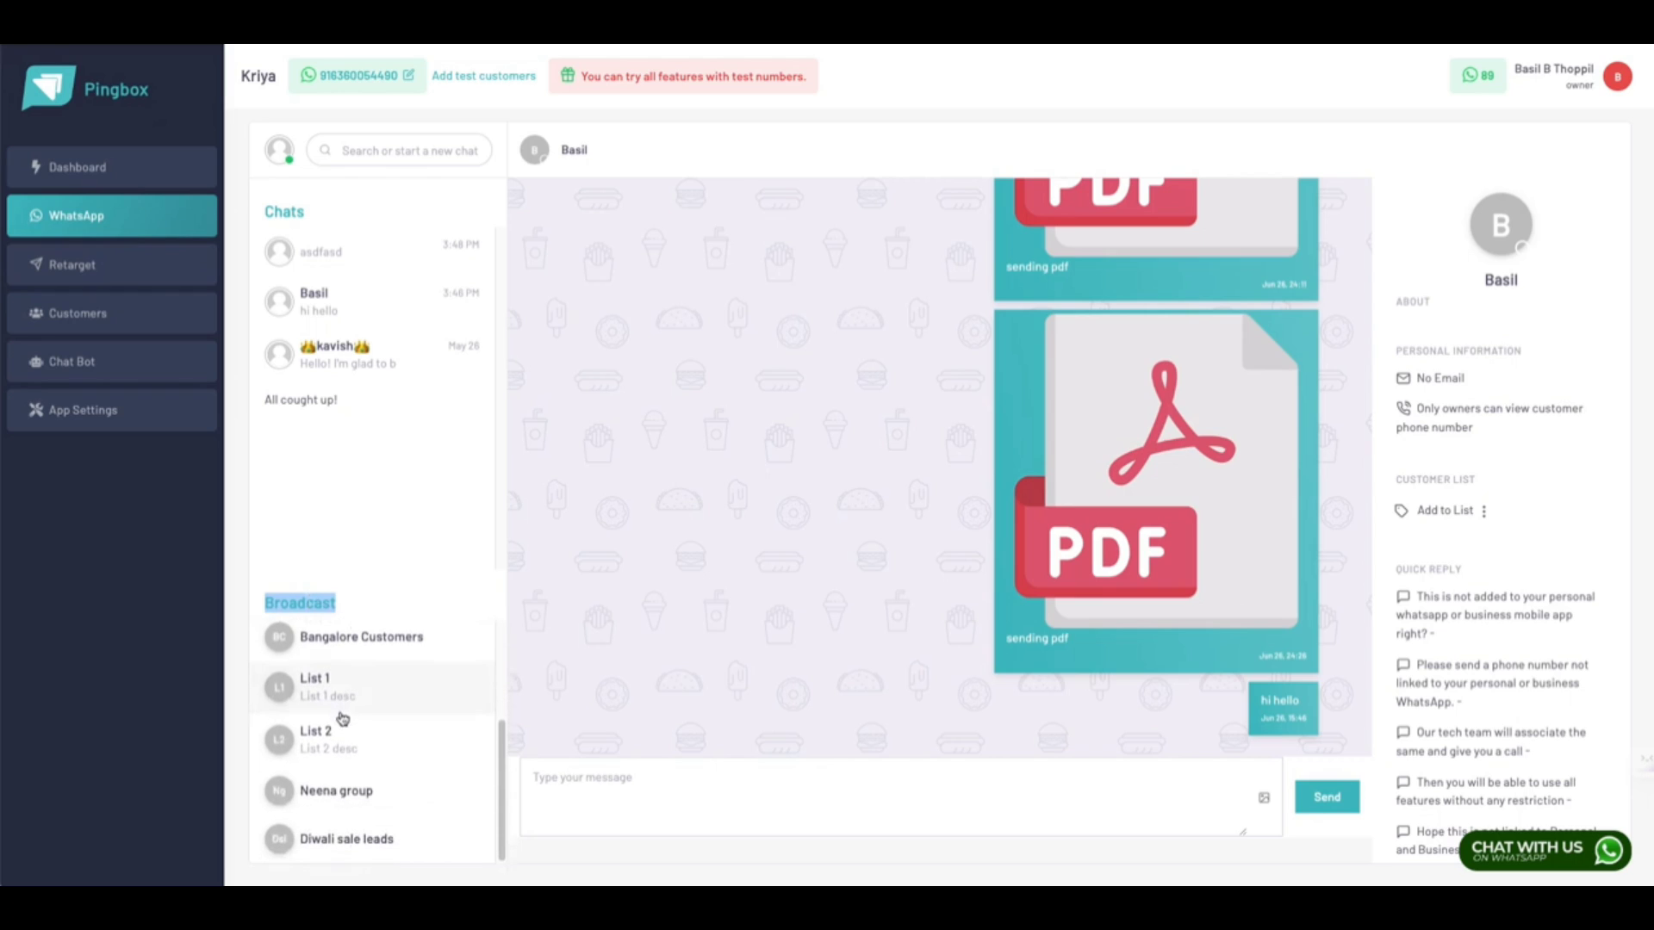
left_click(365, 844)
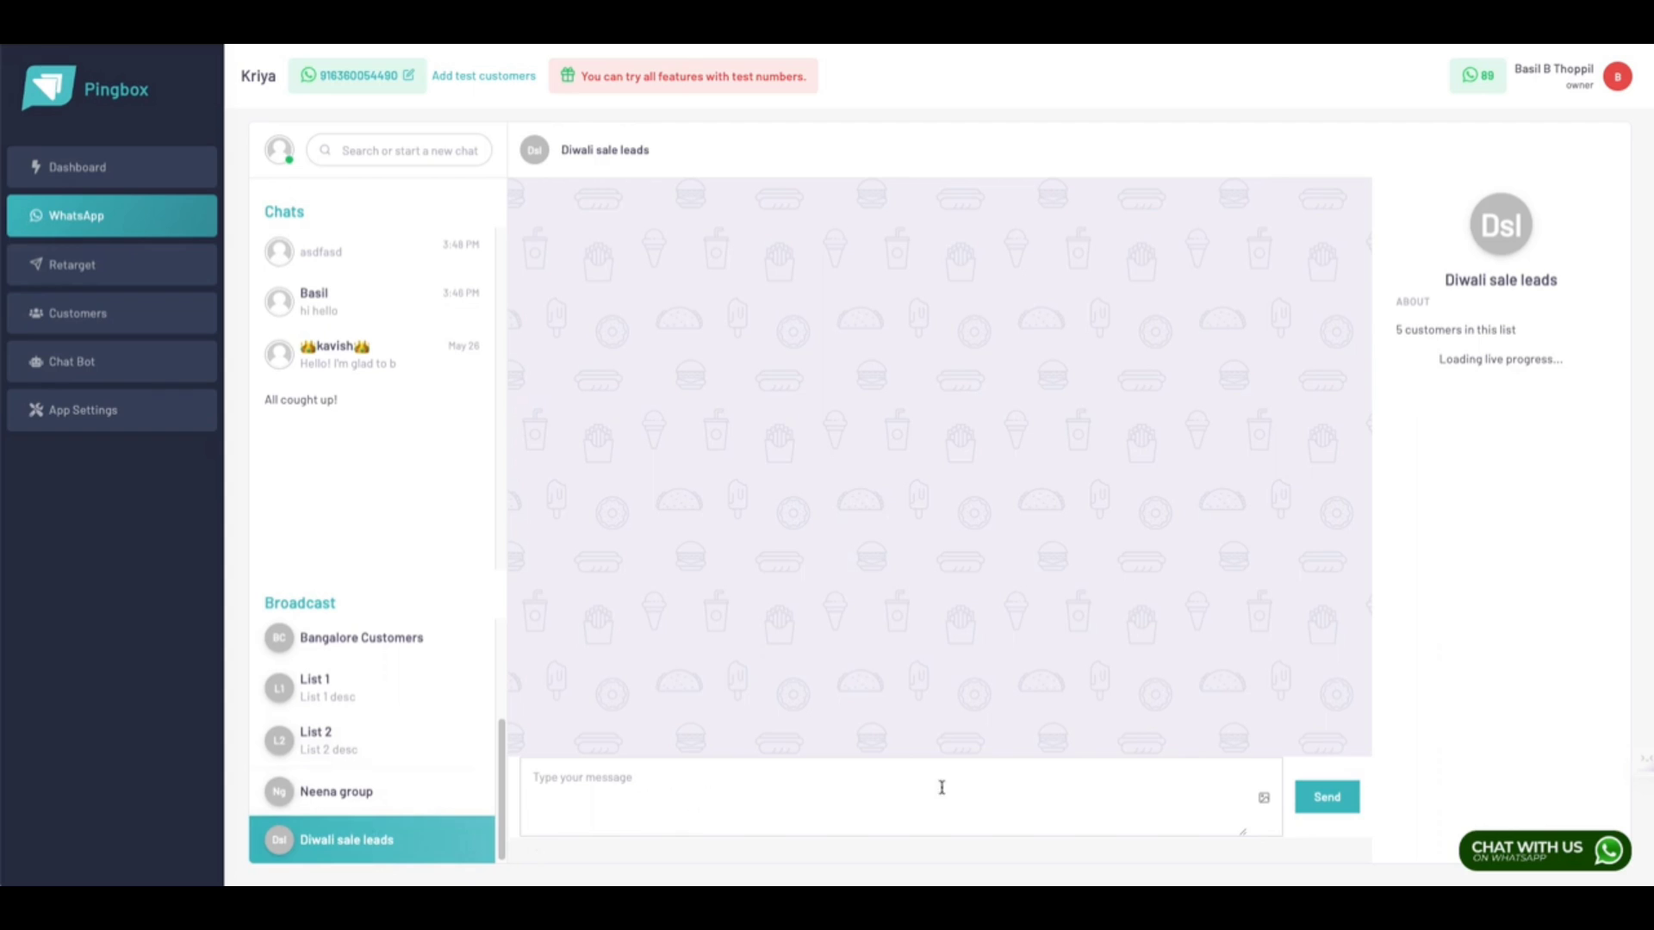
left_click(864, 797)
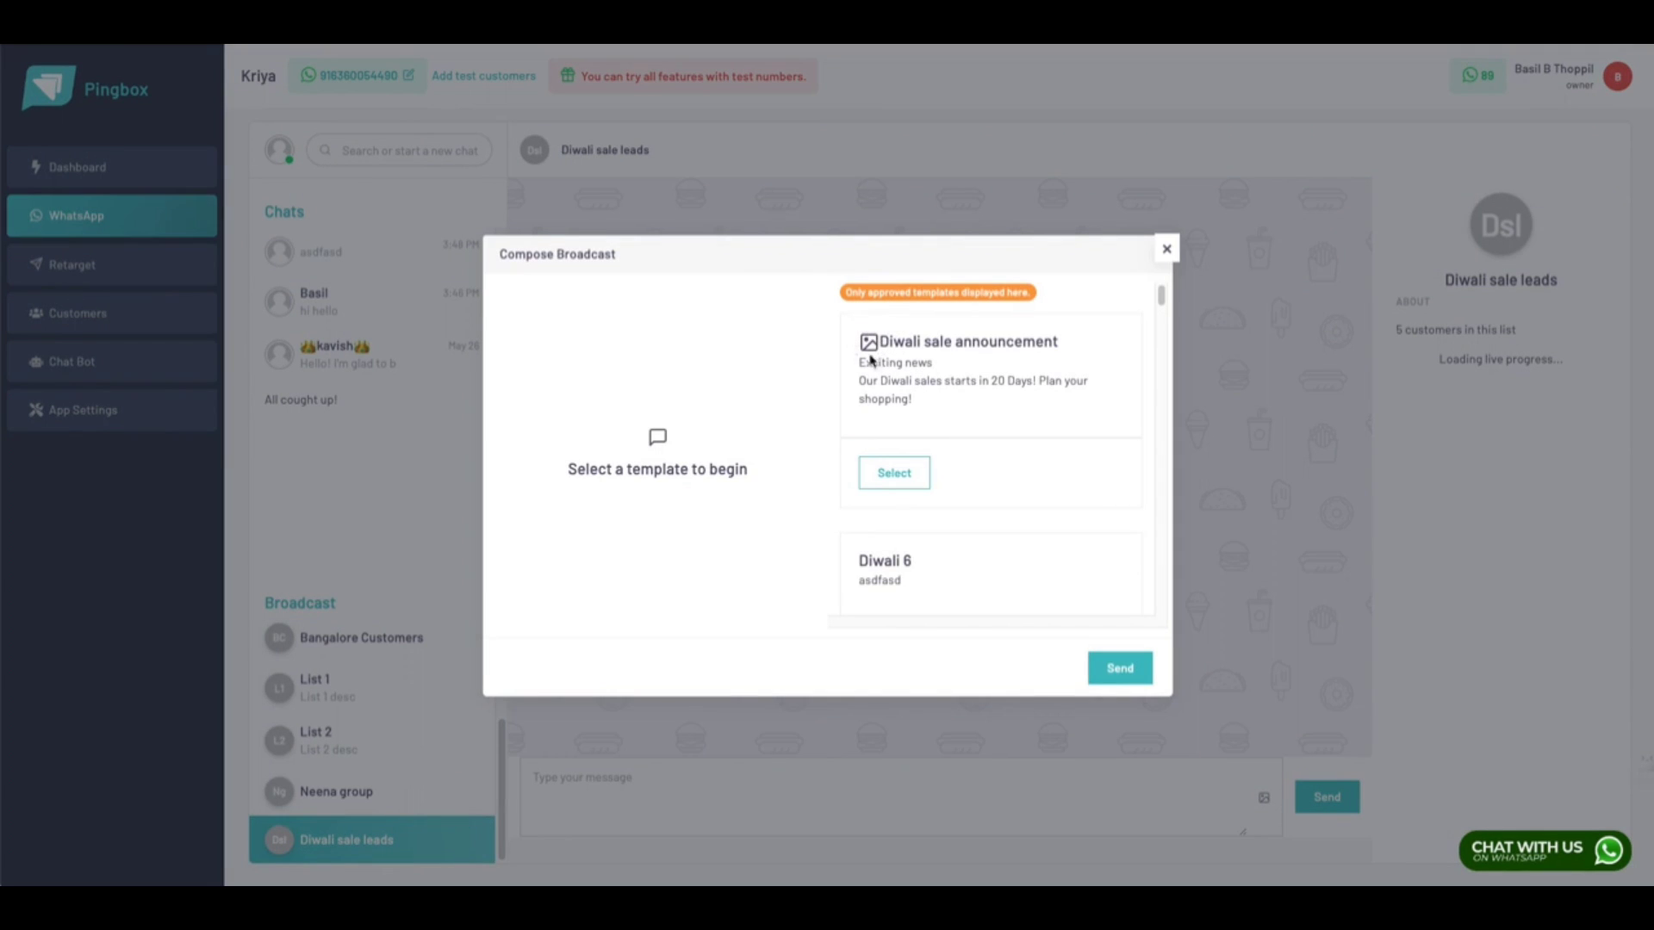
Step: Send the broadcast to Diwali sale leads with the Diwali 6 template, without attaching an image
left_click(883, 474)
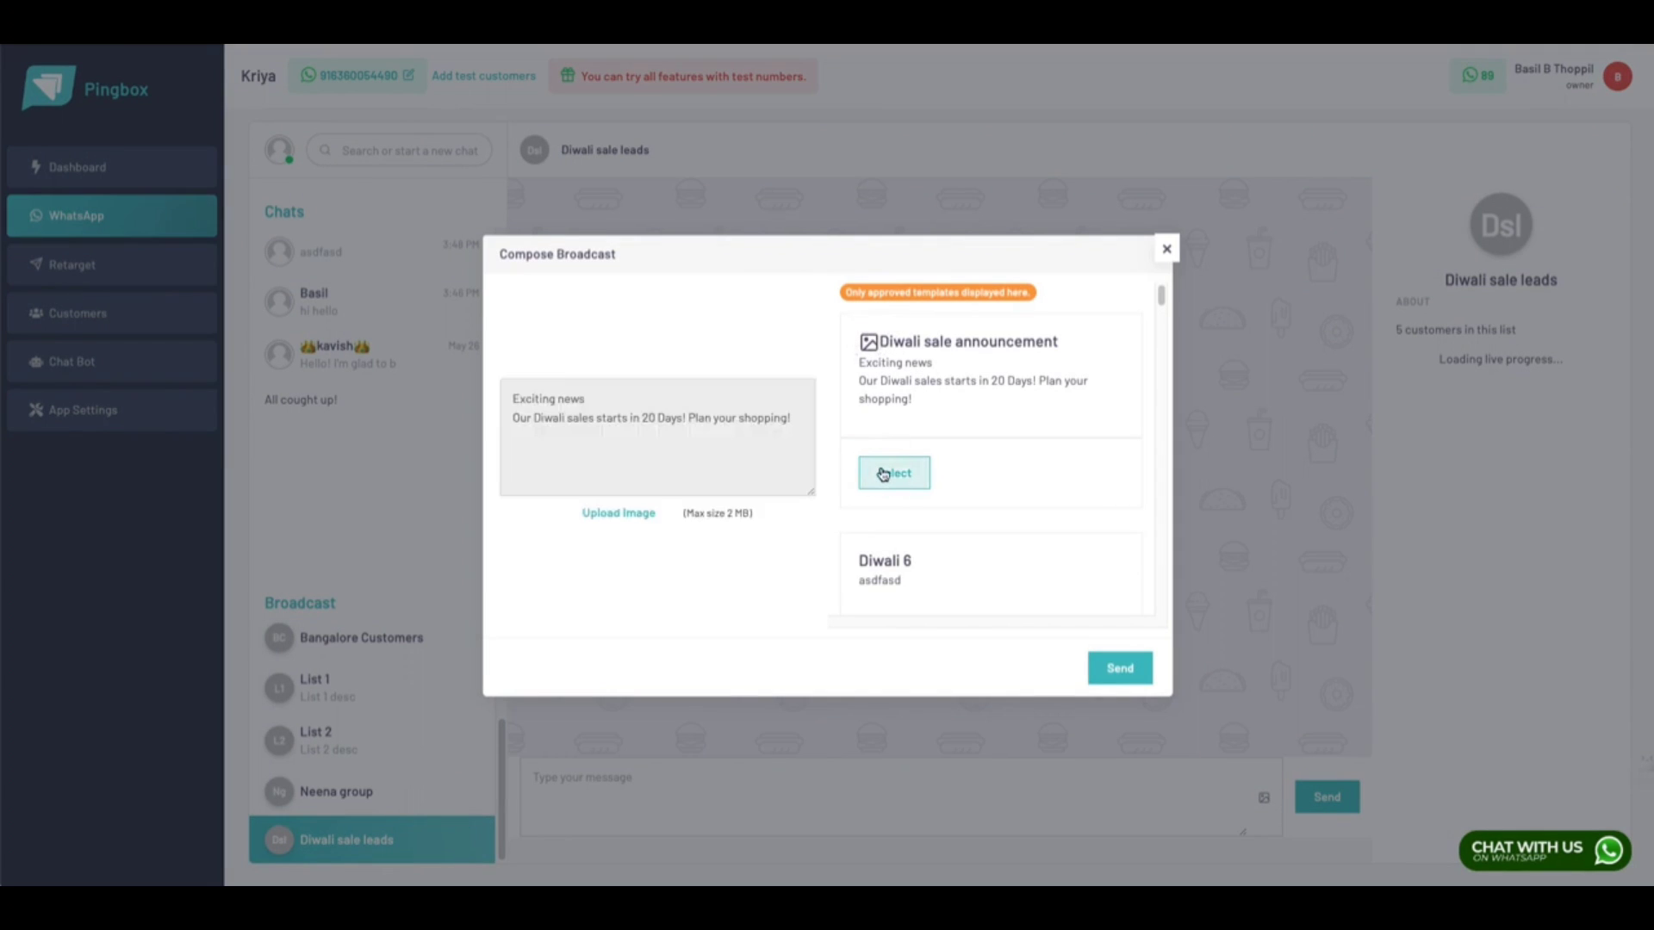
left_click(629, 513)
scroll(436, 294, "down", 10)
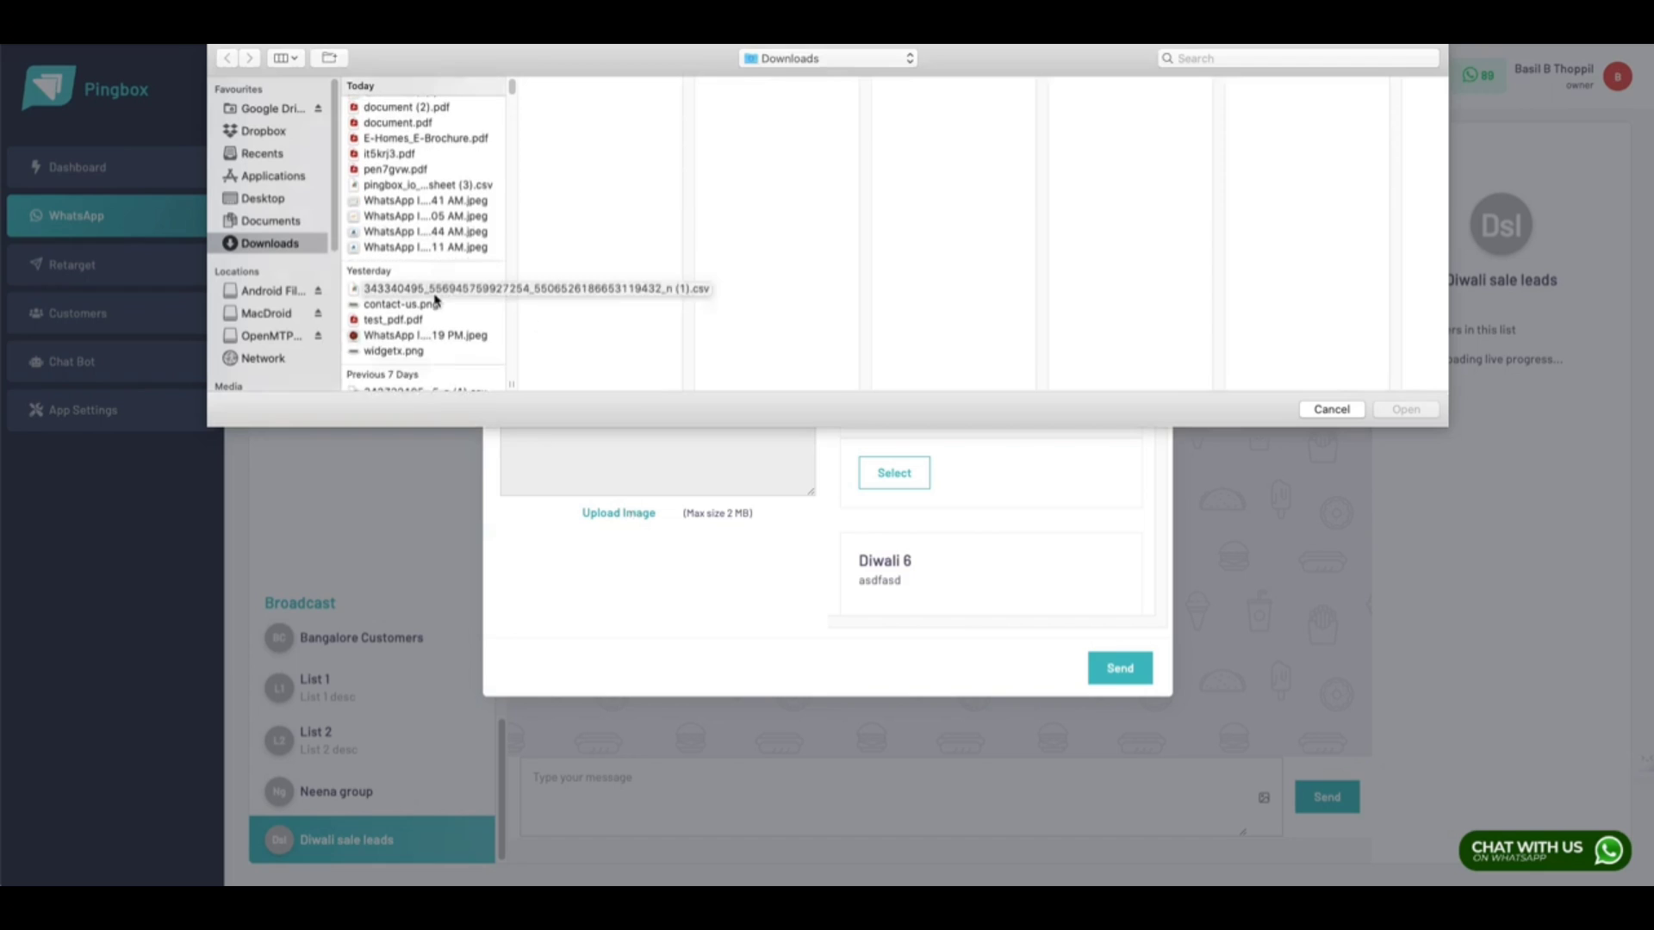
left_click(1326, 410)
left_click(889, 389)
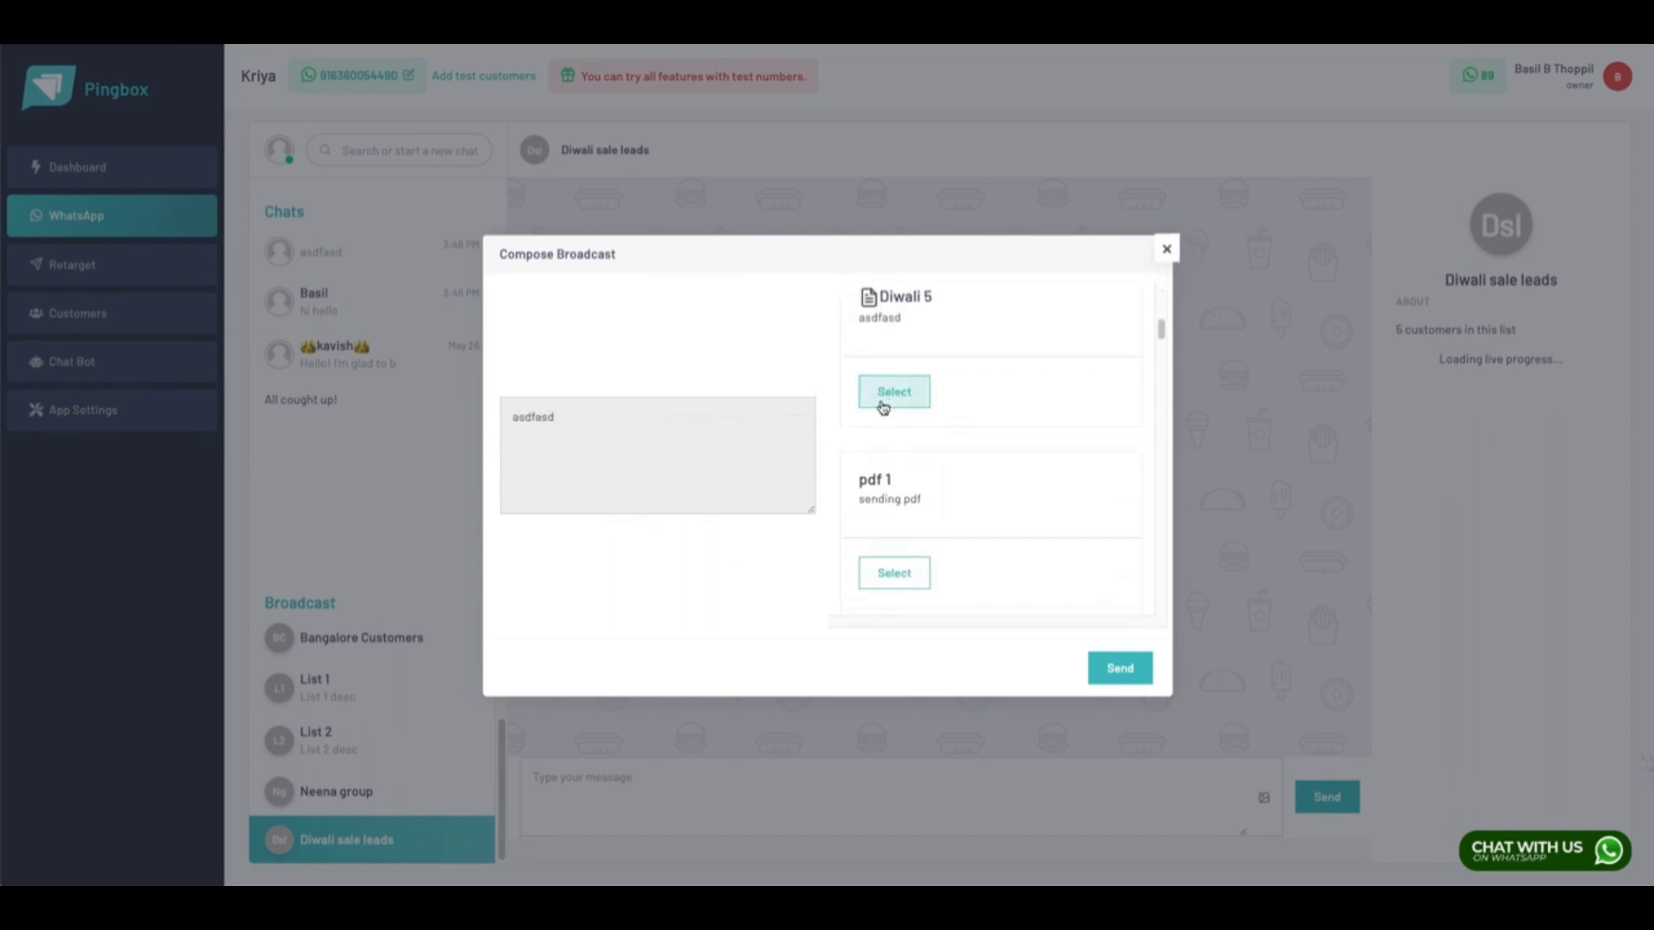
left_click(1120, 669)
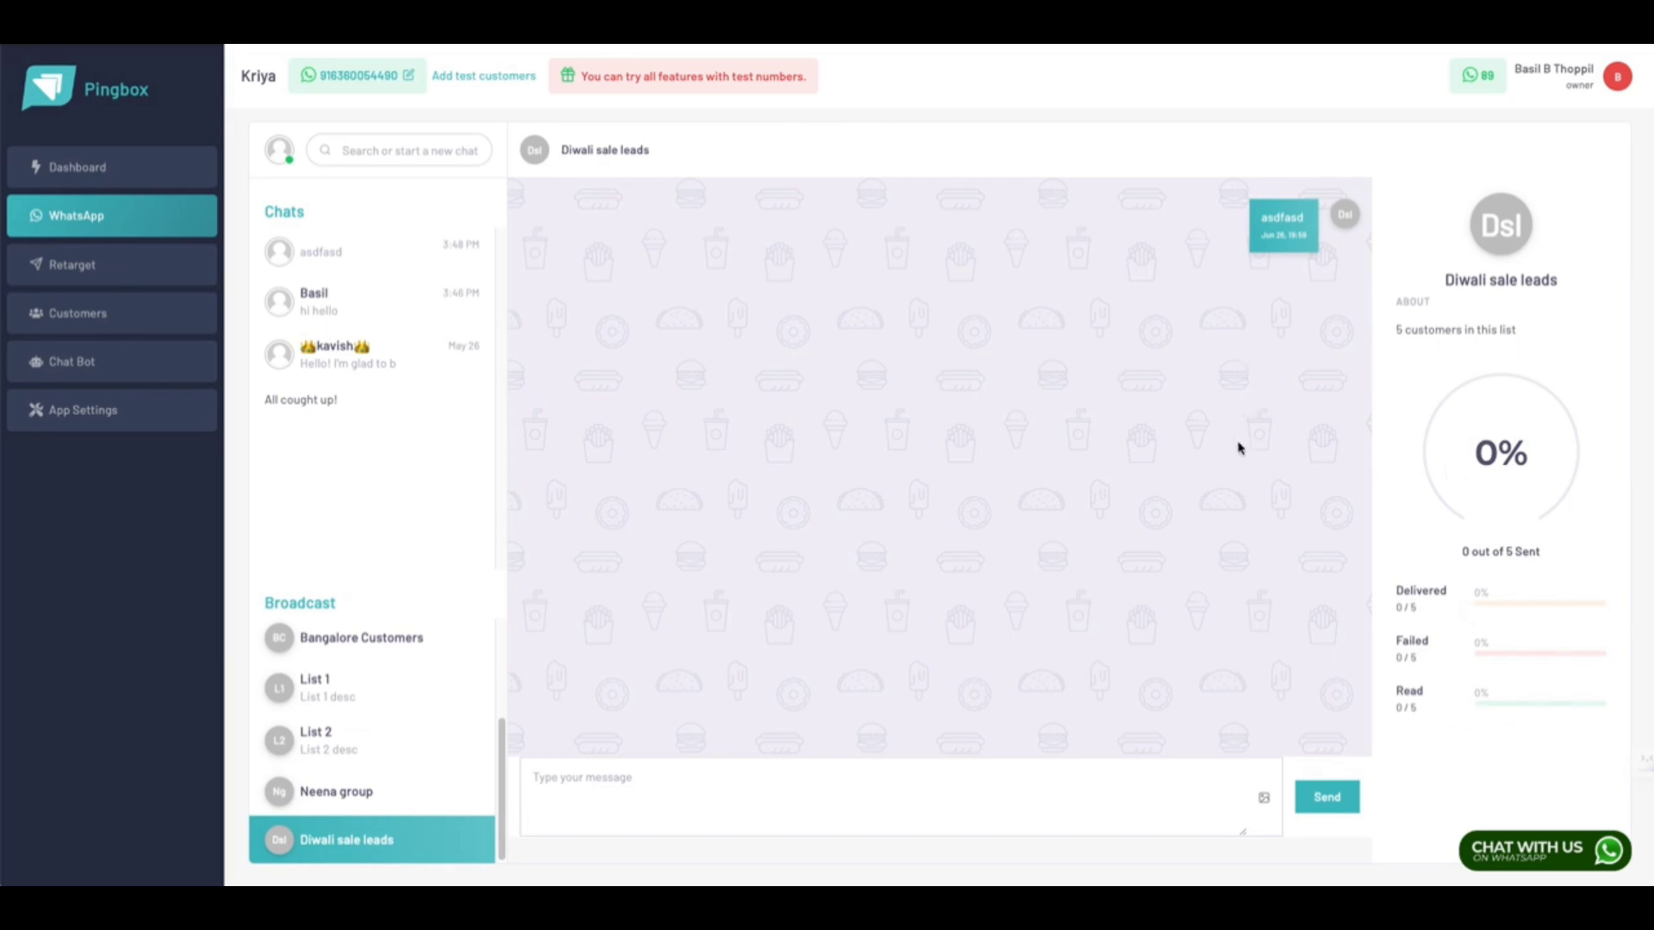
Step: Review the Retarget history showing the Diwali sale leads broadcast, then reopen Compose Broadcast from it
left_click(196, 279)
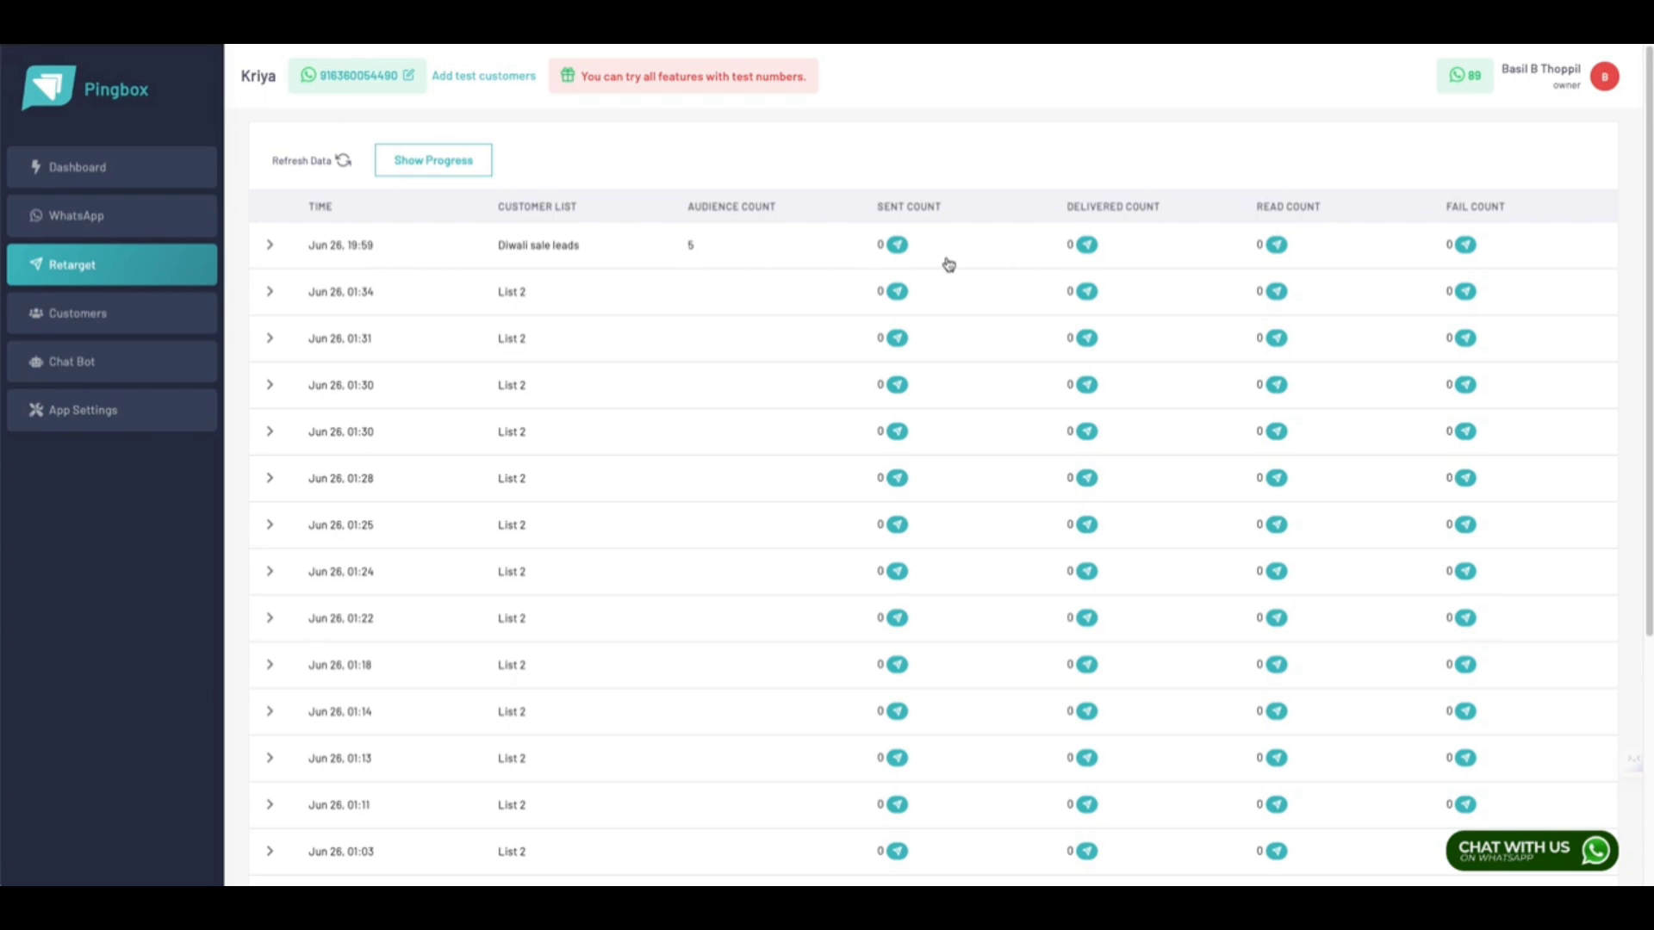
scroll(973, 427, "down", 1)
scroll(979, 441, "up", 1)
left_click(897, 245)
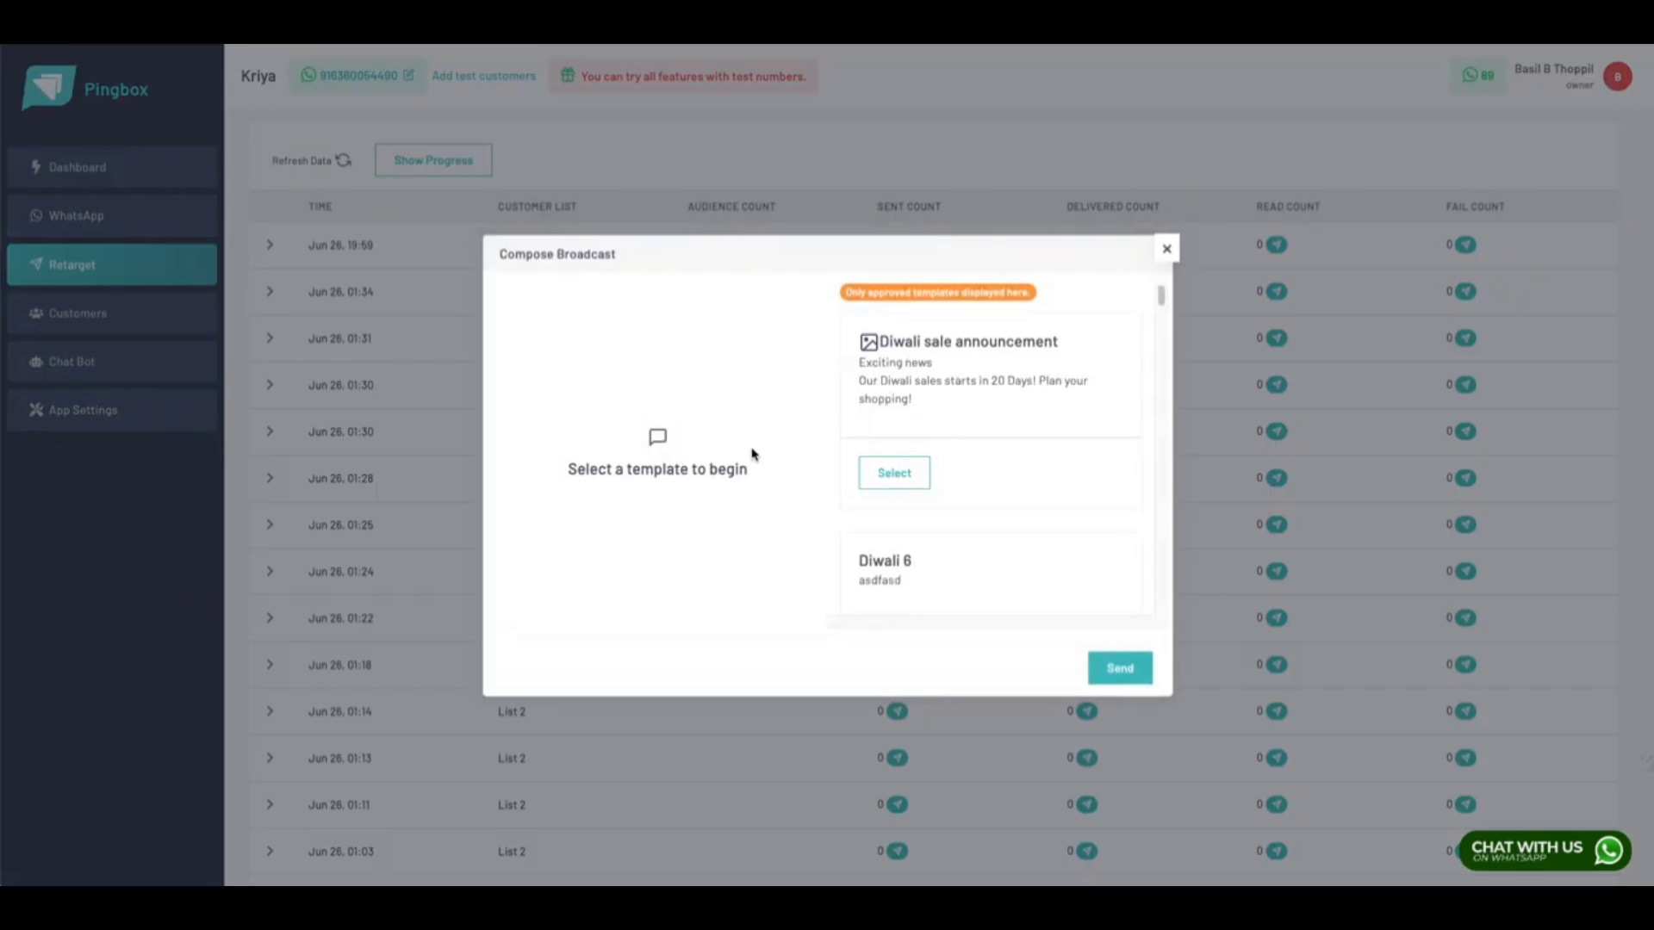
scroll(931, 465, "down", 5)
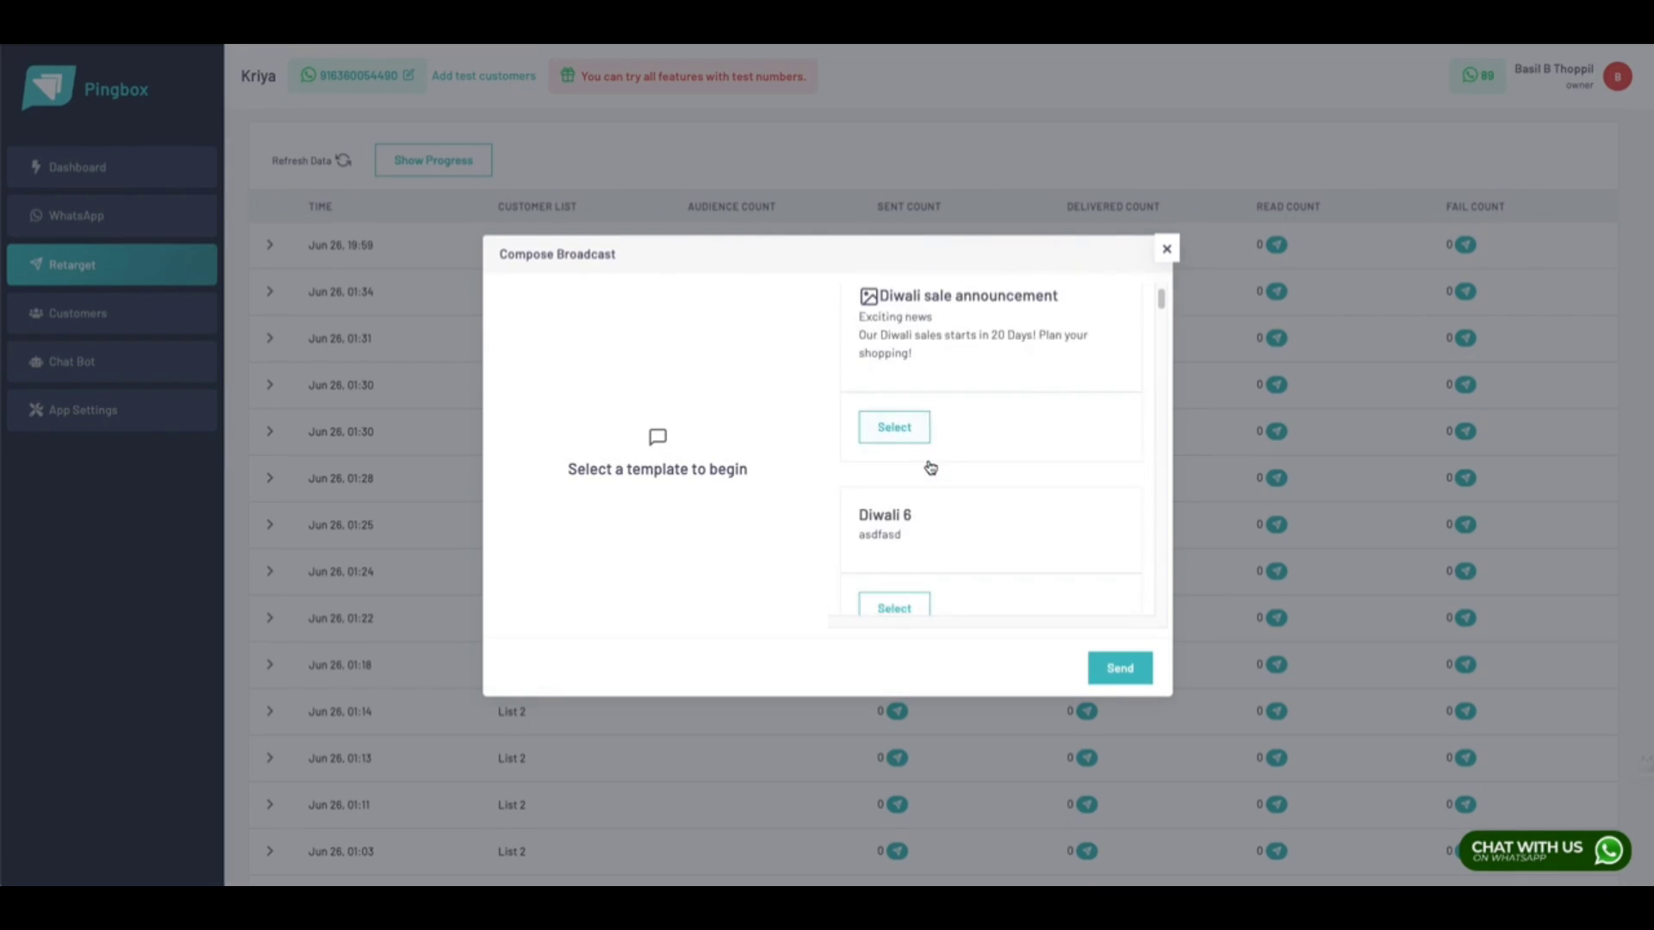
scroll(918, 451, "up", 5)
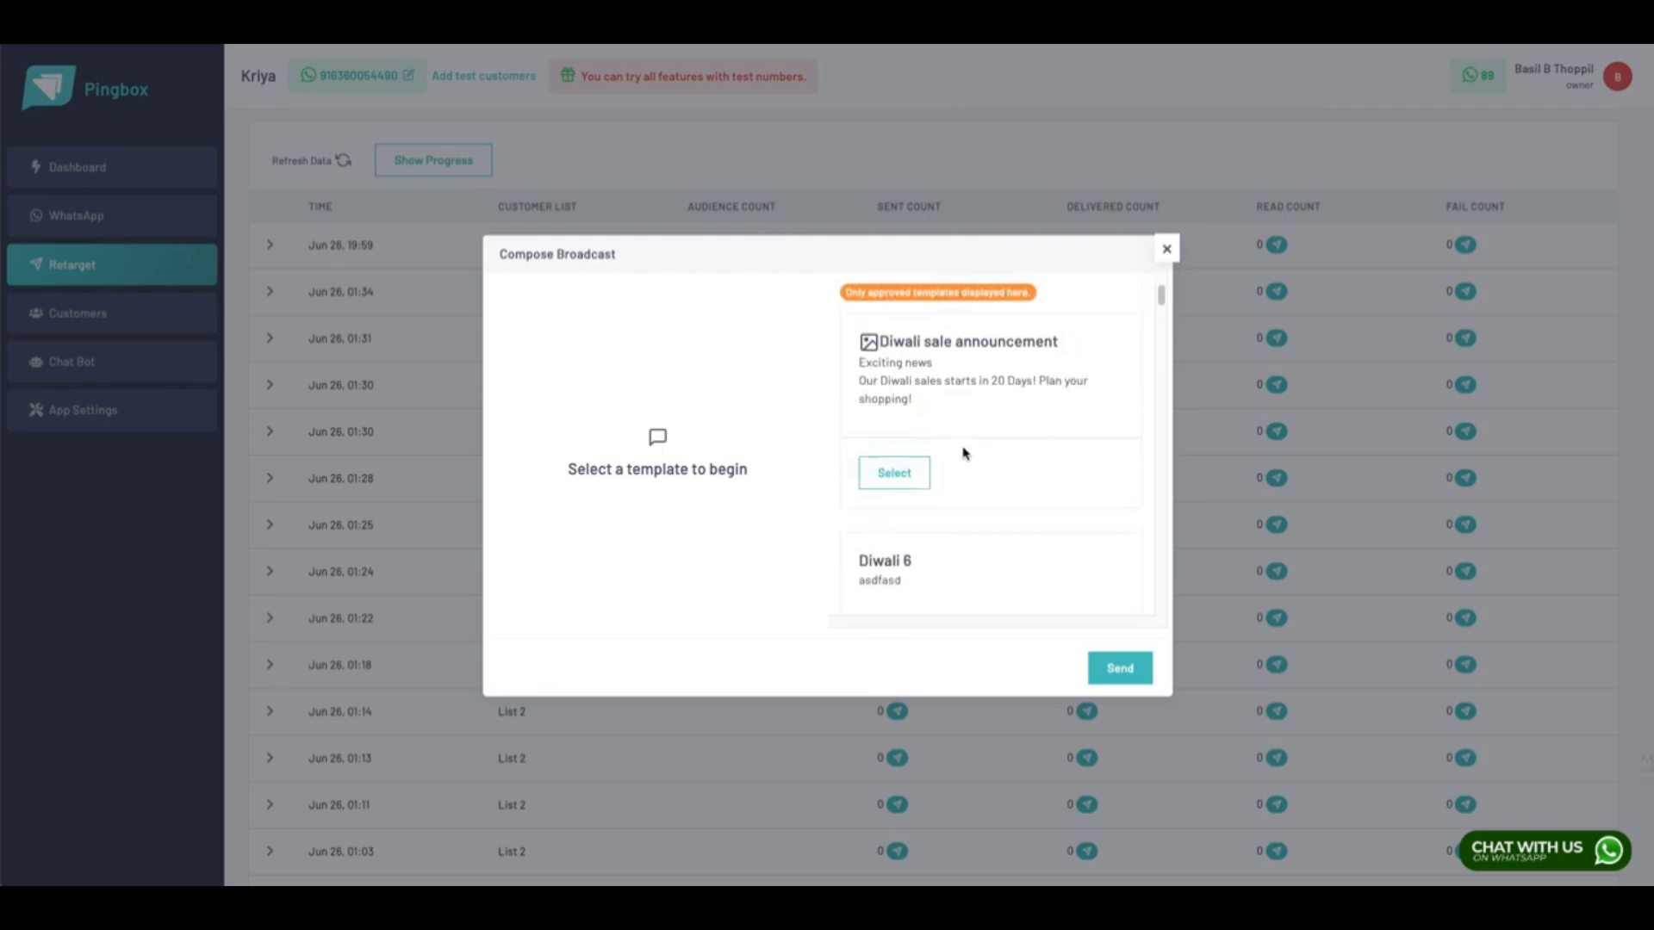
Step: Close Compose Broadcast without sending and go to the WhatsApp Dashboard
left_click(118, 171)
left_click(122, 175)
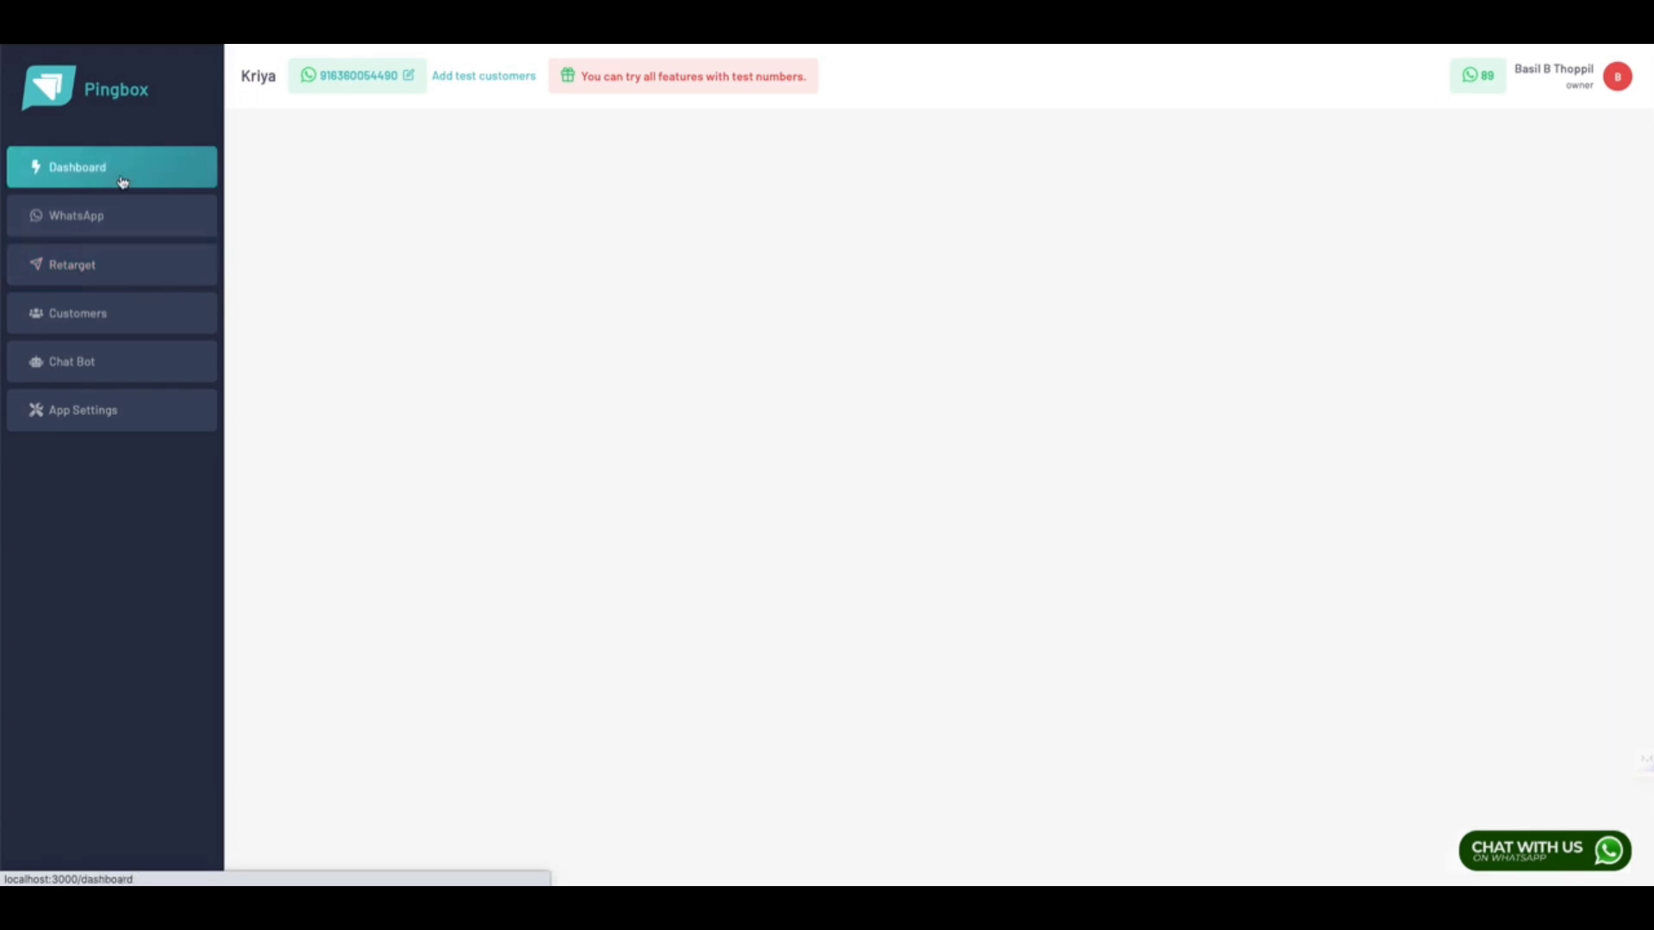